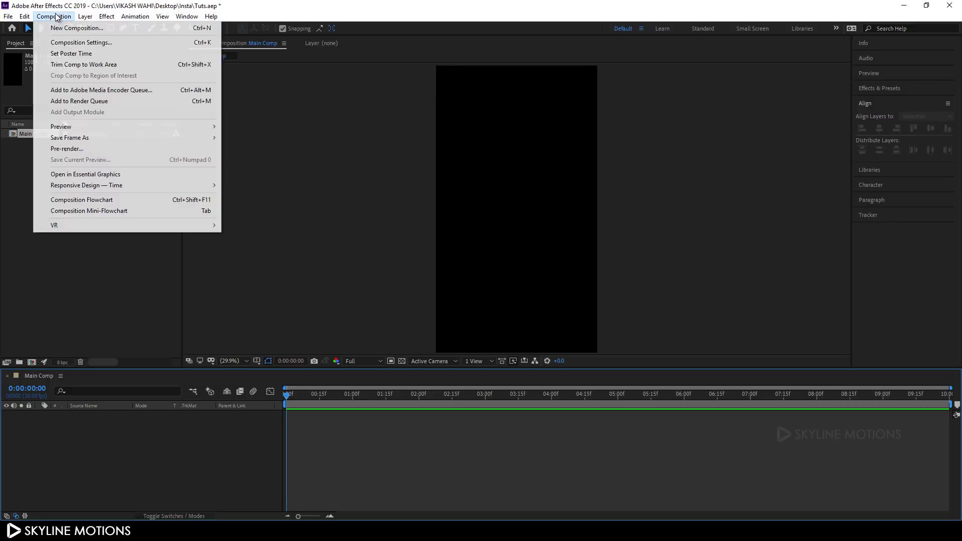
- Create a 1080×1920, 30 fps, 10-second composition named Media 1
left_click(61, 29)
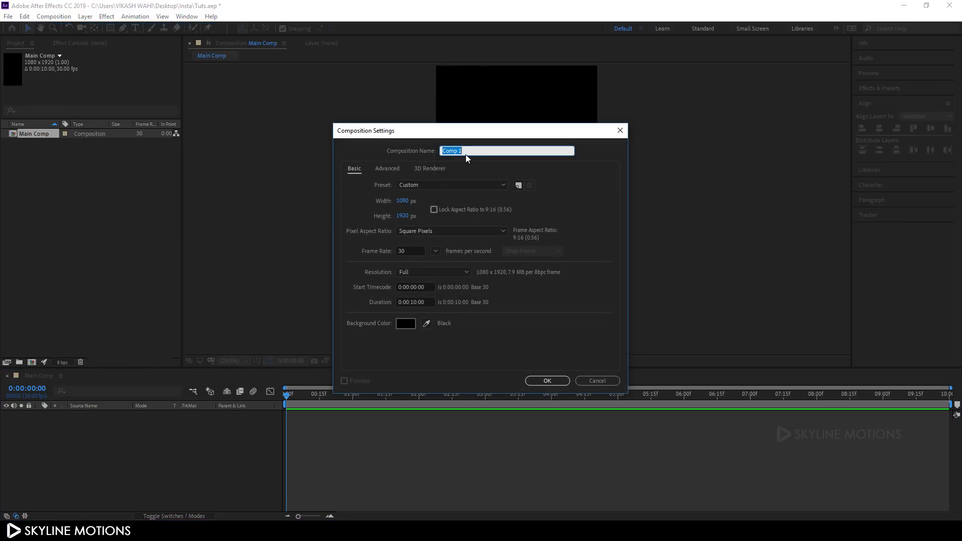
type("Media 1")
left_click(555, 383)
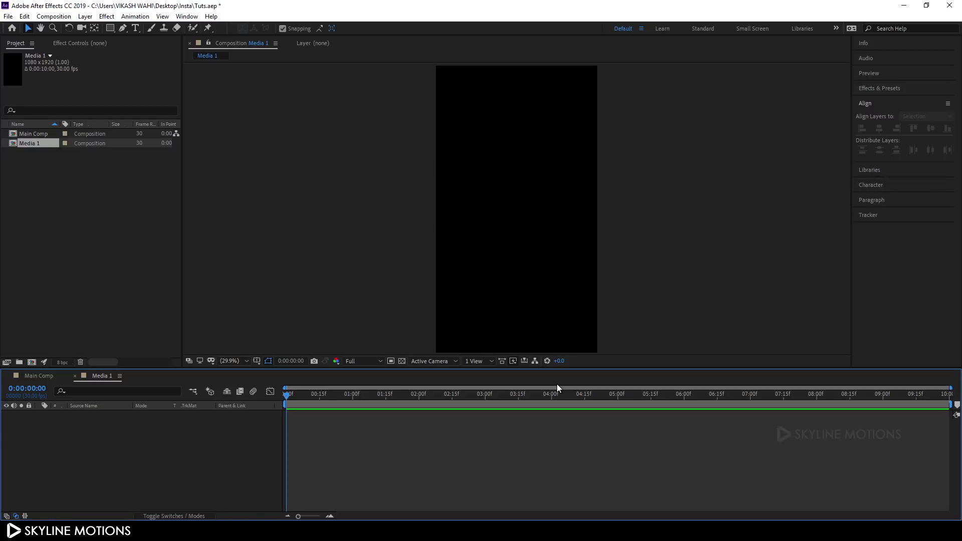
- Import the young and umbrella photos into the project
right_click(86, 220)
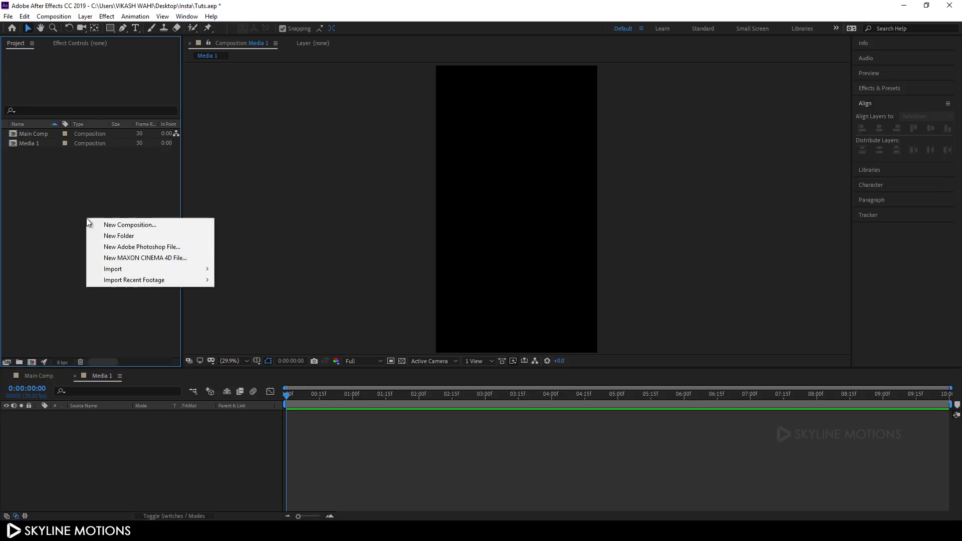
mouse_move(167, 270)
left_click(245, 270)
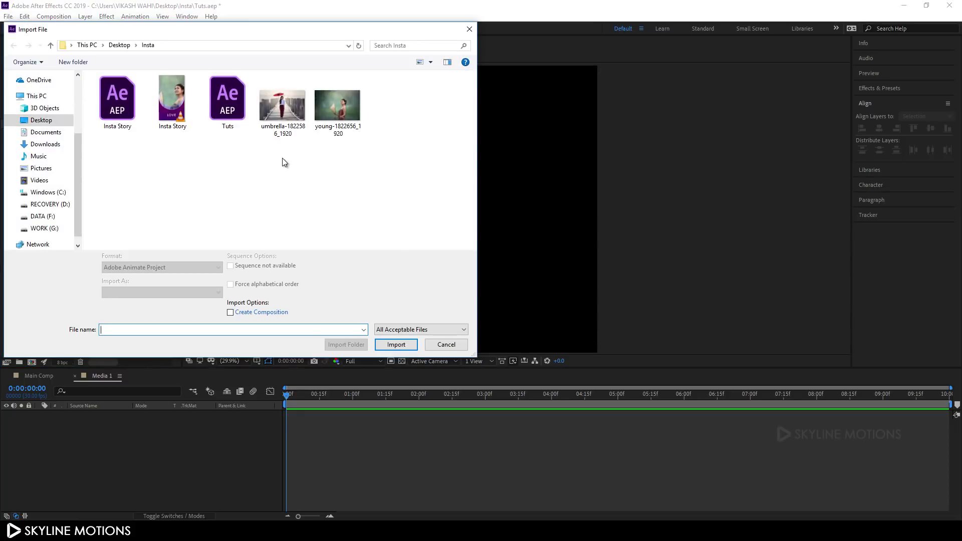
left_click_drag(282, 158, 344, 108)
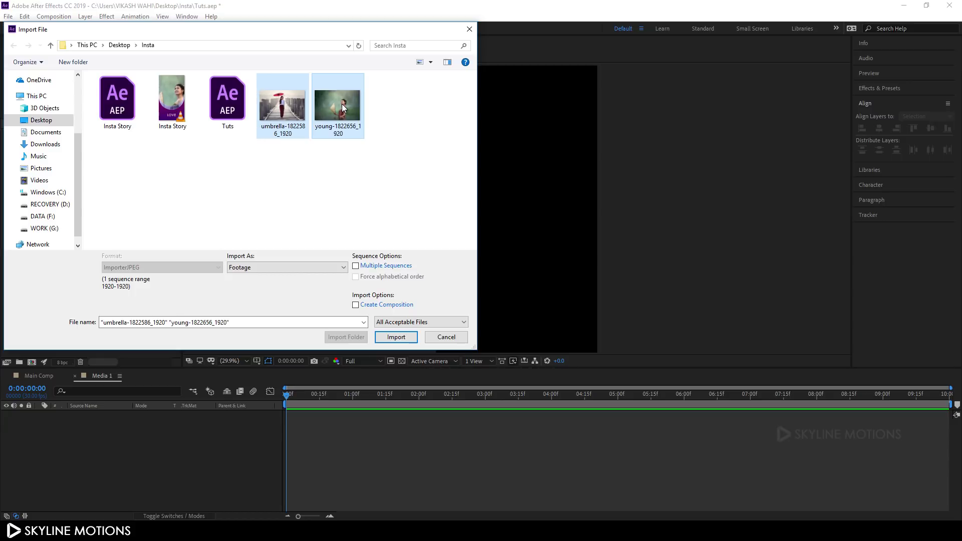
left_click(398, 338)
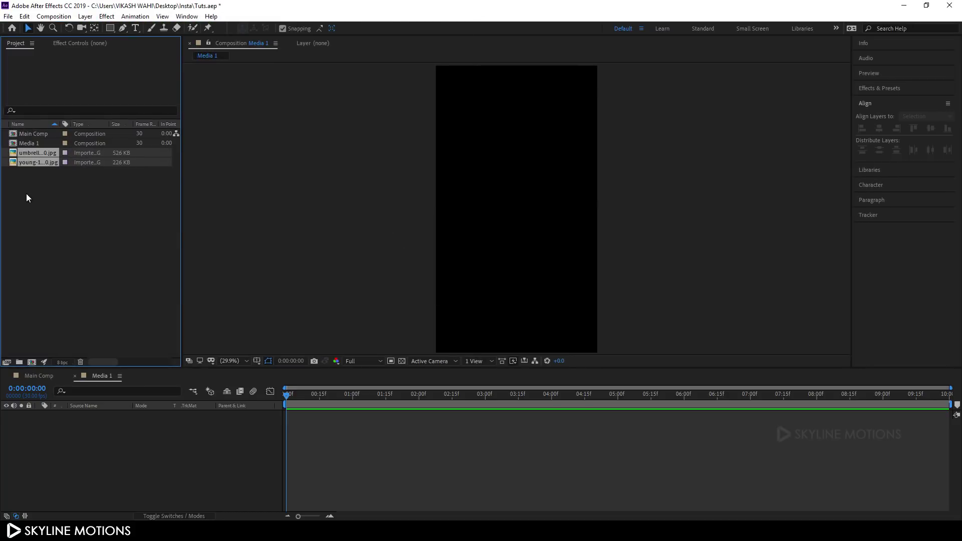
- Rename the young photo to Image 1 and the umbrella photo to Image 2
left_click(32, 193)
left_click(40, 162)
right_click(40, 161)
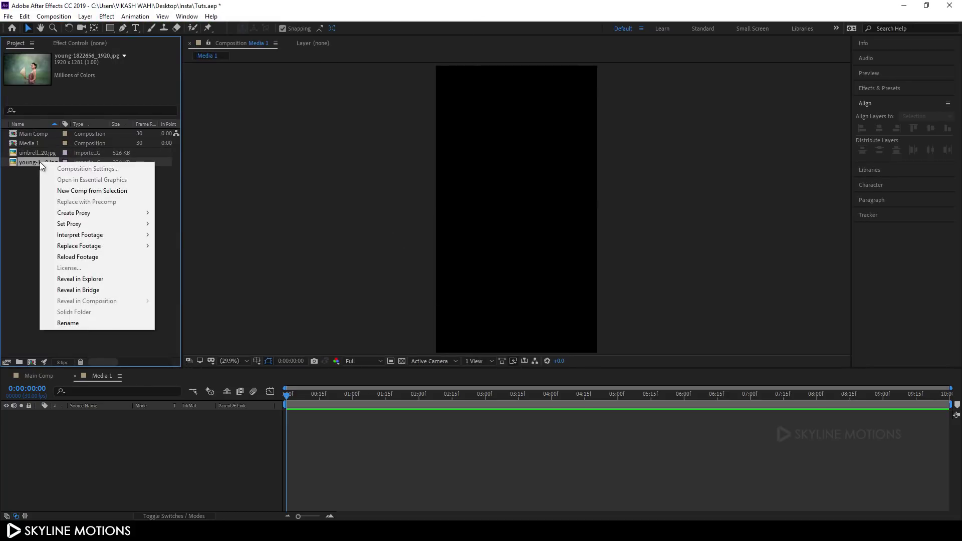
left_click(86, 327)
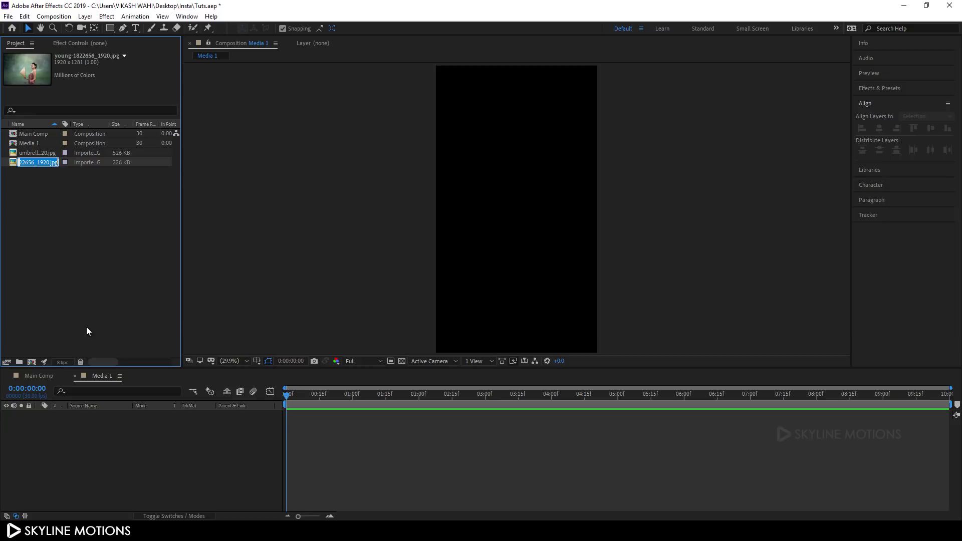
type("Image 1")
key("Return")
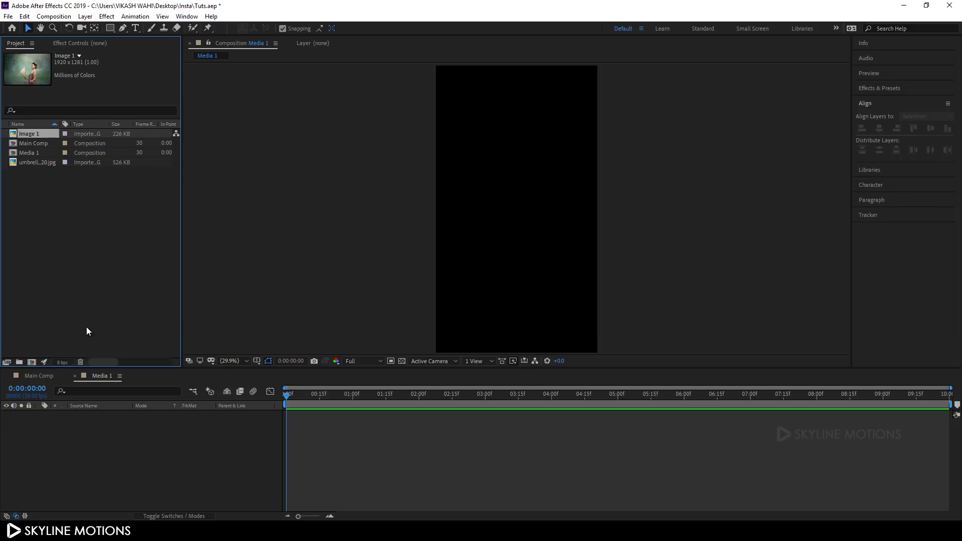
left_click(36, 163)
right_click(36, 163)
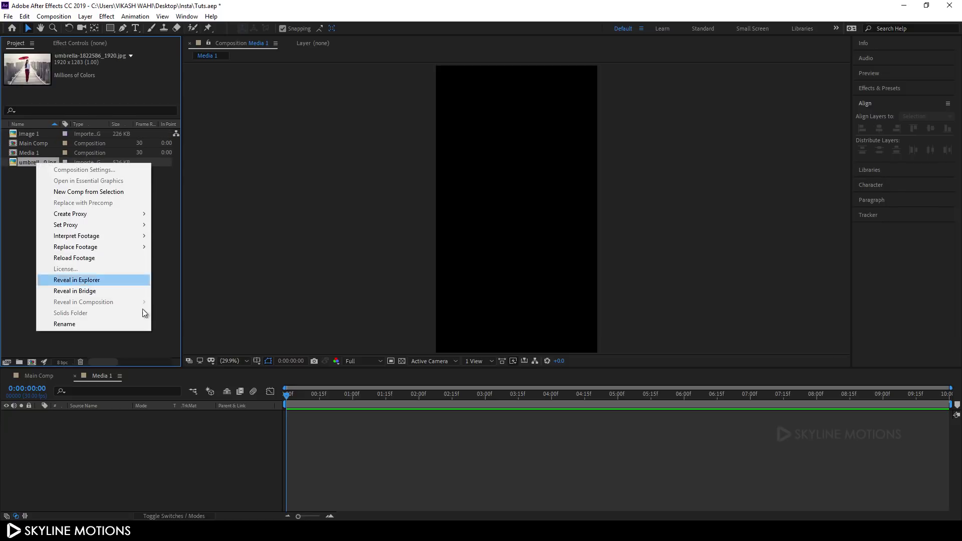
left_click(100, 327)
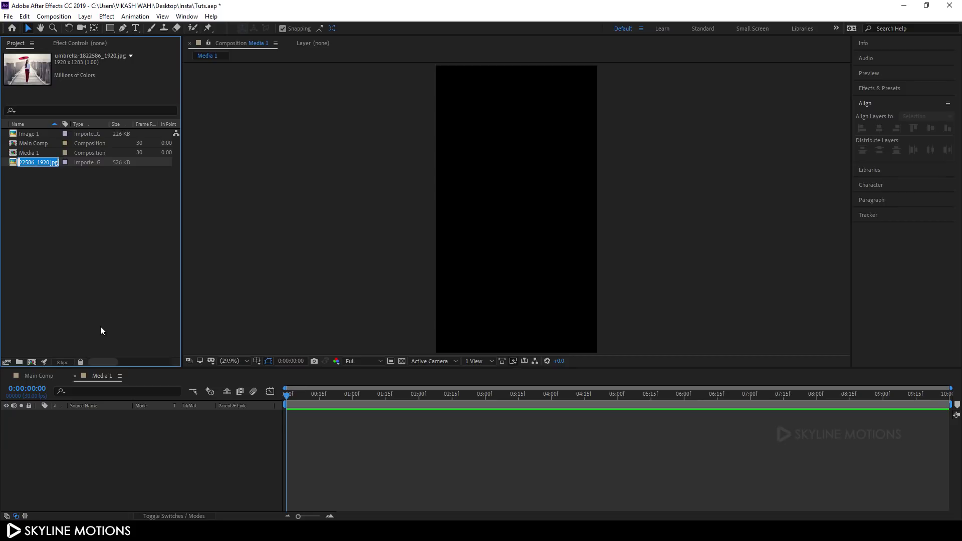
type("Image 2")
key("Return")
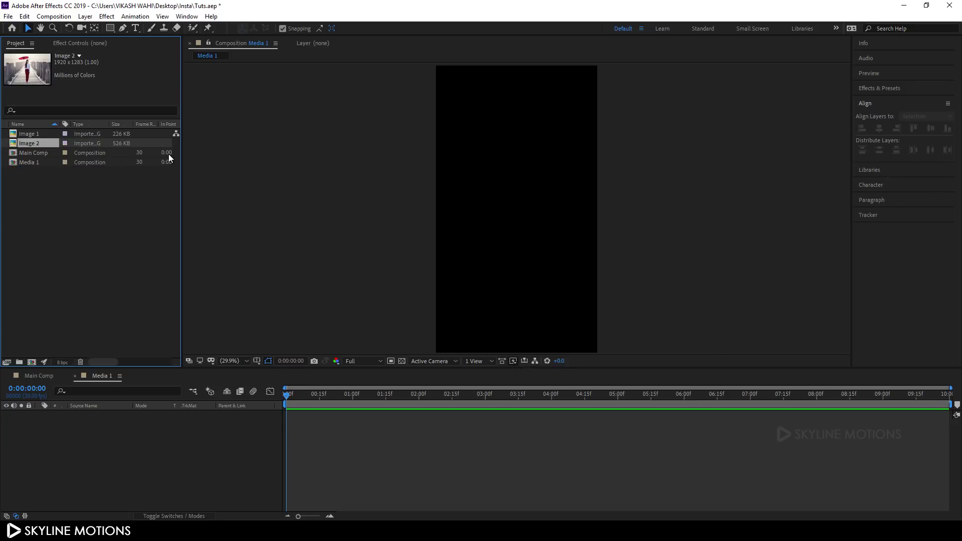
- Duplicate Media 1 as Media 2, then reopen Media 1 and select Image 1
left_click(29, 162)
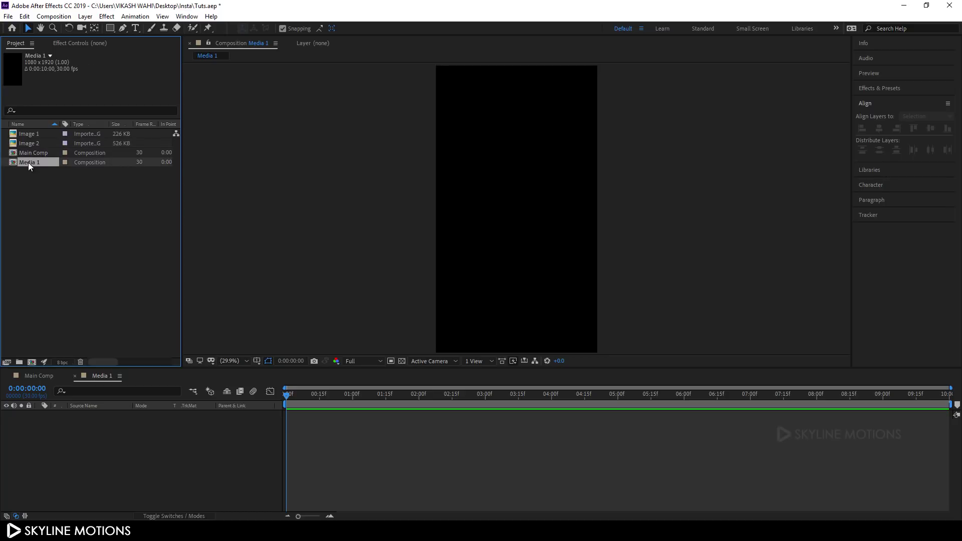
key("ctrl+d")
double_click(29, 163)
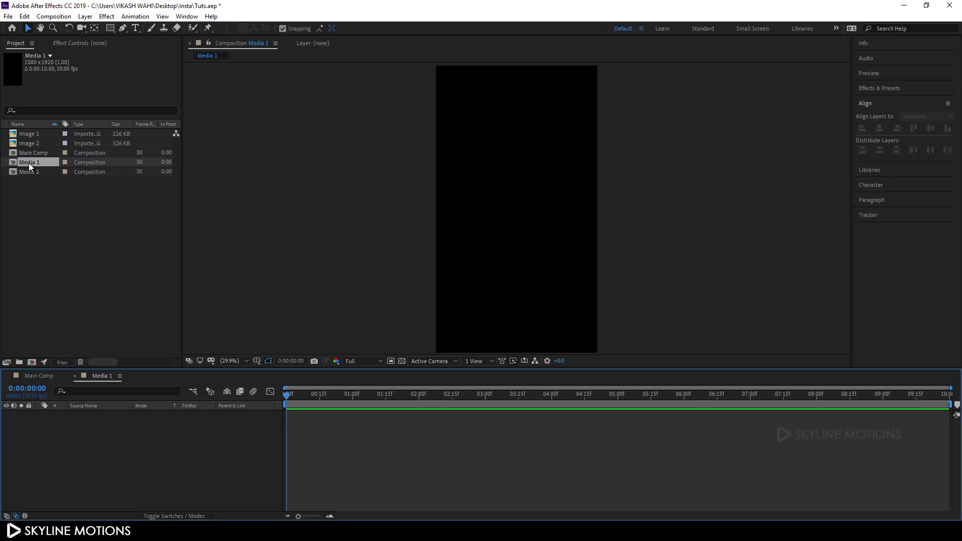
left_click(31, 134)
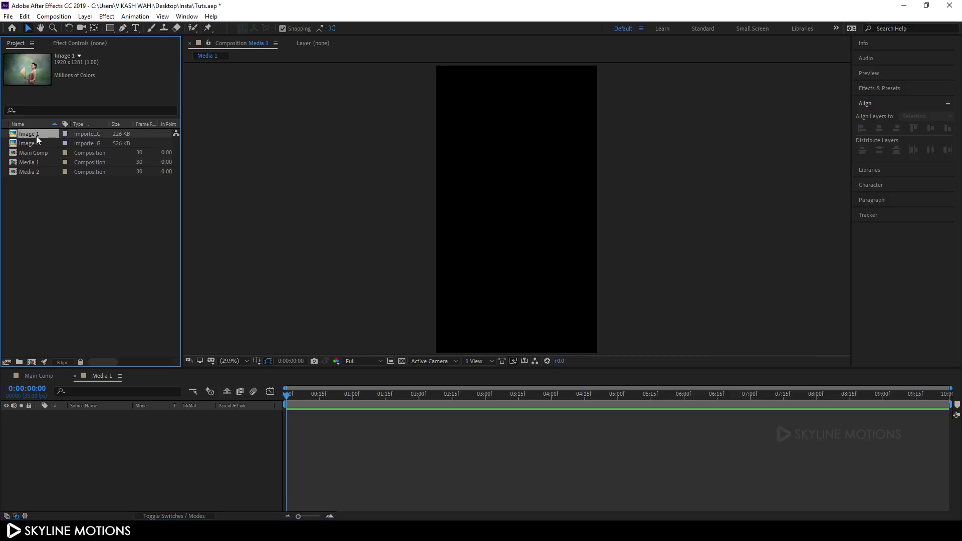
- Place Image 1 in Media 1, scale it to 190%, and nudge it up to fill the frame
left_click_drag(32, 135, 119, 444)
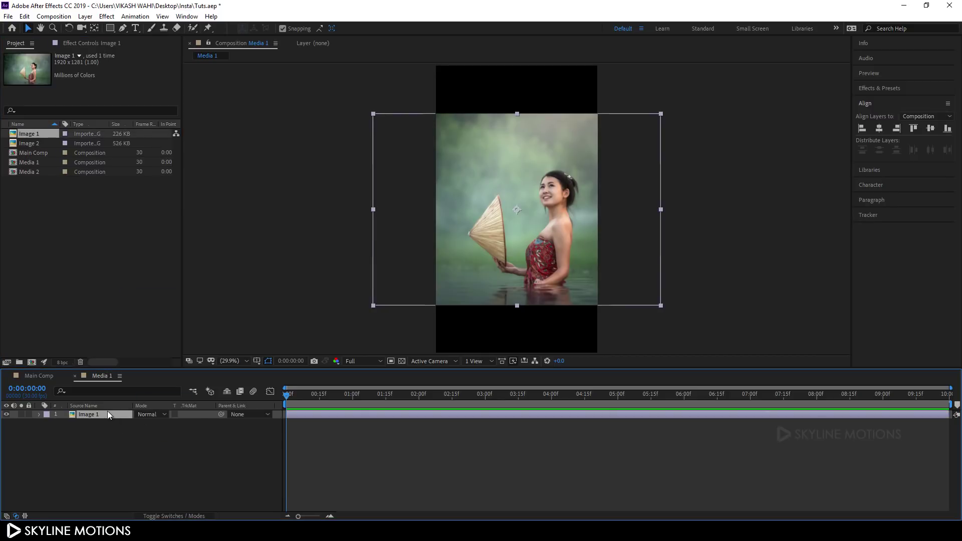
key("s")
left_click_drag(163, 423, 196, 424)
left_click_drag(533, 271, 516, 257)
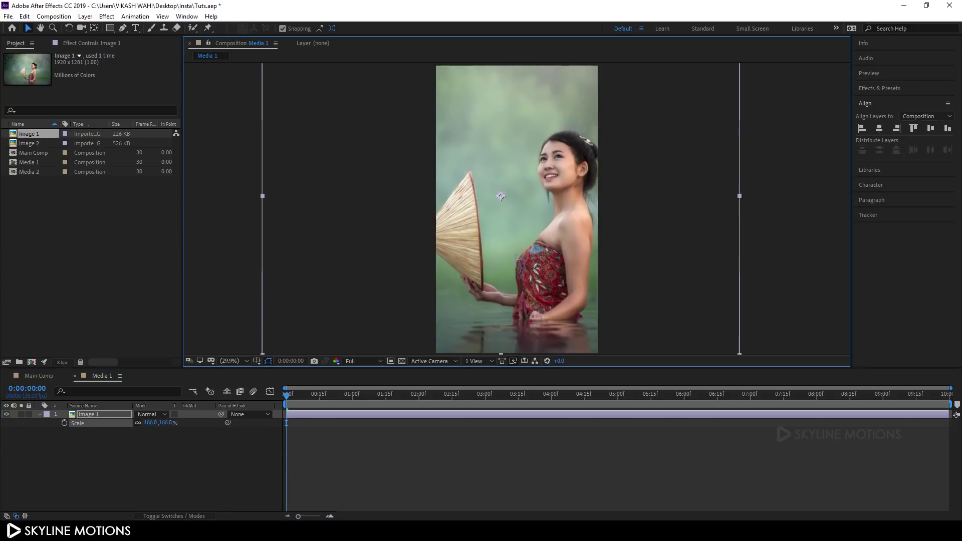
mouse_move(164, 425)
left_mouse_down()
mouse_move(179, 426)
mouse_move(171, 427)
left_mouse_up()
left_click(169, 424)
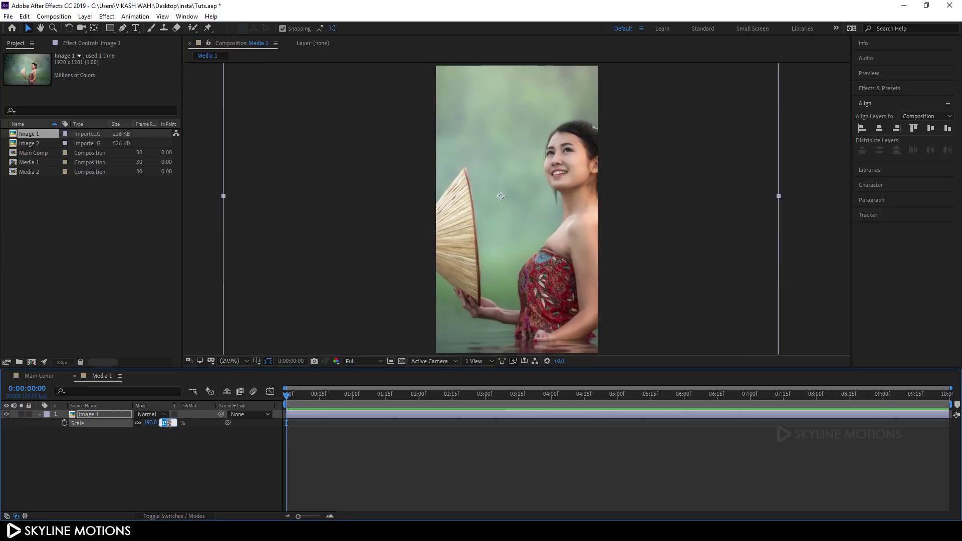
type("190")
key("Return")
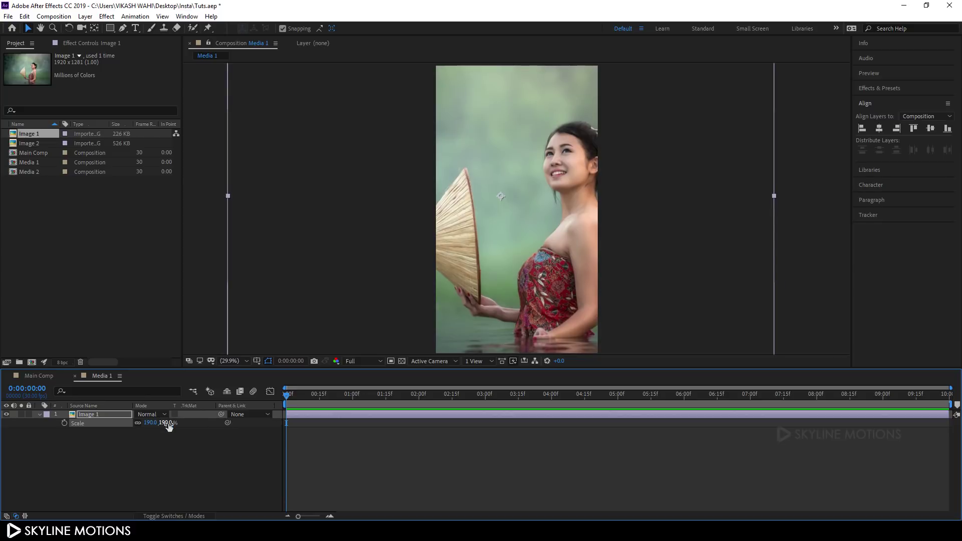
left_click_drag(520, 262, 501, 254)
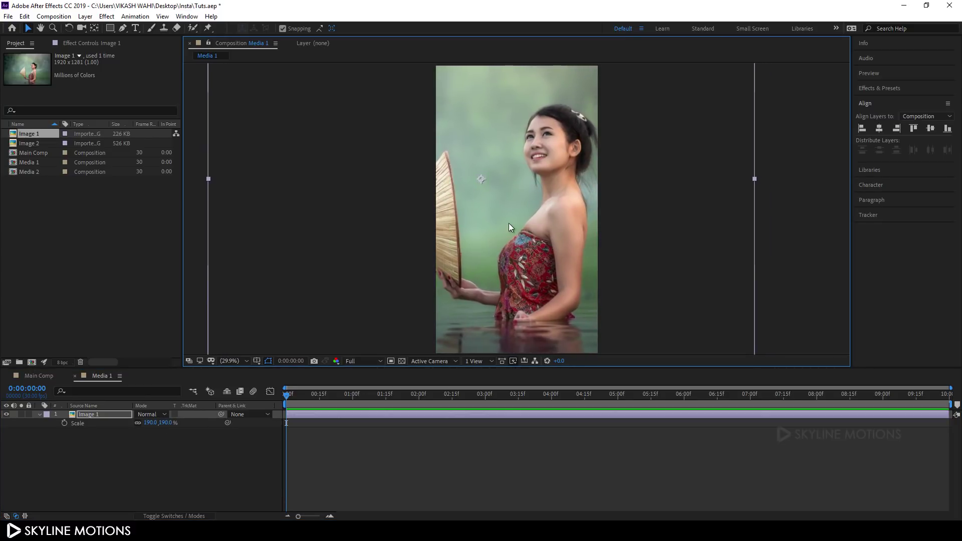
- Place Image 2 in Media 2 scaled to 154%, then open Main Comp
double_click(34, 172)
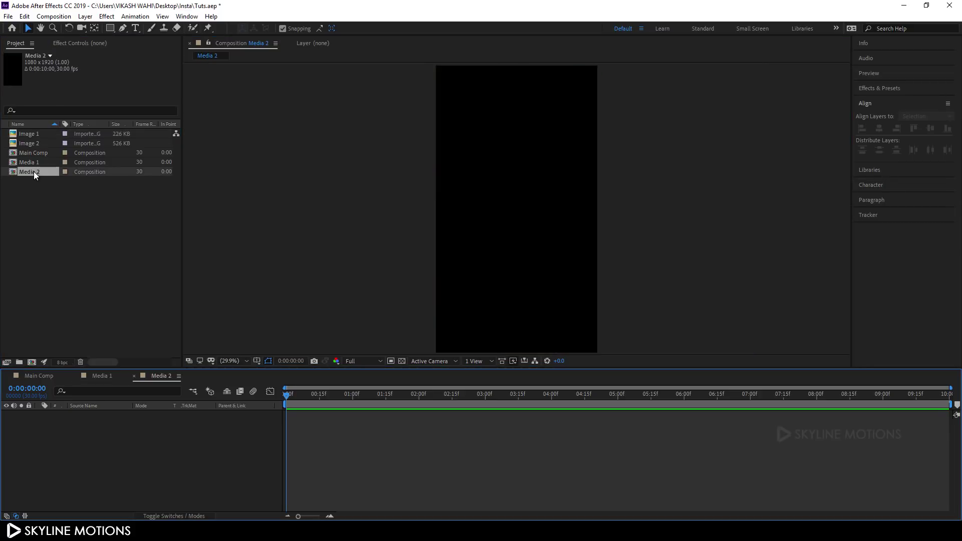
left_click(80, 226)
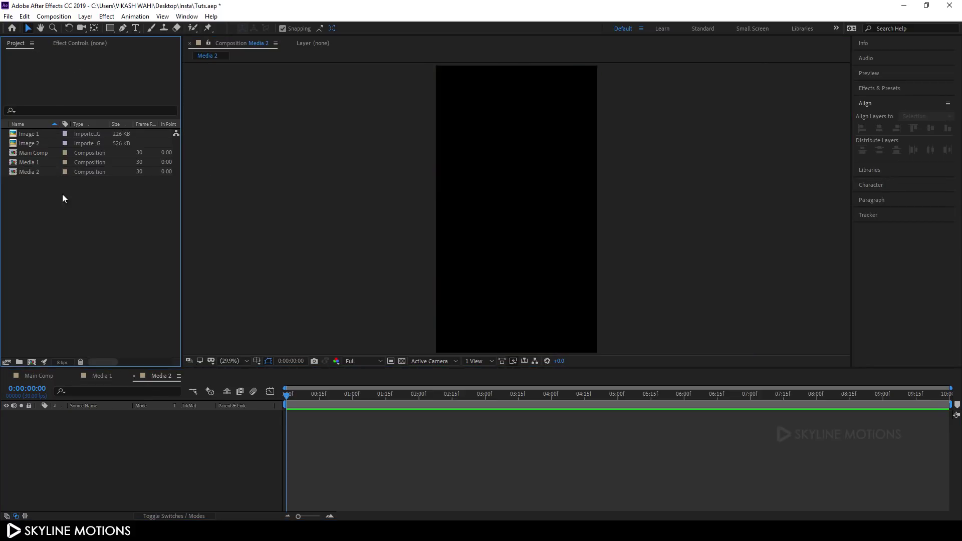
left_click(37, 143)
left_click_drag(39, 144, 142, 438)
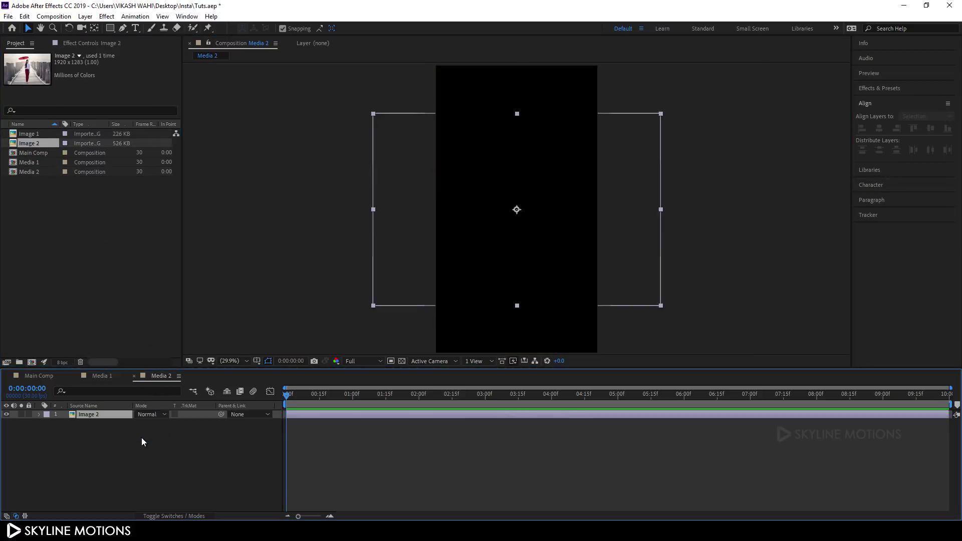
key("s")
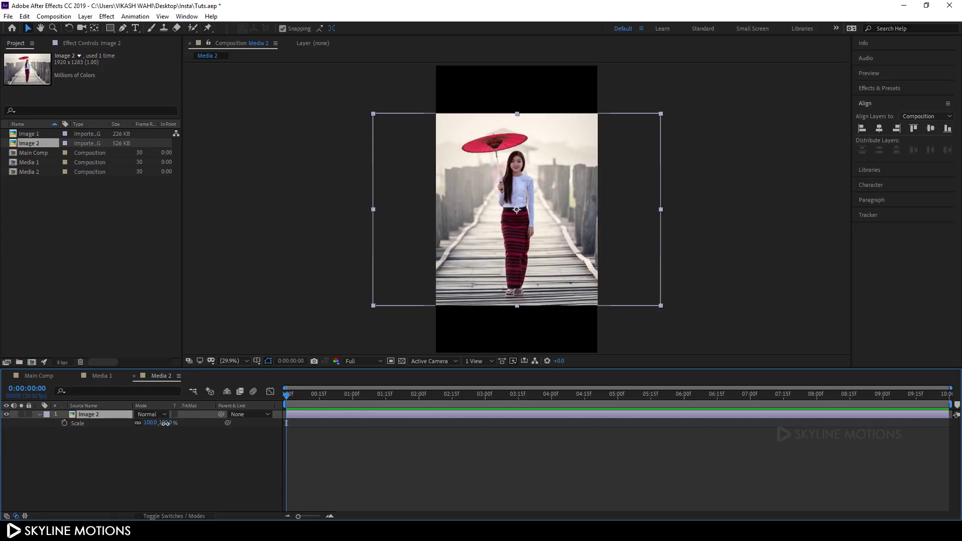
left_click_drag(166, 424, 193, 427)
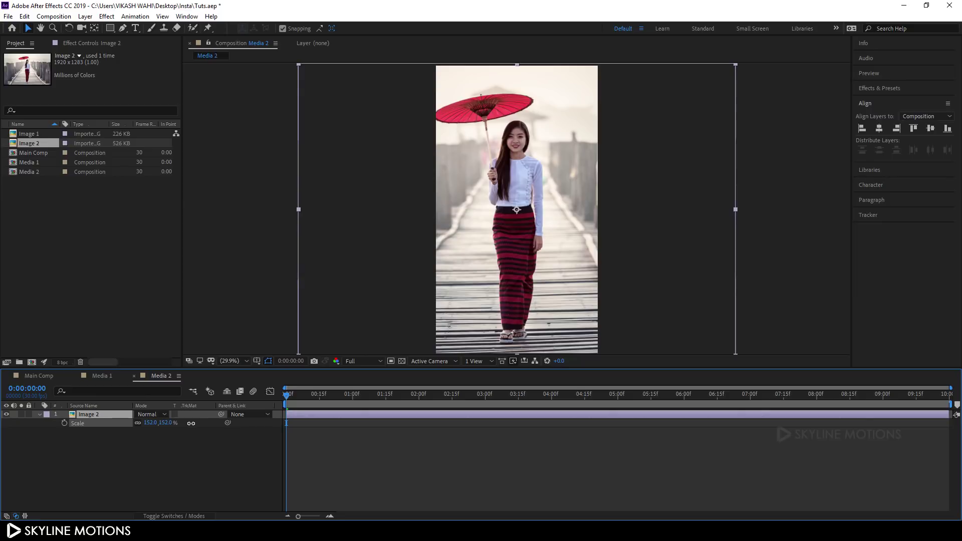
left_click(193, 427)
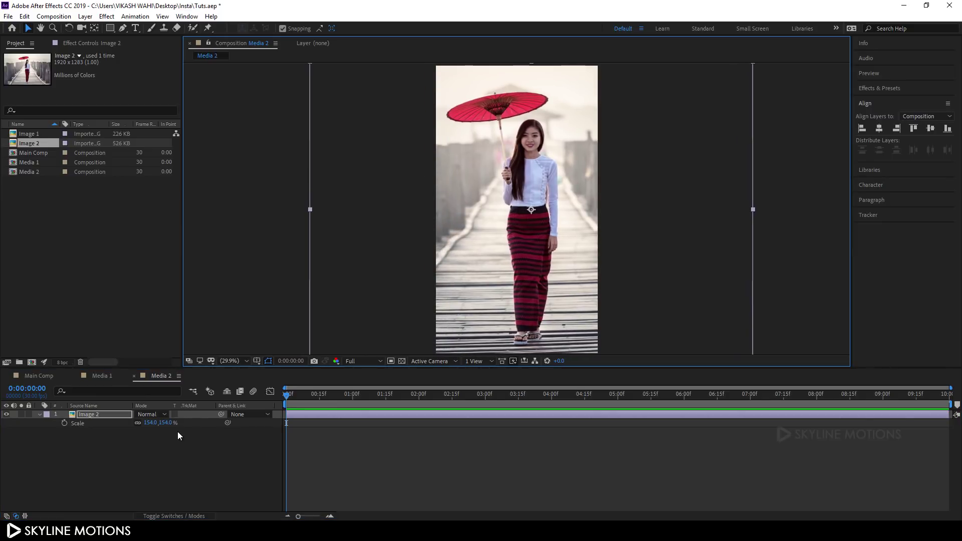
left_click(42, 376)
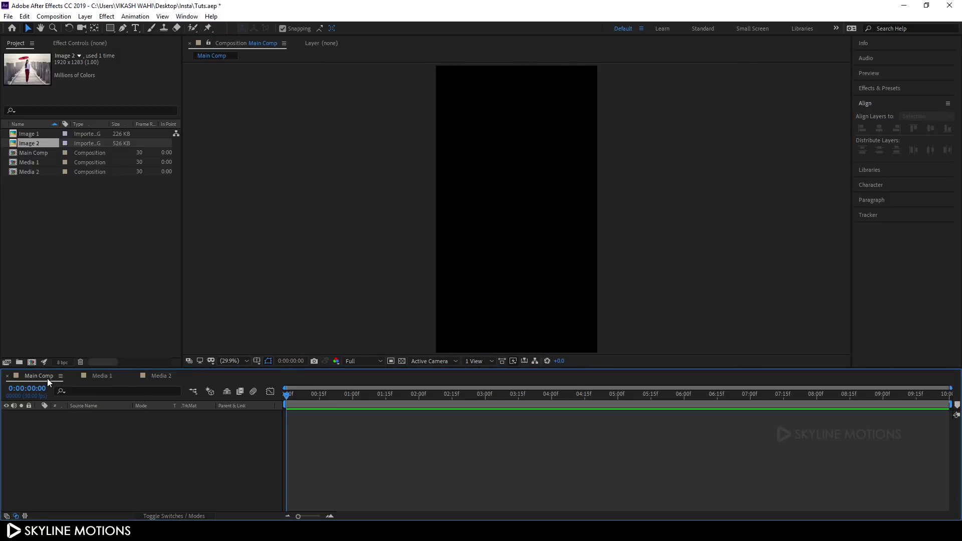
- Add Media 1 to Main Comp and set a Scale keyframe at 6 seconds
left_click(36, 165)
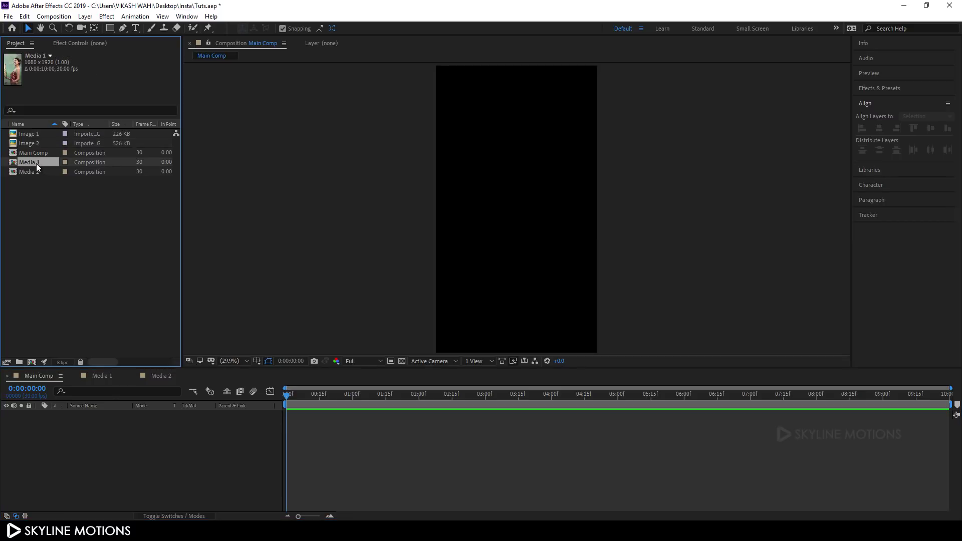
left_click_drag(103, 418, 103, 420)
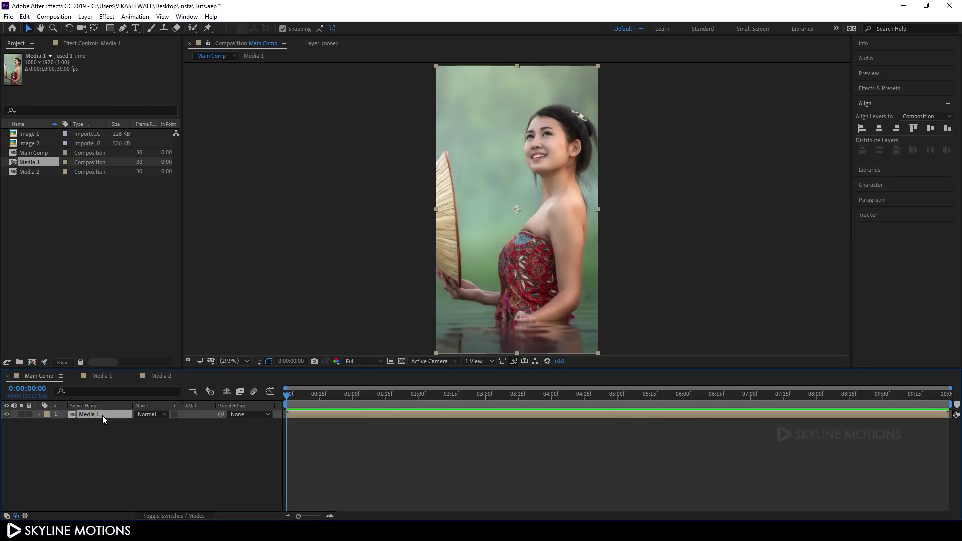
key("s")
left_click_drag(549, 398, 686, 406)
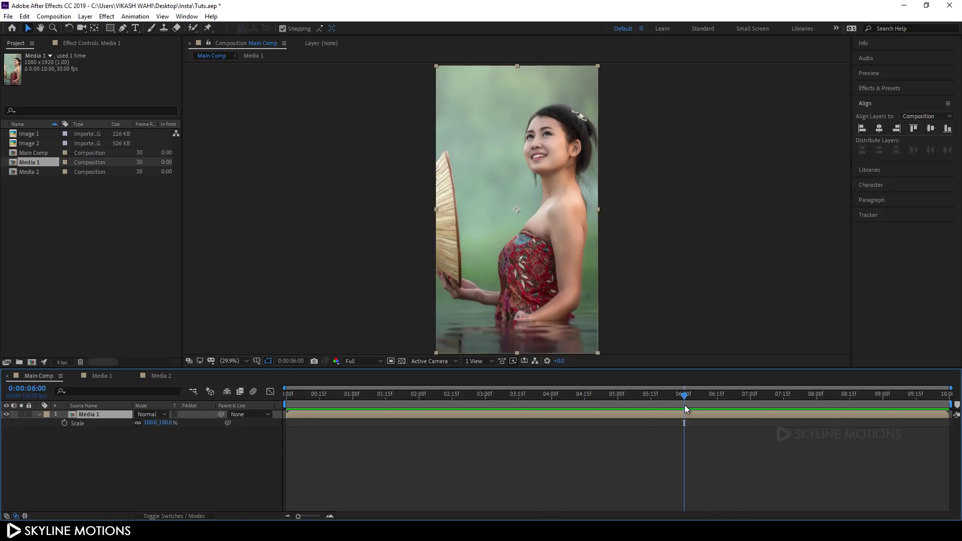
left_click(65, 425)
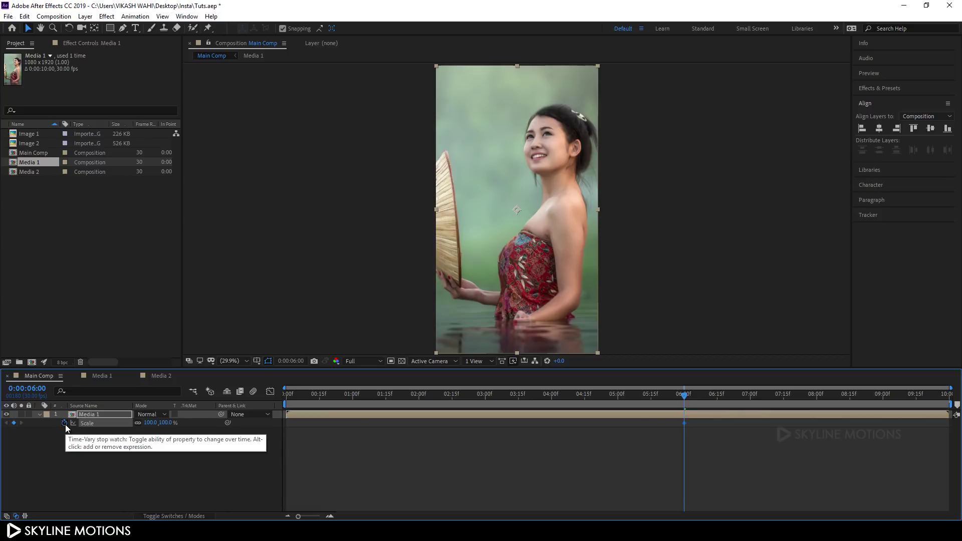
- Set Scale to 130% at 0:00 and scrub to preview the zoom-out
left_click_drag(606, 399, 278, 400)
left_click_drag(172, 425, 178, 425)
left_click(170, 424)
type("130")
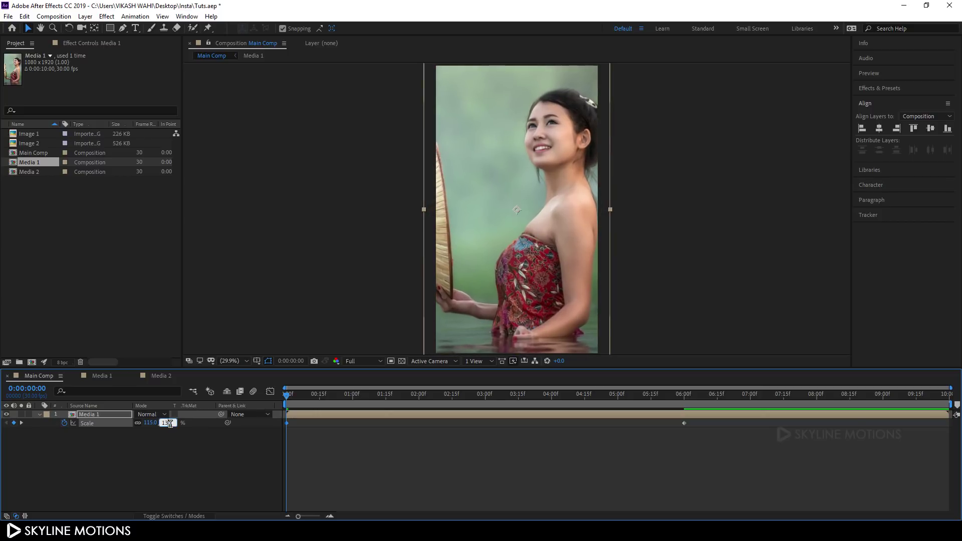
key("Return")
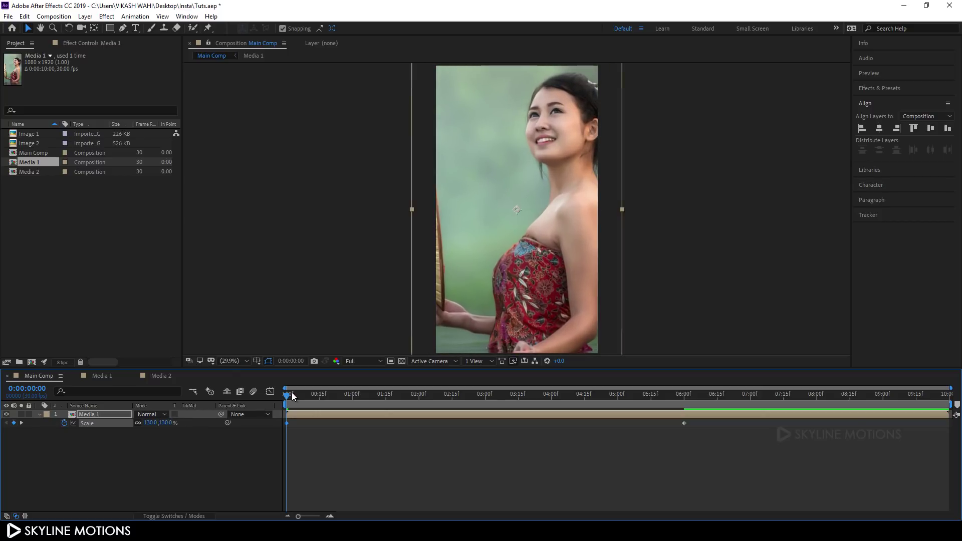
left_click_drag(293, 396, 587, 402)
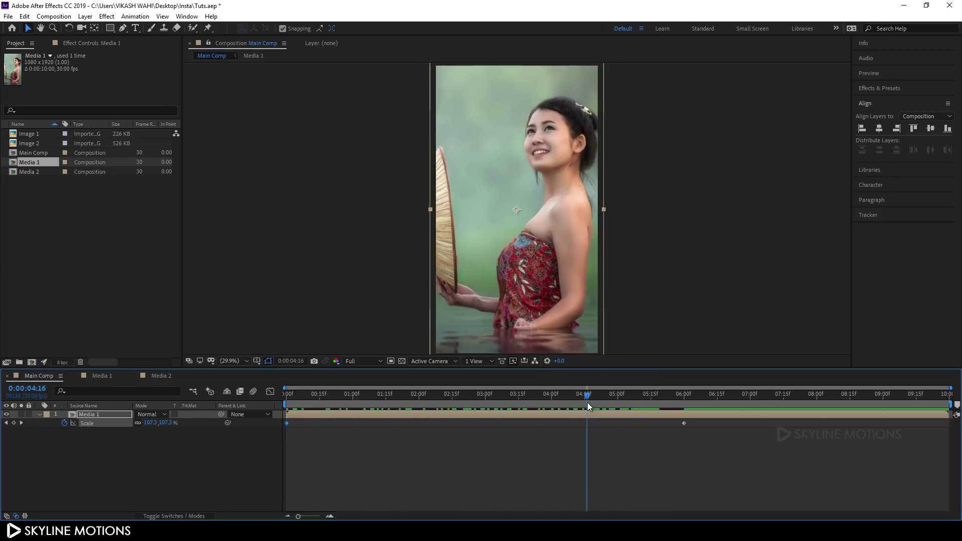
left_click(110, 459)
- Create a new solid layer named BG
left_click(39, 415)
key("ctrl+y")
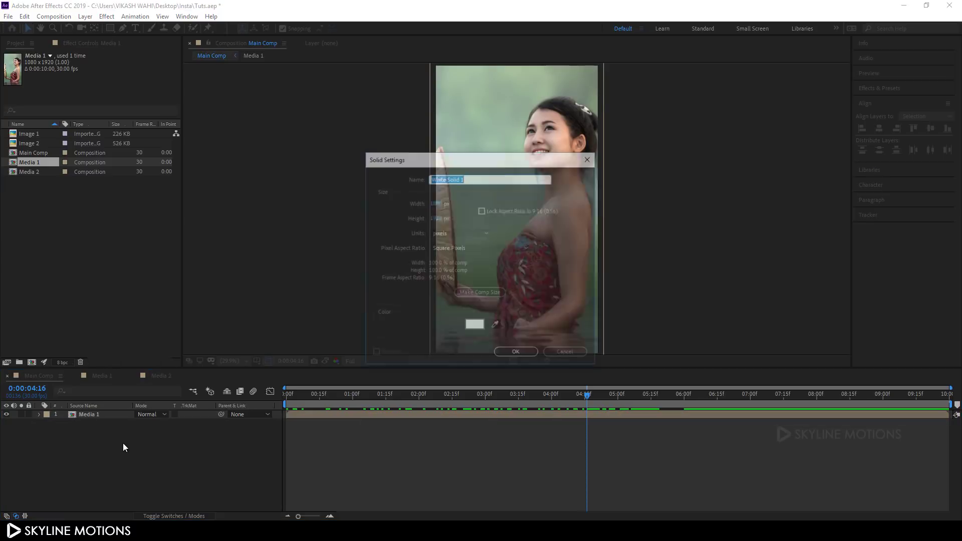
left_click(485, 180)
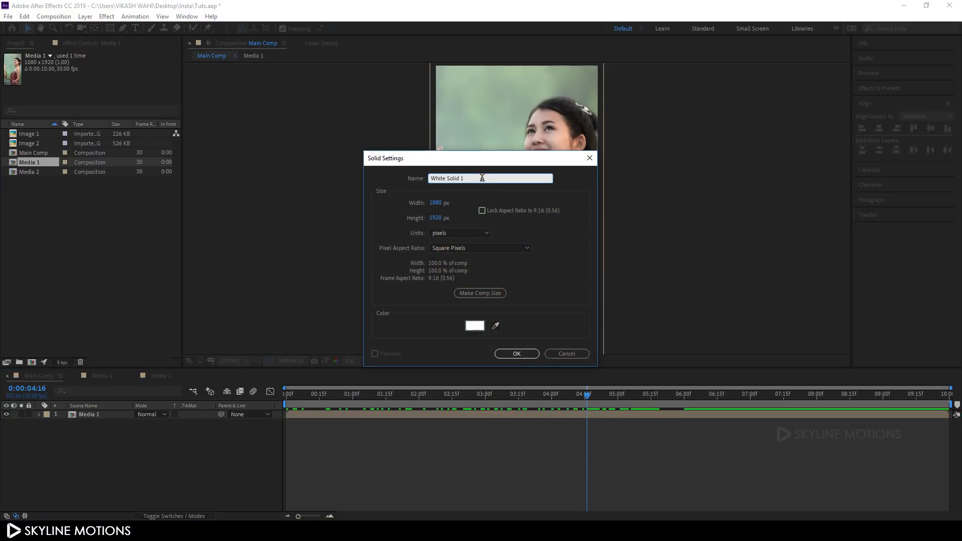
double_click(485, 179)
type("BG")
left_click(507, 352)
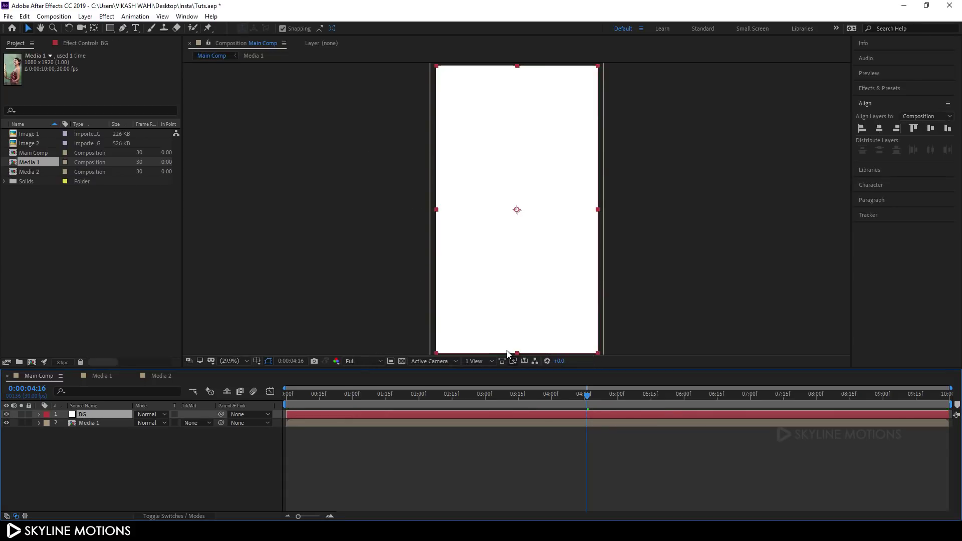
- Apply a Gradient Ramp to BG and swap its colours
left_click(107, 16)
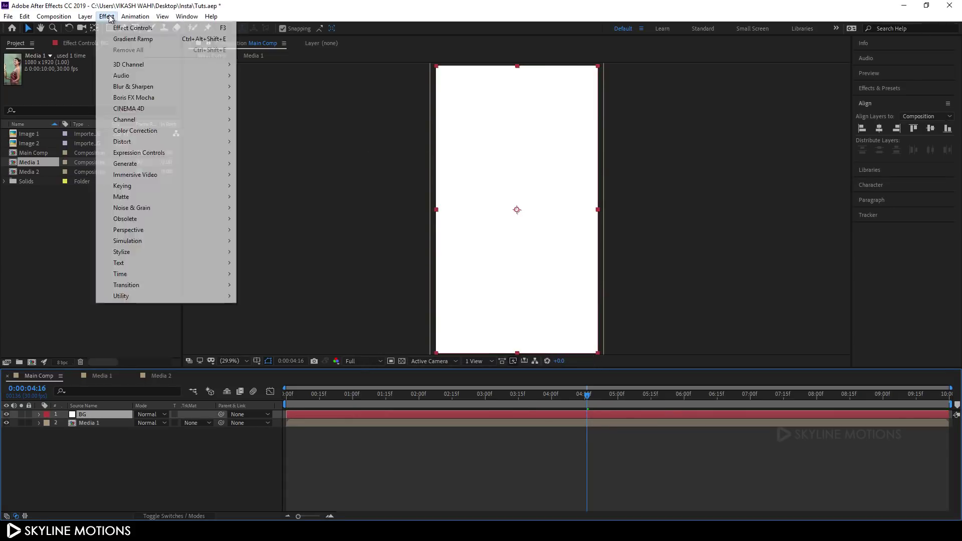
mouse_move(158, 162)
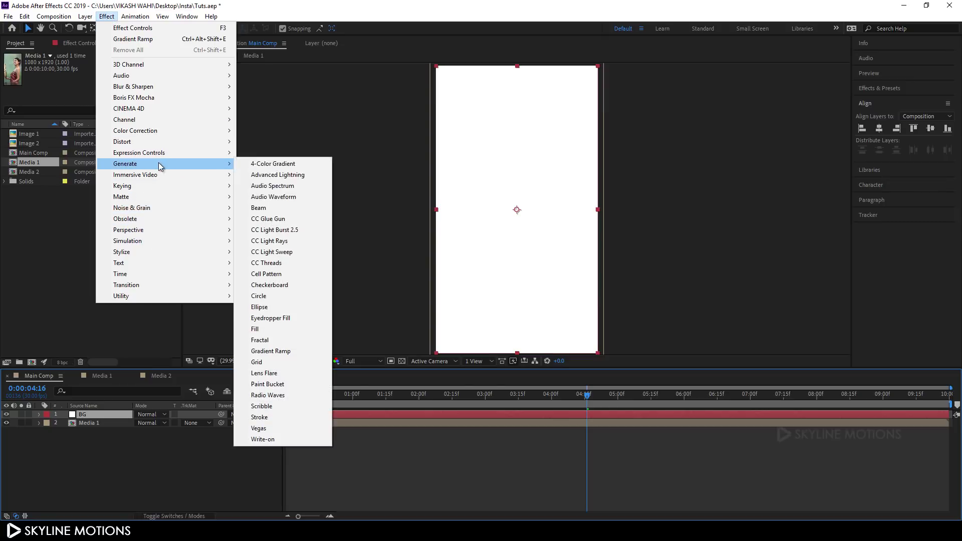
left_click(289, 352)
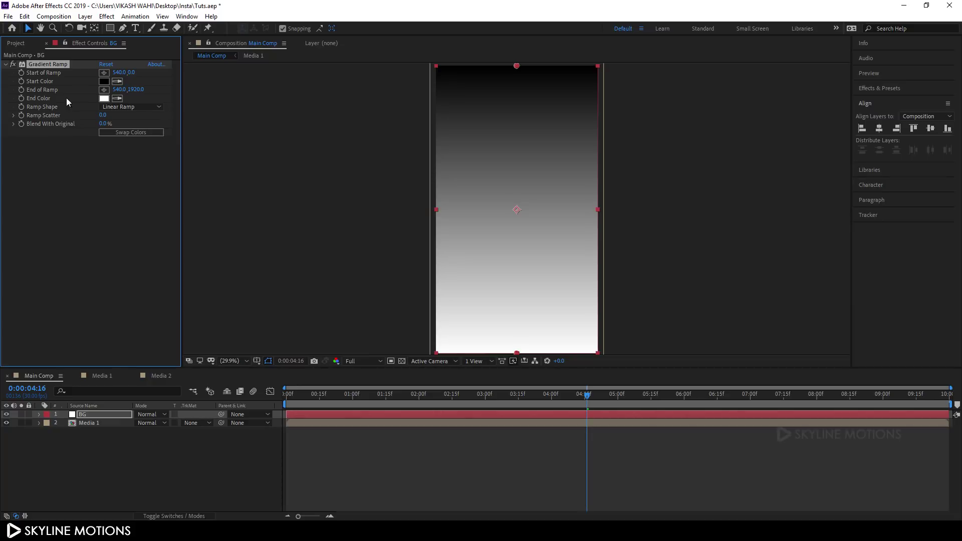
left_click(122, 133)
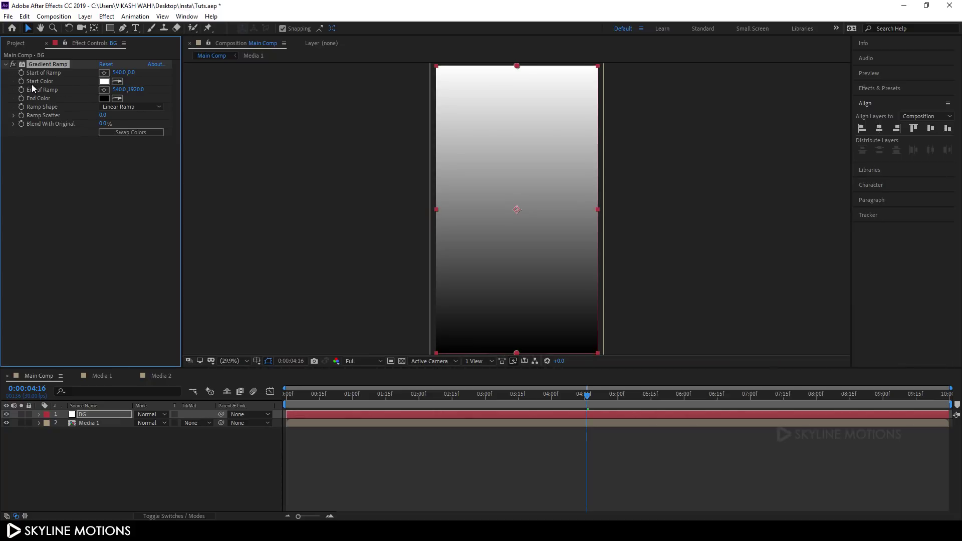
- Set the gradient's start colour to pink-red and end colour to purple
left_click(103, 81)
left_click(344, 168)
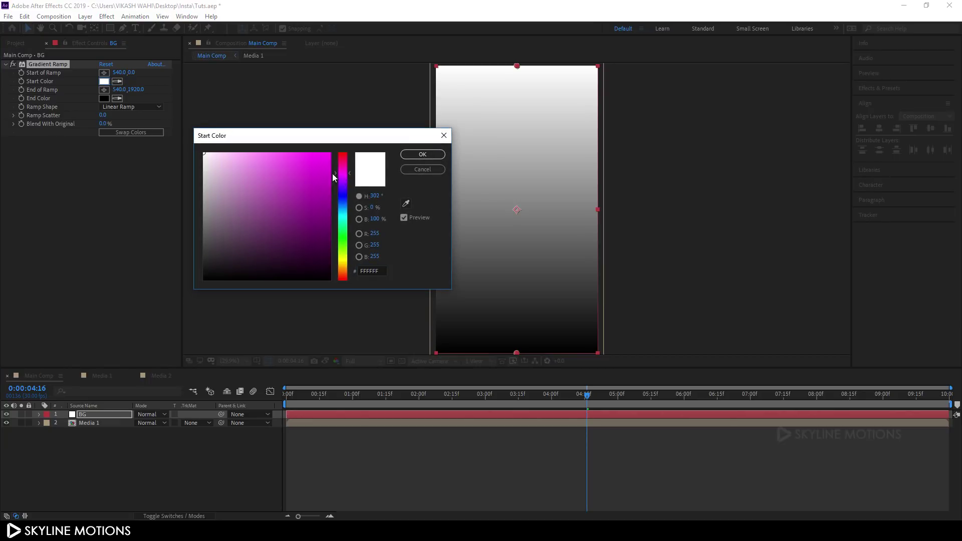
left_click(326, 174)
mouse_move(345, 170)
left_mouse_down()
mouse_move(324, 177)
mouse_move(337, 173)
left_mouse_up()
left_click(423, 154)
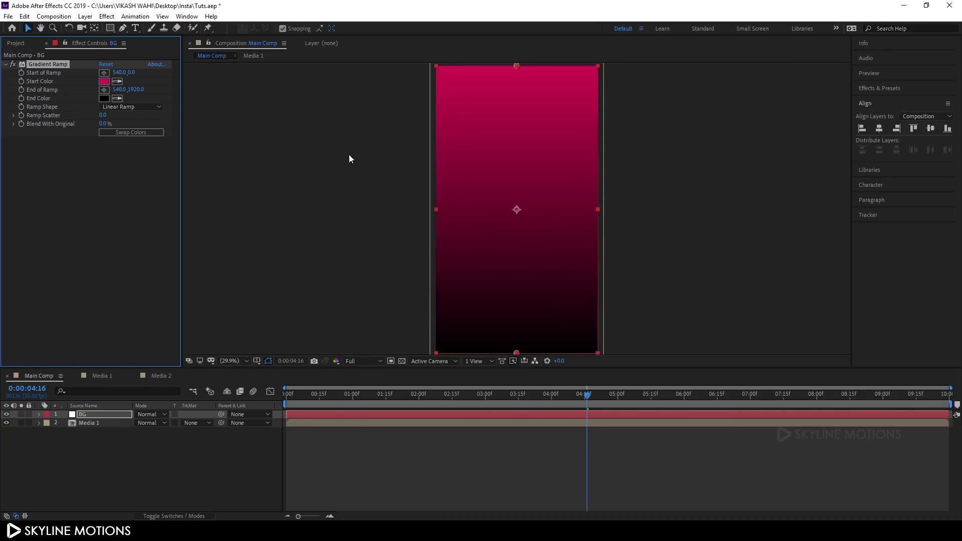
left_click(104, 98)
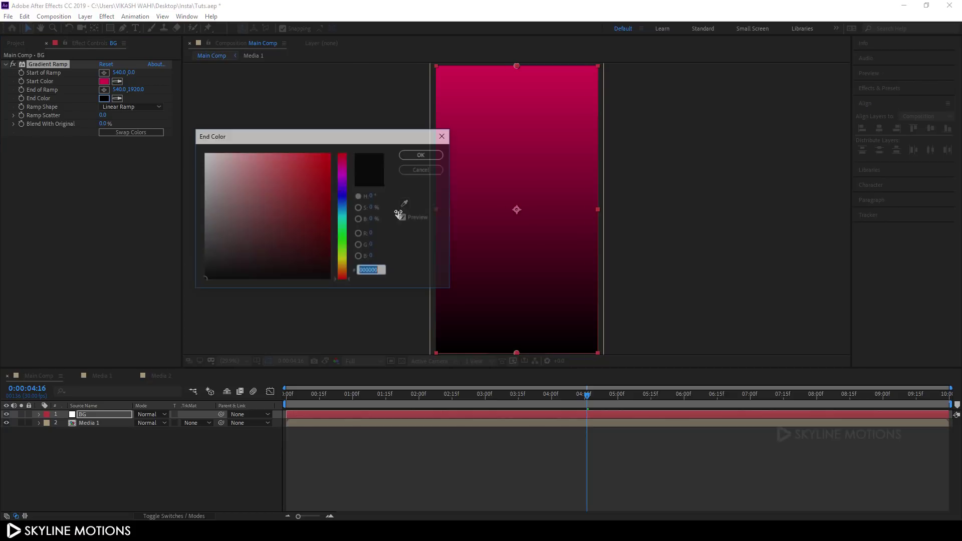
mouse_move(344, 195)
left_mouse_down()
mouse_move(332, 193)
mouse_move(339, 206)
left_mouse_up()
left_click(351, 189)
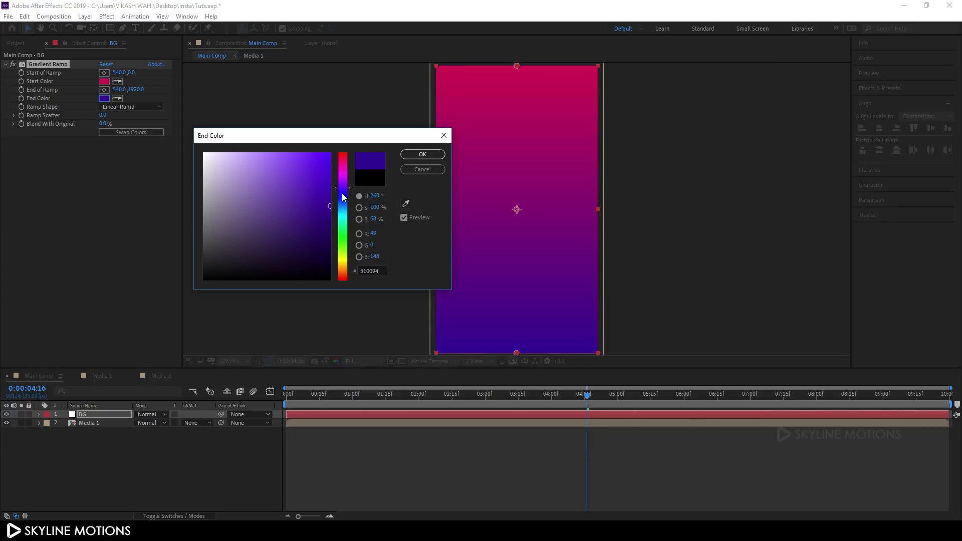
left_click(413, 154)
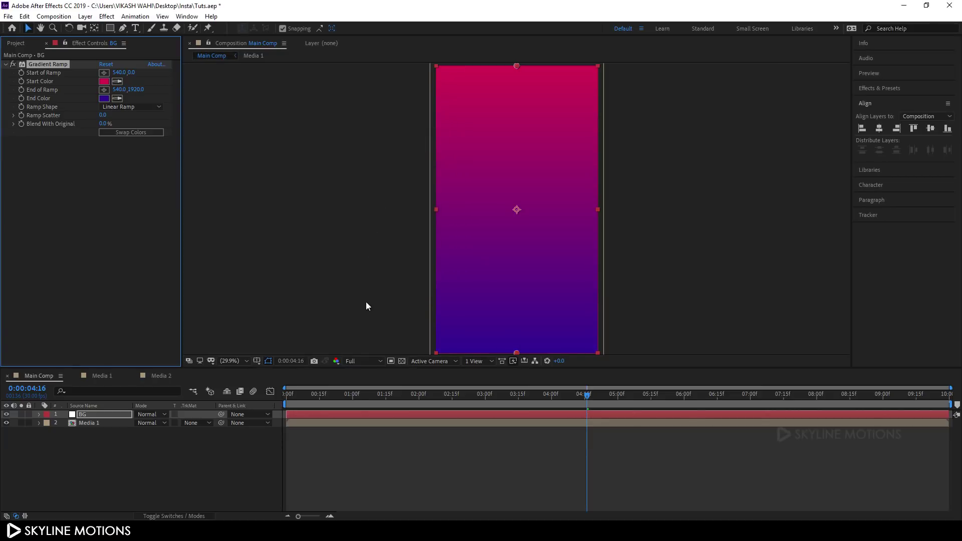
- Move the BG layer beneath the Media 1 photo layer
left_click(151, 444)
left_click(99, 418)
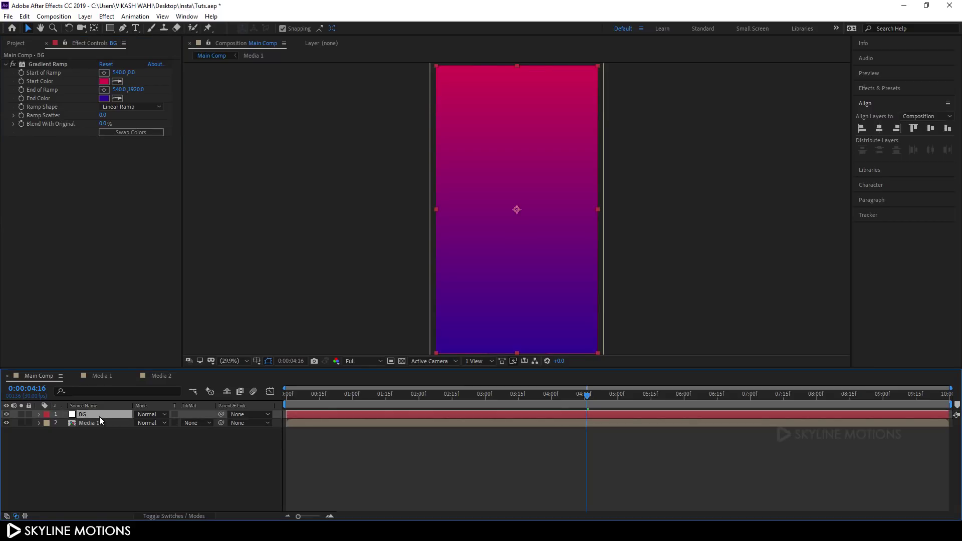
left_click_drag(92, 416, 92, 433)
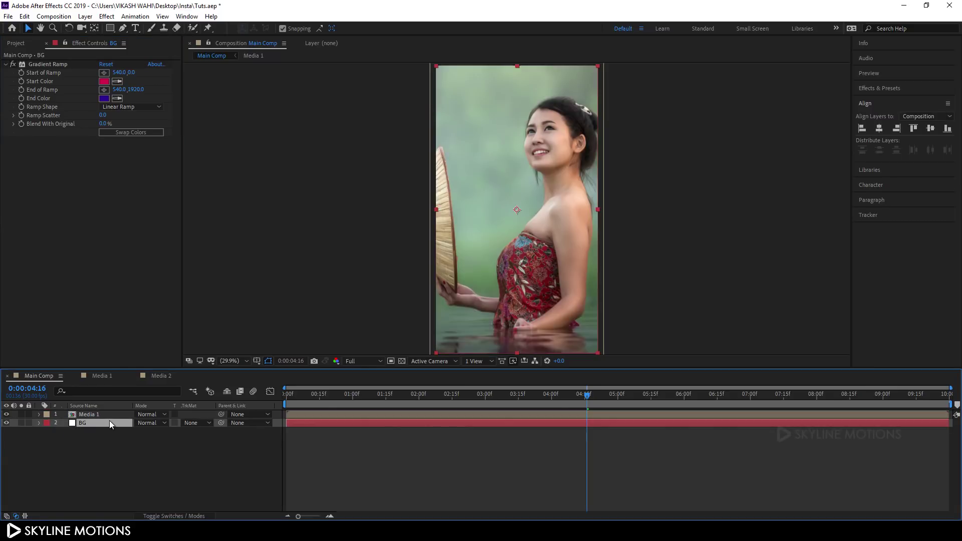
left_click(113, 449)
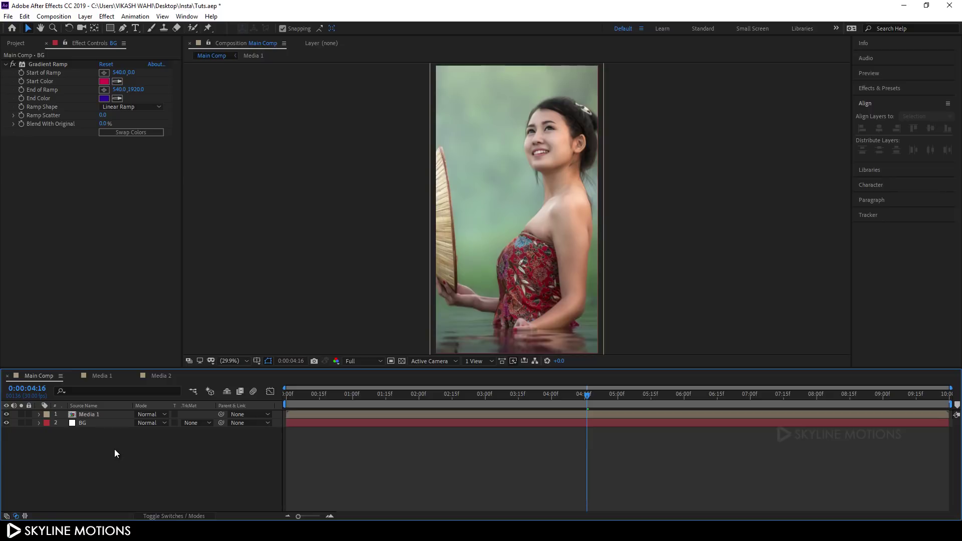
- Draw a white-filled, strokeless rounded rectangle over the upper frame
left_click(111, 29)
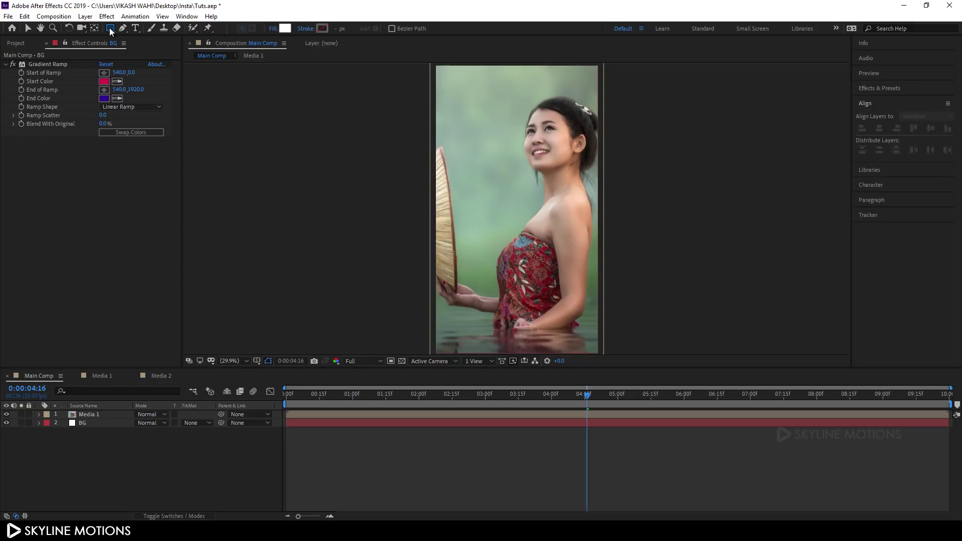
left_click(111, 29)
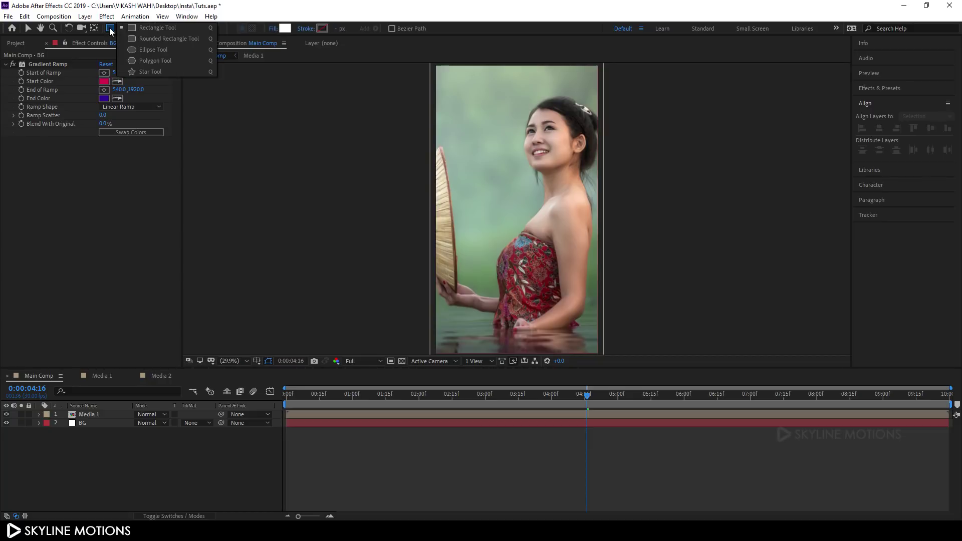
left_click(162, 38)
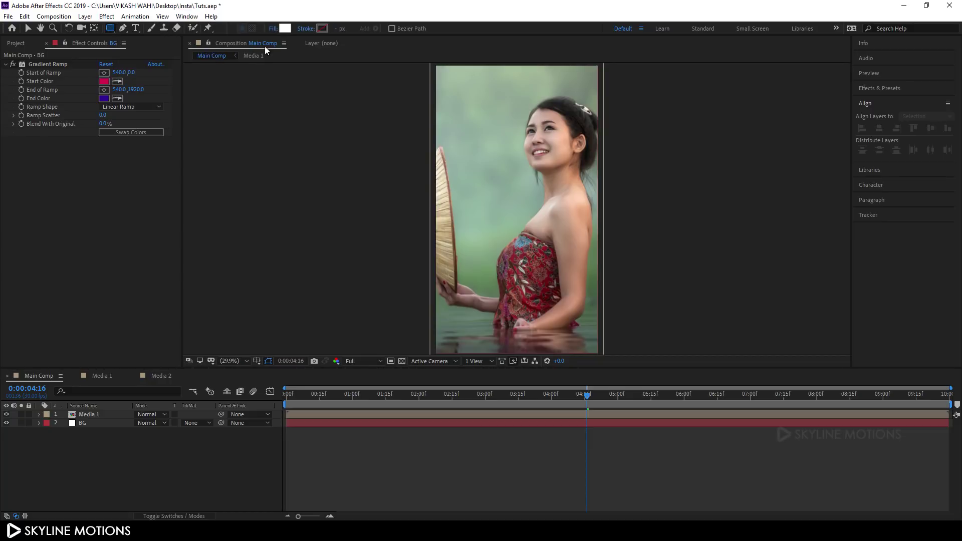
left_click(273, 30)
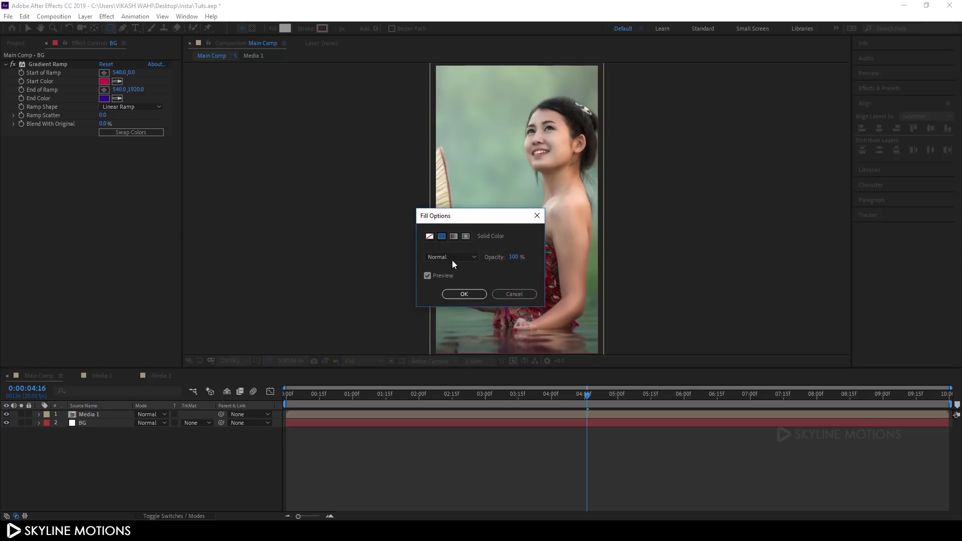
left_click(459, 295)
left_click(306, 29)
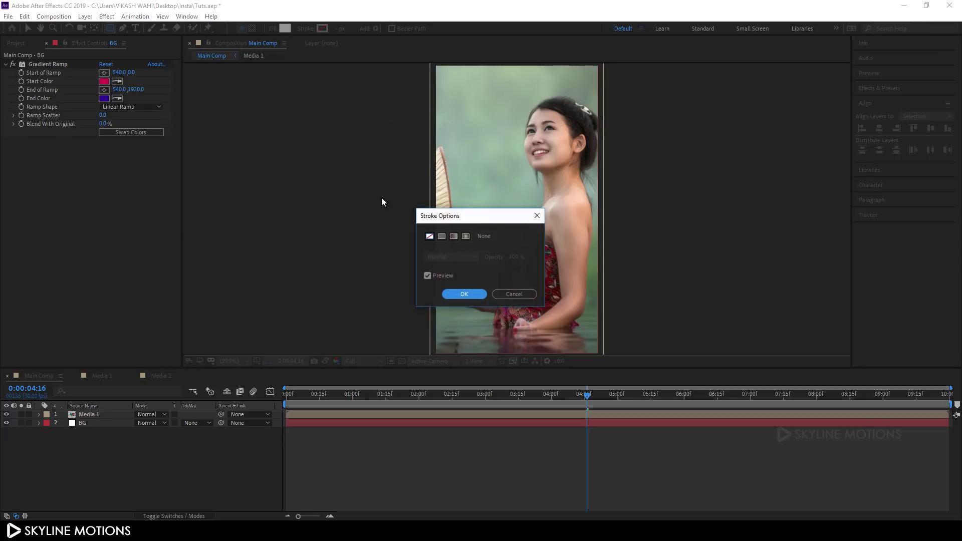
left_click(471, 293)
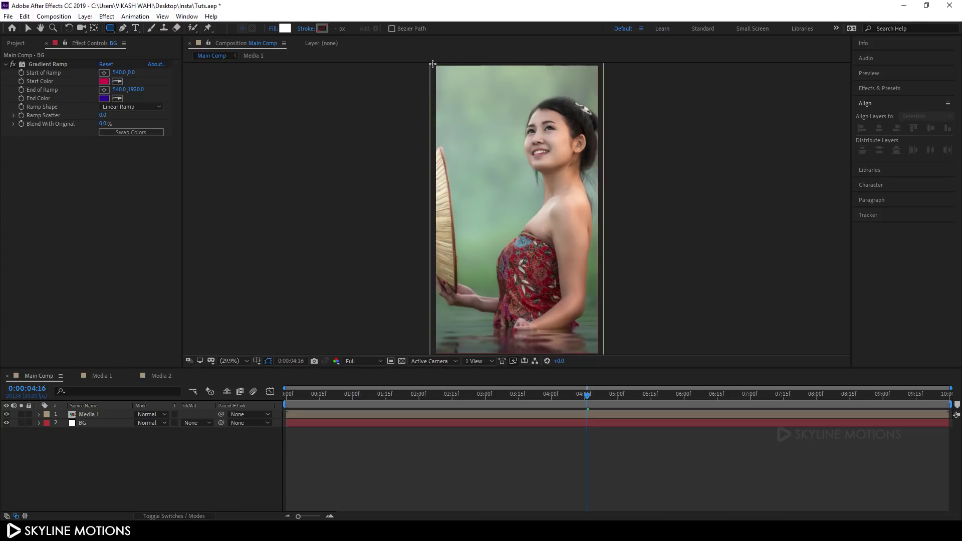
mouse_move(434, 65)
left_mouse_down()
mouse_move(539, 77)
mouse_move(601, 241)
mouse_move(604, 288)
left_mouse_up()
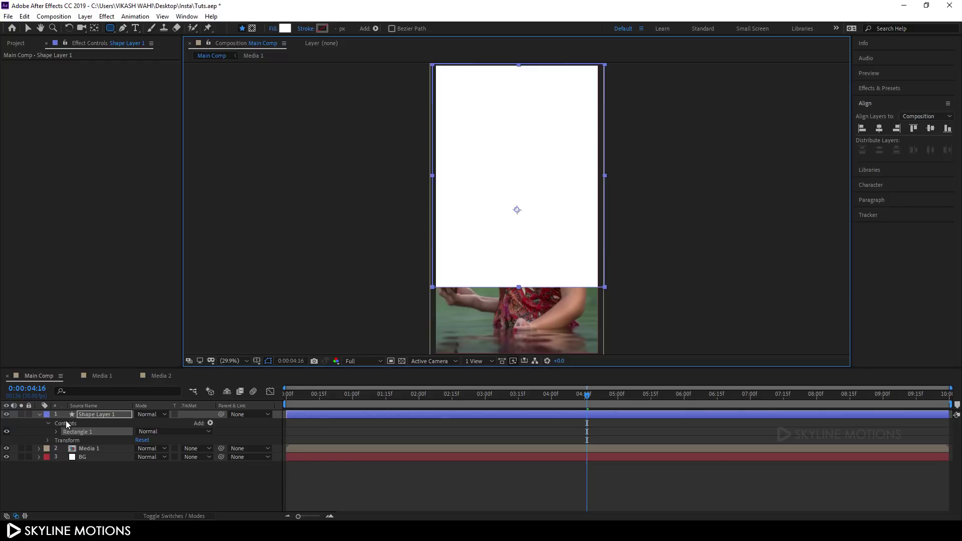
- Rename the shape layer to Matte
right_click(96, 417)
left_click(125, 407)
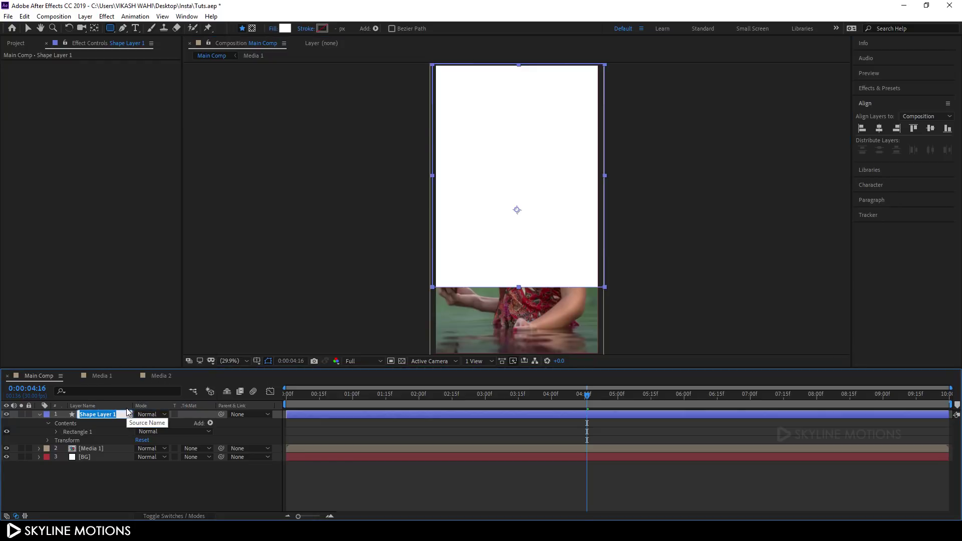
type("Matte")
key("Return")
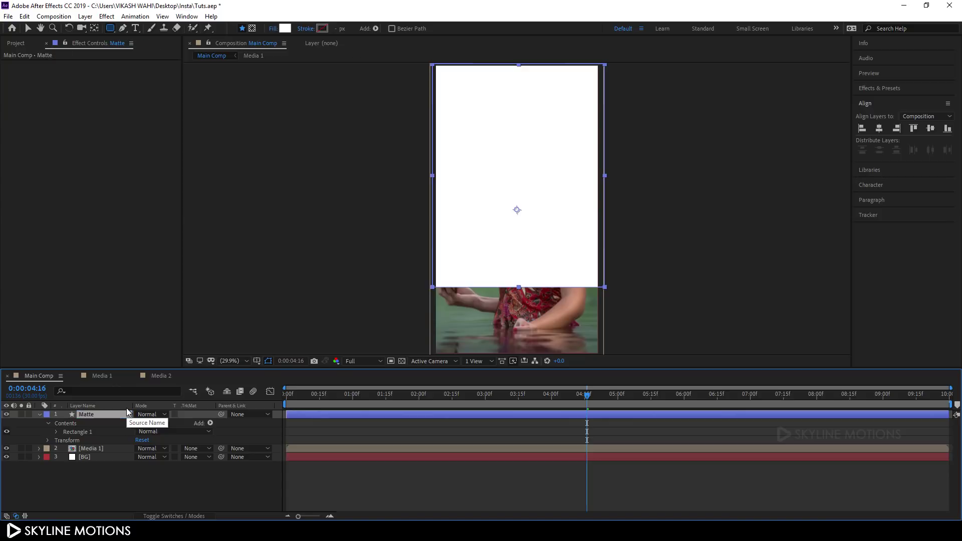
- Set the Matte rectangle's roundness to 800
left_click(56, 432)
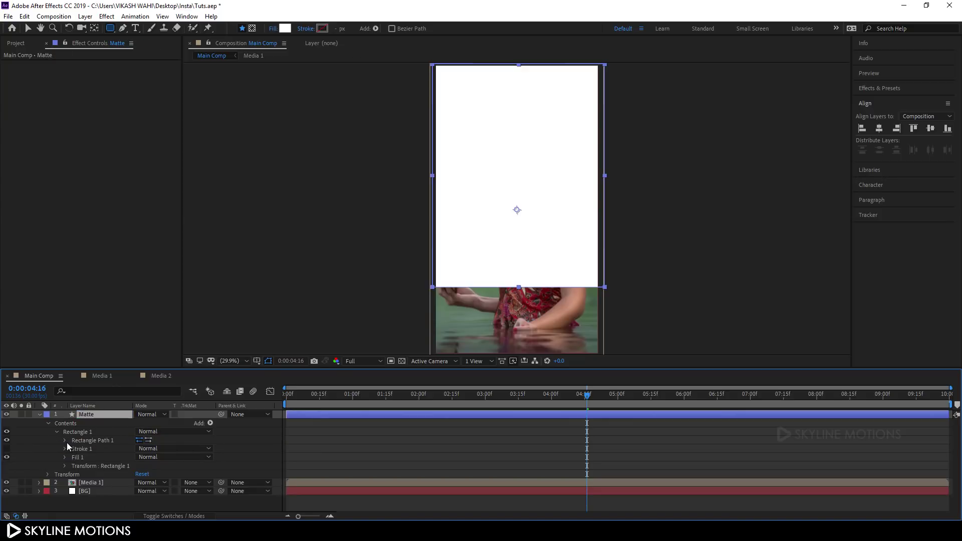
left_click(67, 443)
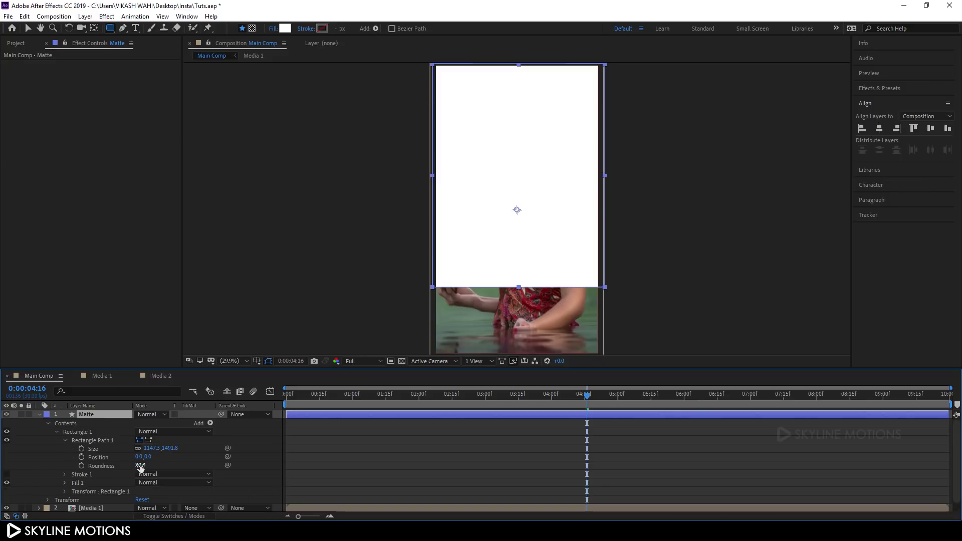
left_click_drag(140, 467, 155, 470)
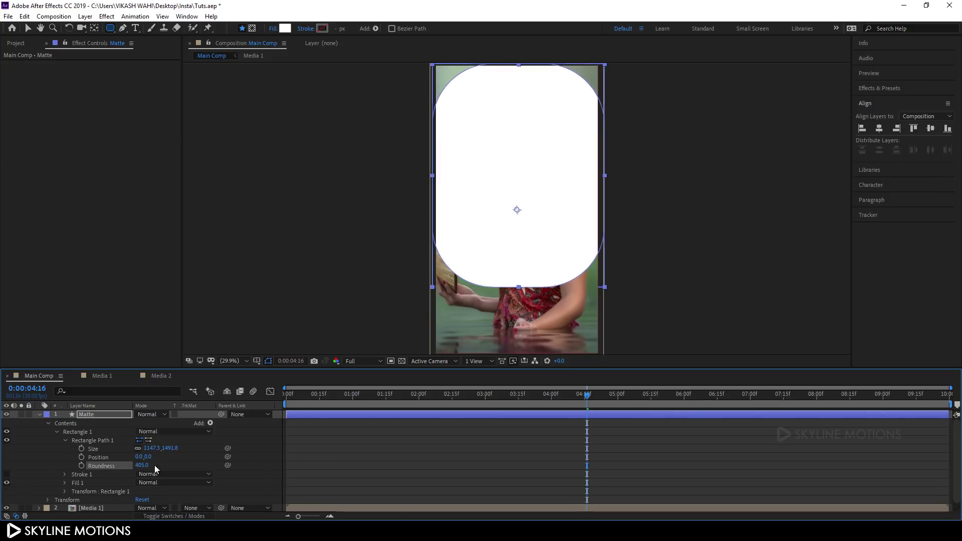
left_click(142, 466)
type("800")
key("Return")
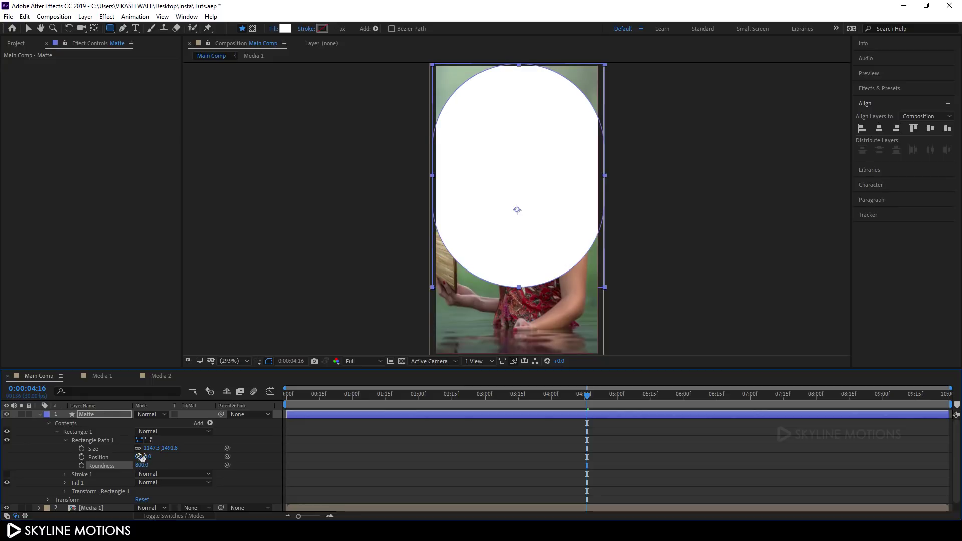
- Unlink the rectangle's size proportions and set its height to 2000
left_click(139, 448)
left_click_drag(172, 454, 458, 445)
left_click(168, 448)
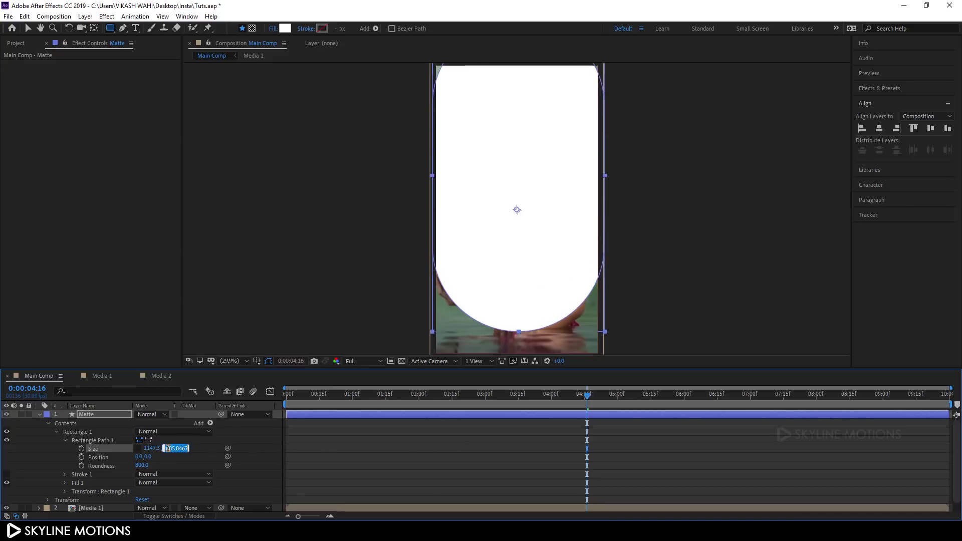
type("2000")
key("Return")
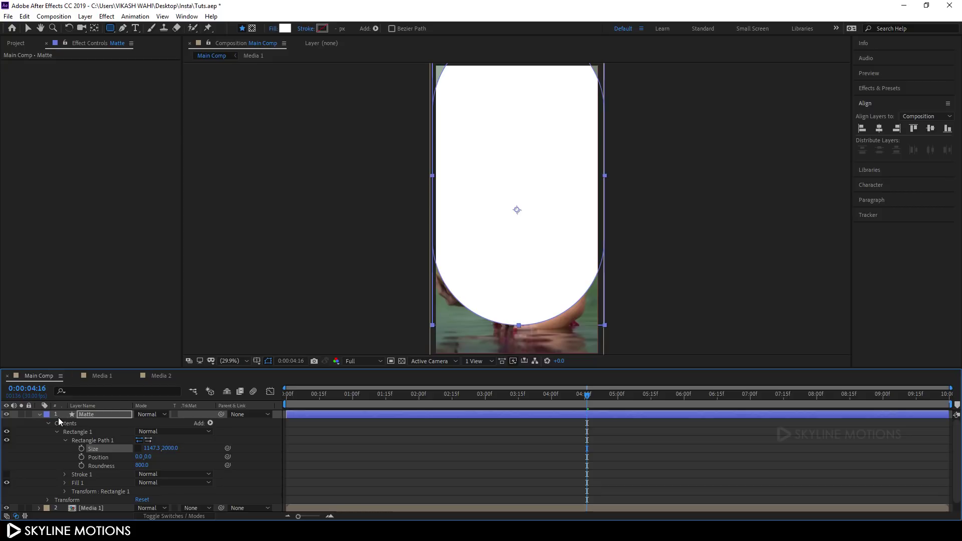
left_click(39, 415)
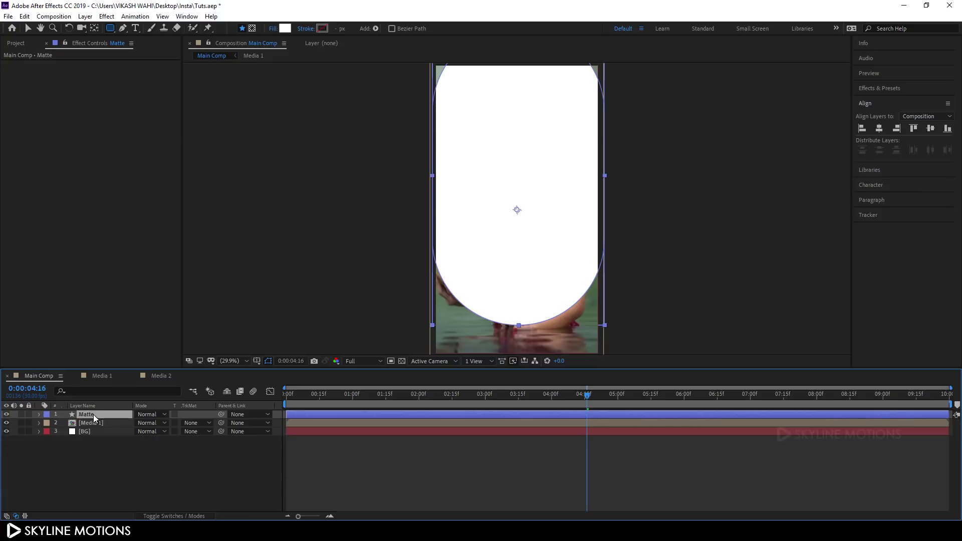
- Centre the Matte horizontally and set its position to 529.8, 750.0
key("p")
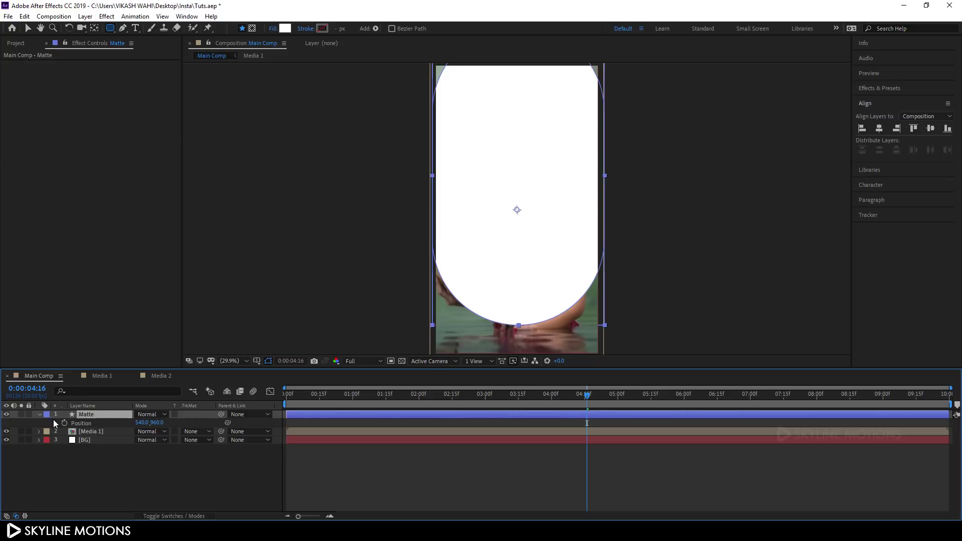
left_click_drag(160, 426, 88, 411)
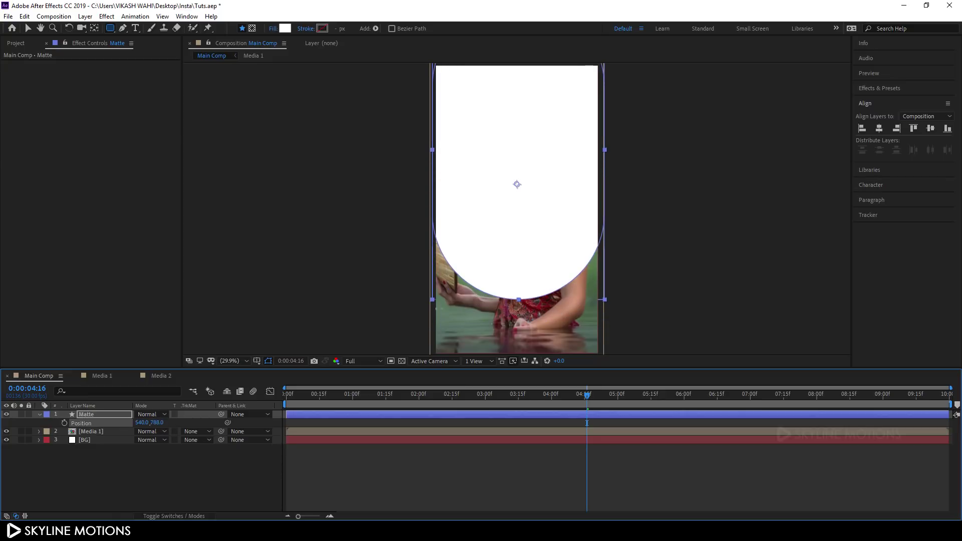
key("Left")
key("Left")
key("Left")
key("Left")
key("Left")
key("Left")
key("Left")
key("Left")
key("Left")
key("Left")
key("Left")
key("Left")
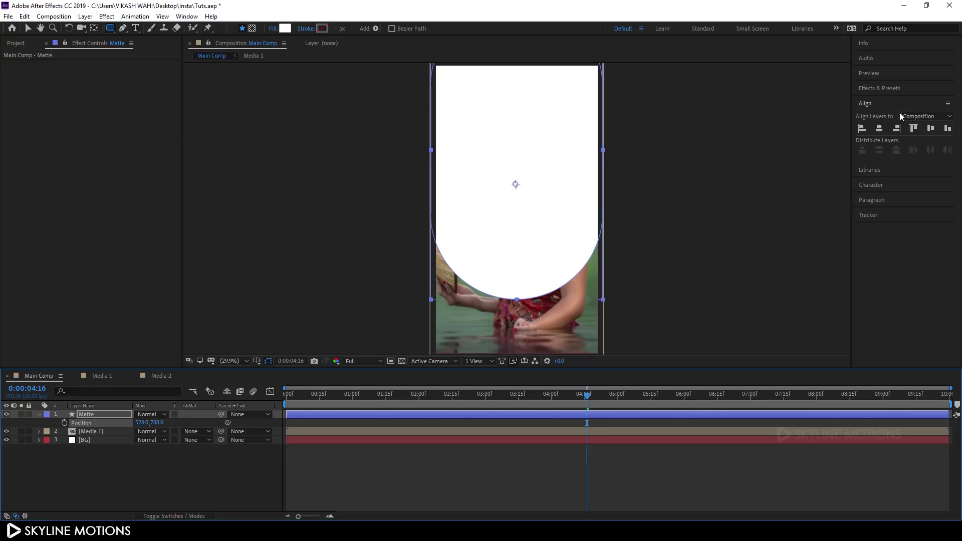
left_click(878, 104)
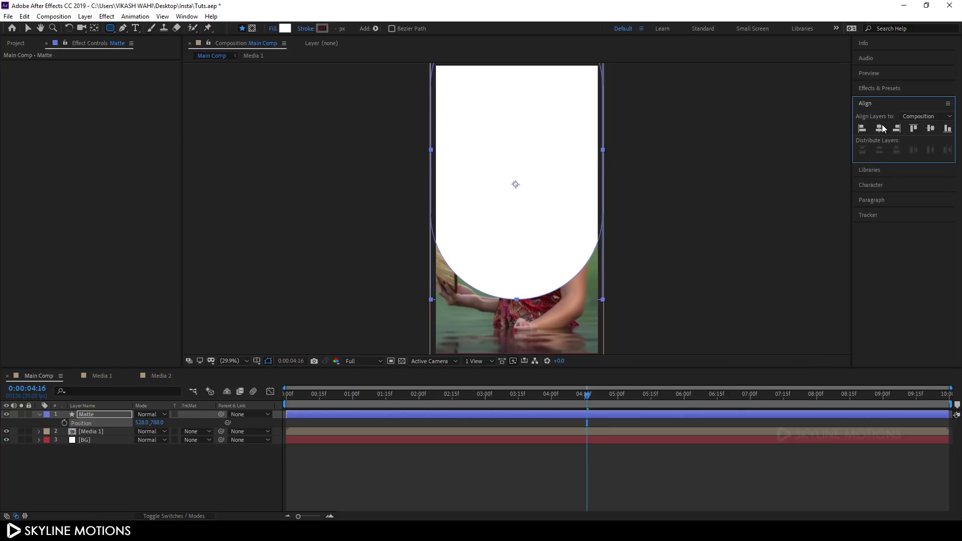
left_click(880, 128)
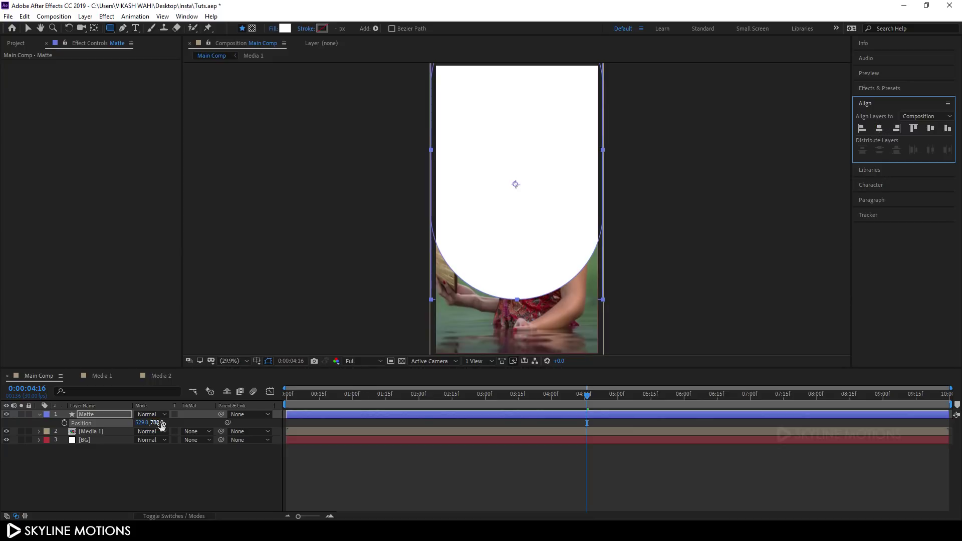
left_click_drag(157, 423, 138, 424)
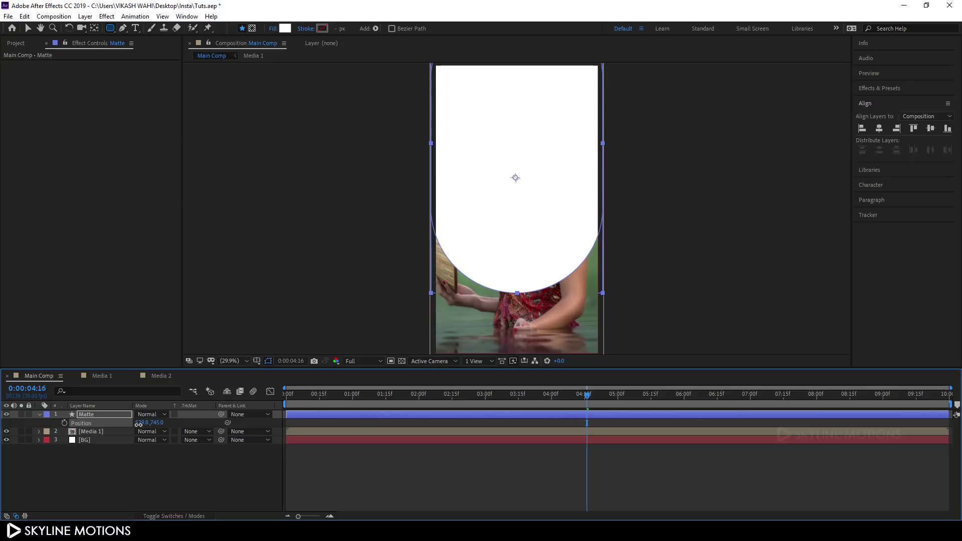
left_click(157, 423)
key("Return")
left_click(89, 416)
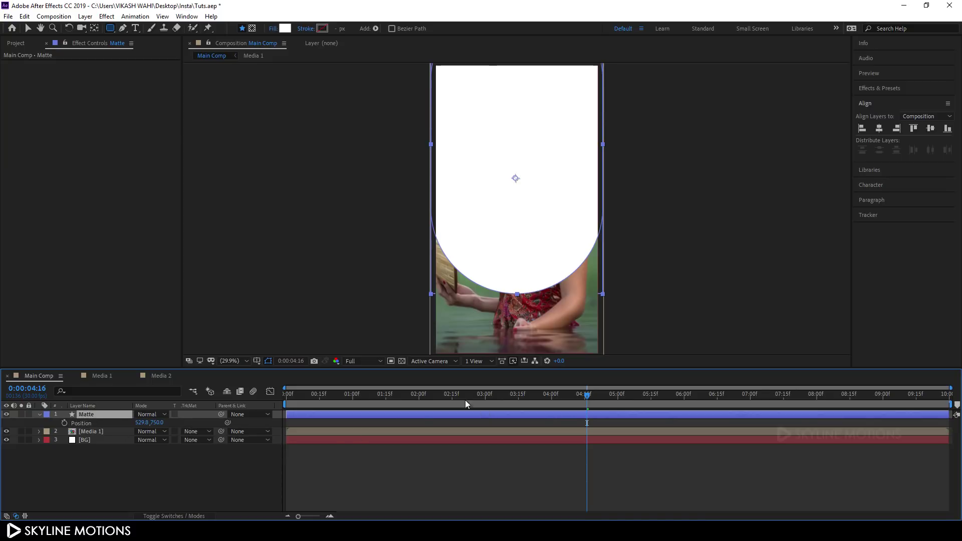
left_click_drag(465, 404, 485, 406)
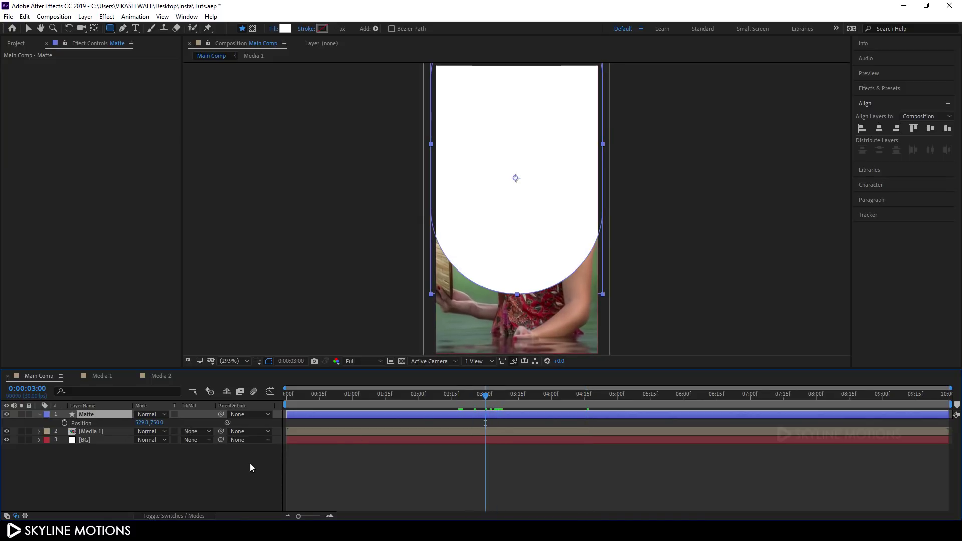
- Keyframe the Matte's position at 3 seconds and lift it above the frame at 0 seconds
left_click(64, 423)
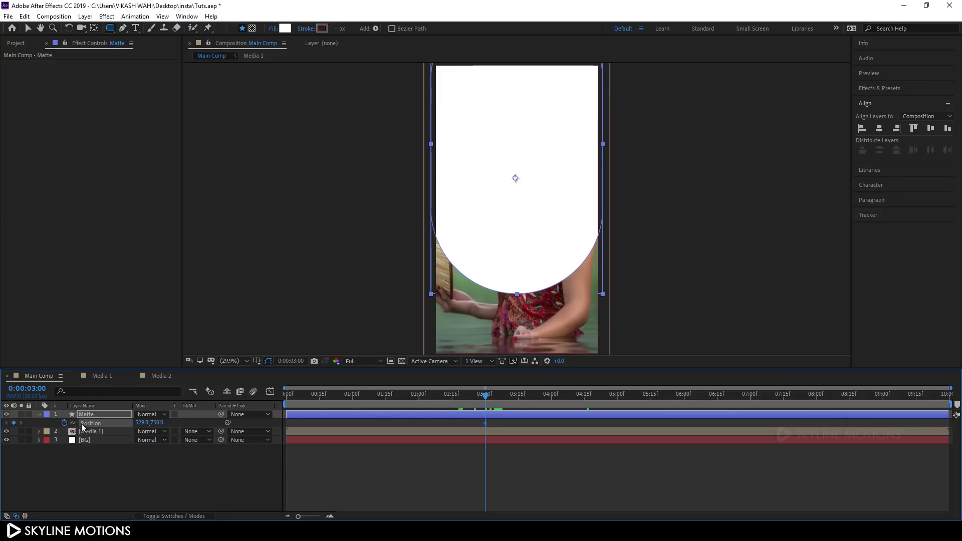
left_click(437, 395)
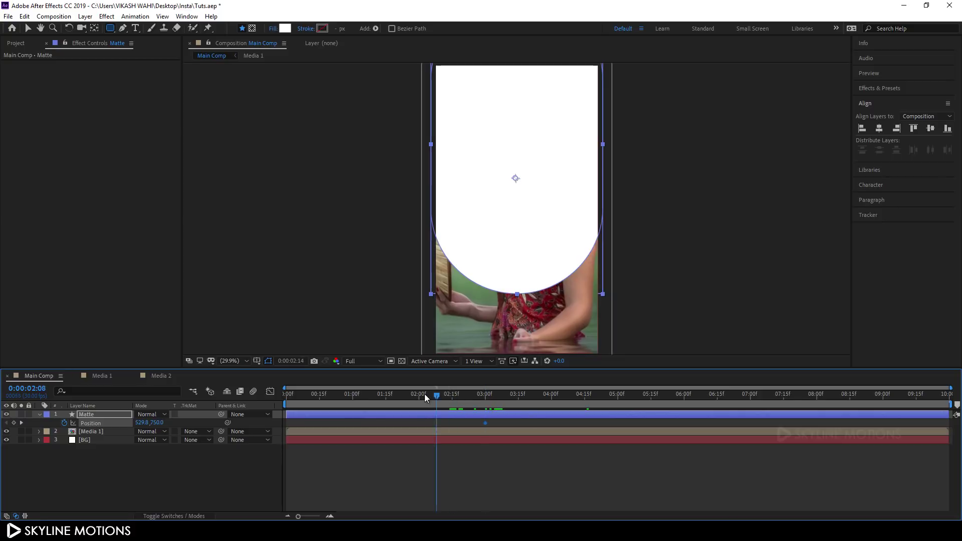
left_click_drag(425, 394, 281, 394)
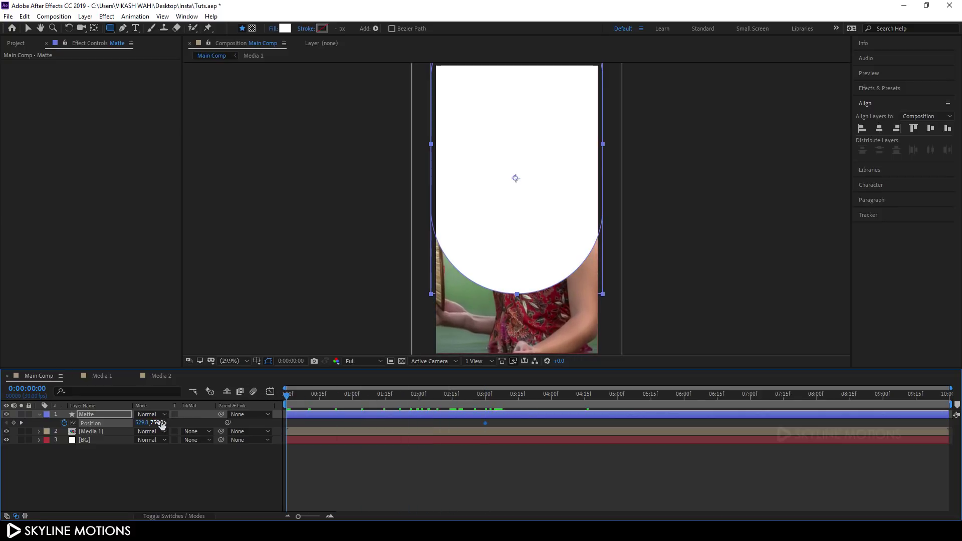
left_click(28, 28)
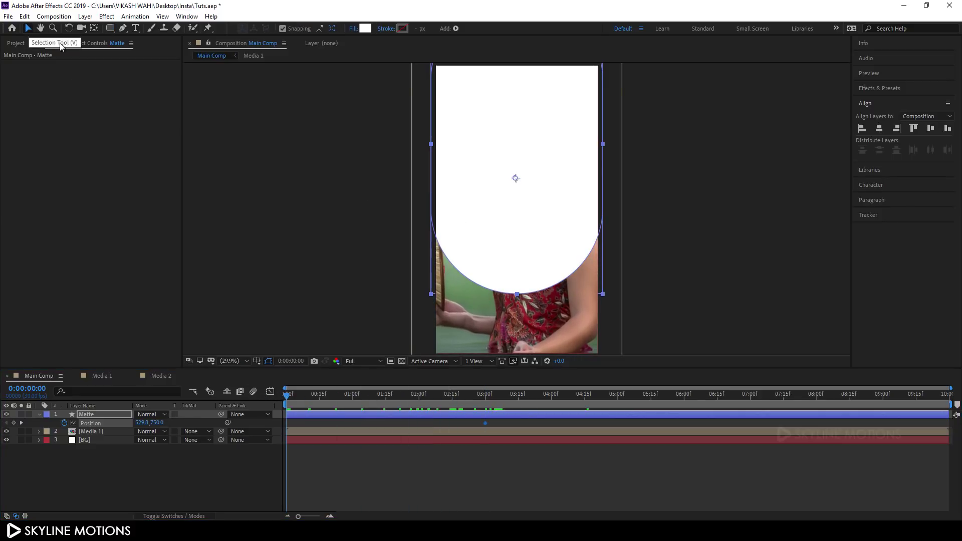
left_click_drag(552, 243, 541, 3)
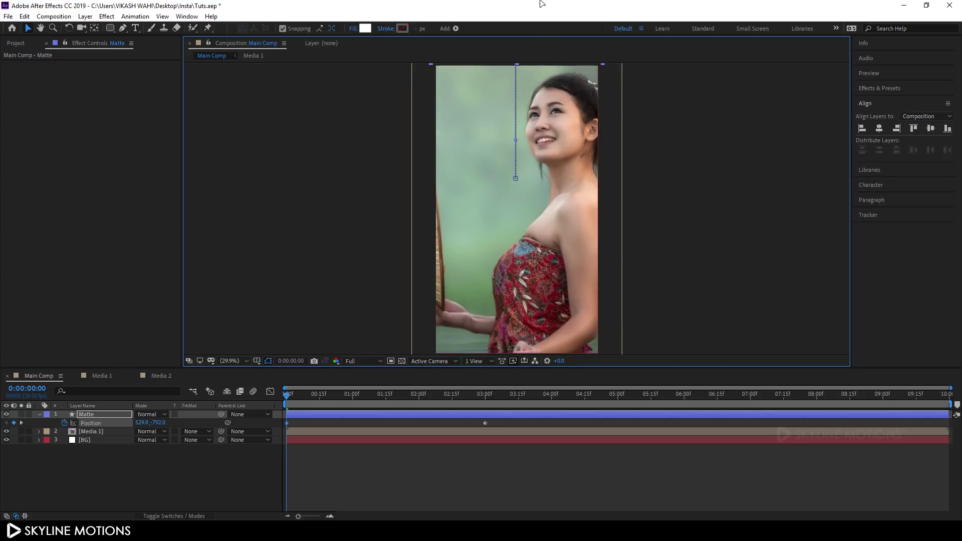
left_click_drag(321, 401, 552, 429)
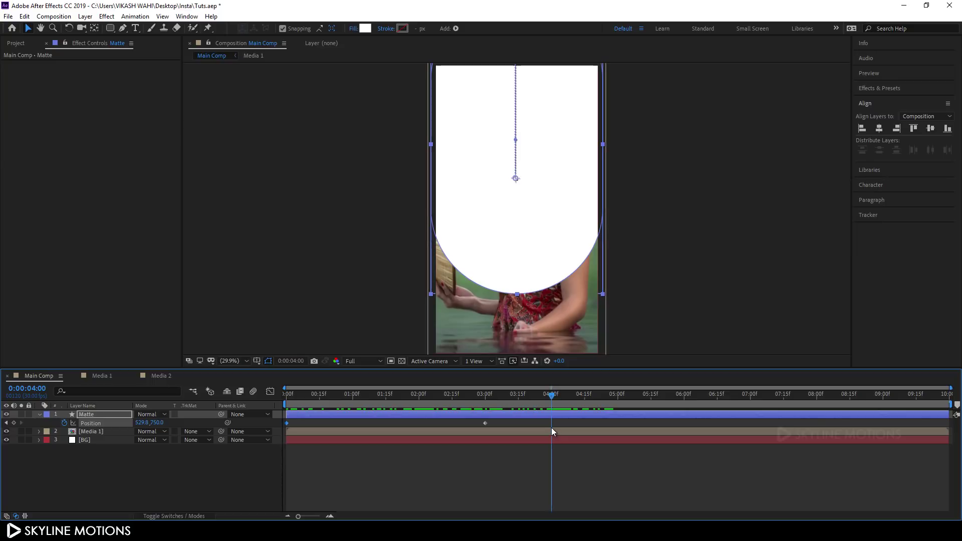
- Add a hold keyframe at 4 seconds and push the Matte below the frame at 6 seconds
left_click(14, 424)
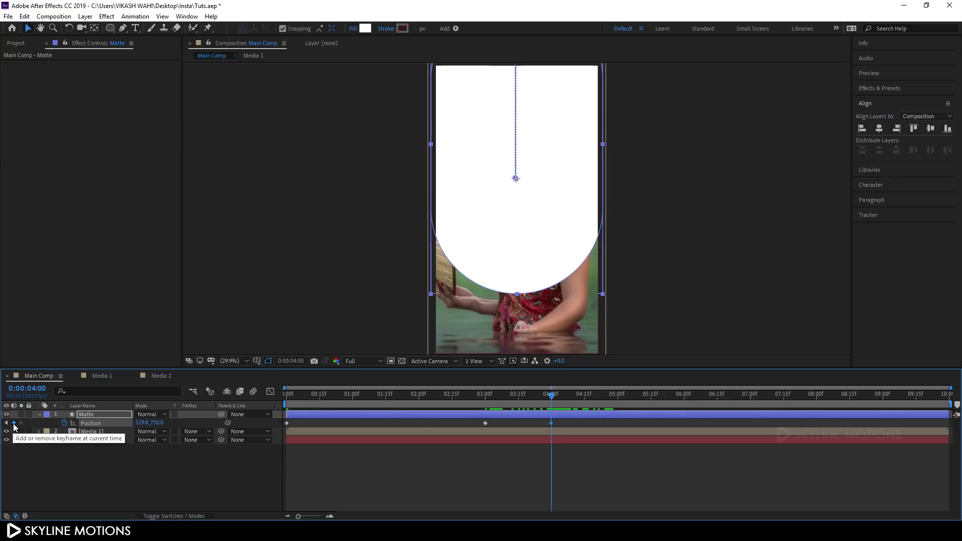
left_click_drag(570, 395, 684, 410)
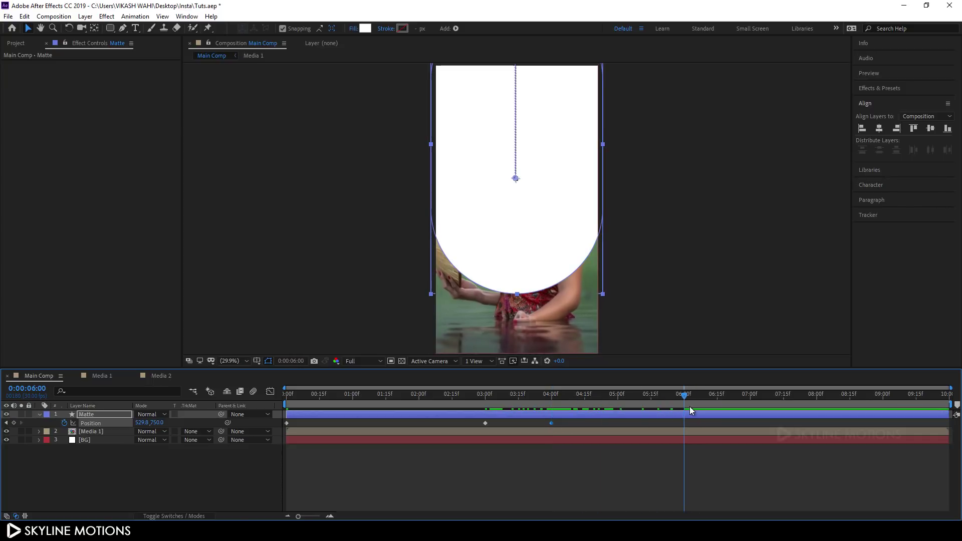
left_click_drag(570, 172, 568, 500)
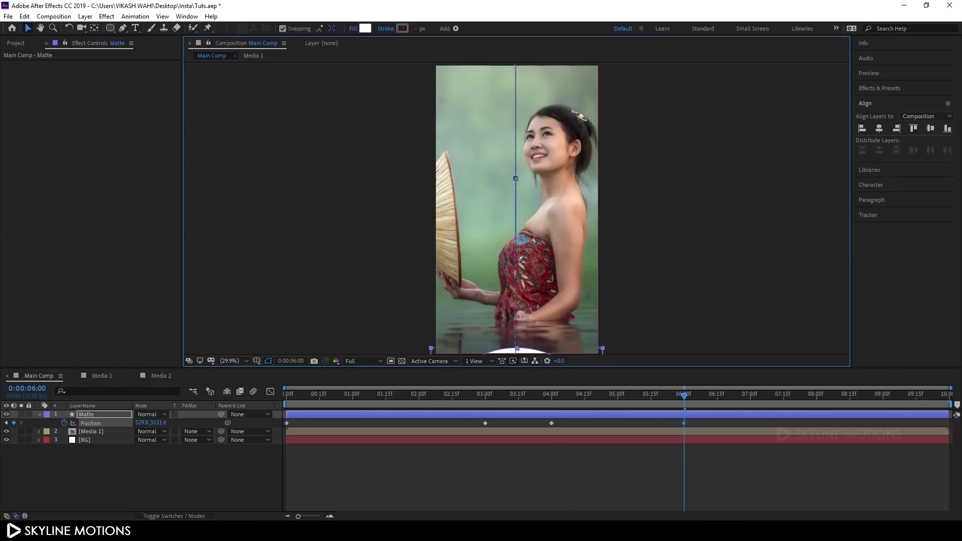
left_click_drag(572, 387, 314, 417)
- Play back the animation and apply Easy Ease to all four position keyframes
key("space")
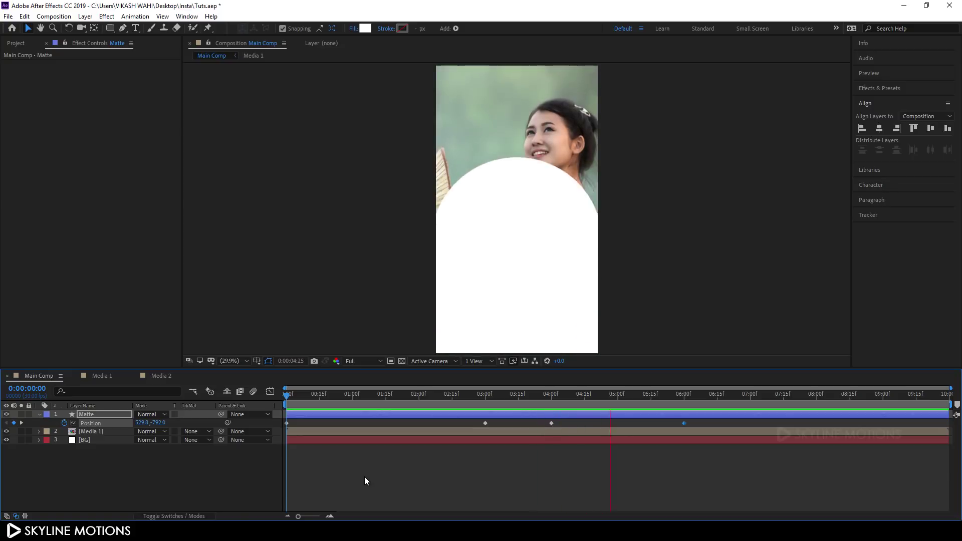
left_click(516, 397)
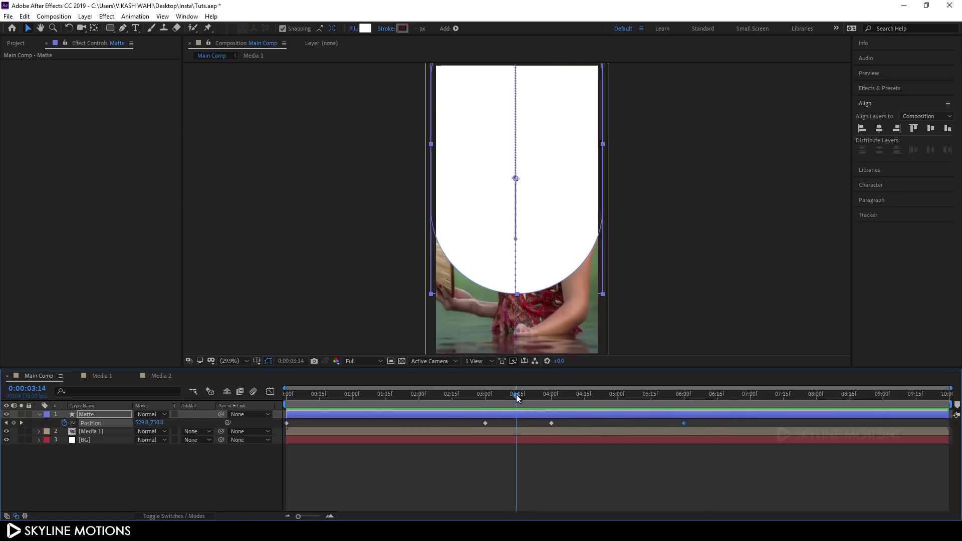
left_click_drag(700, 420, 281, 433)
key("F9")
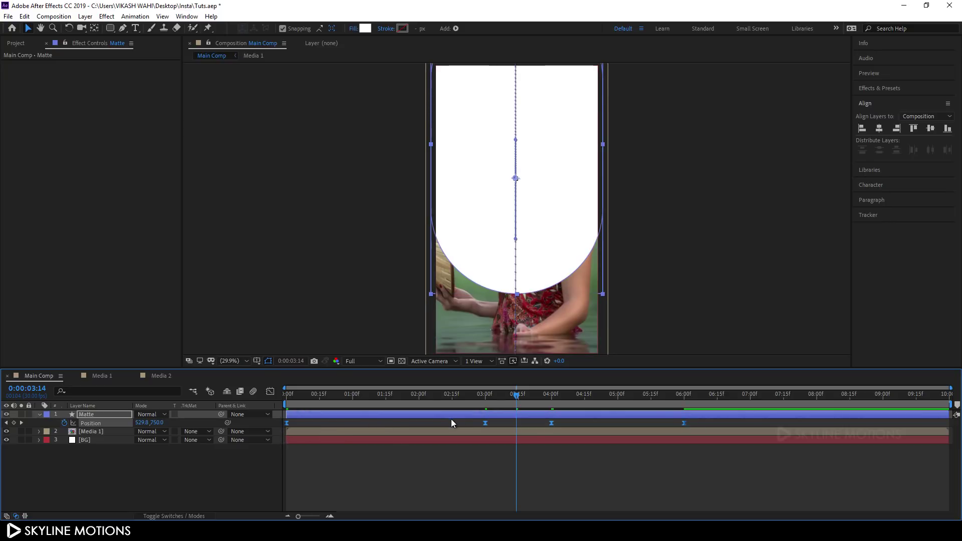
- In the Position speed graph, lengthen the ease into 3 seconds, adjust the first keyframe's ease, and select the 04:00f keyframe
left_click(271, 392)
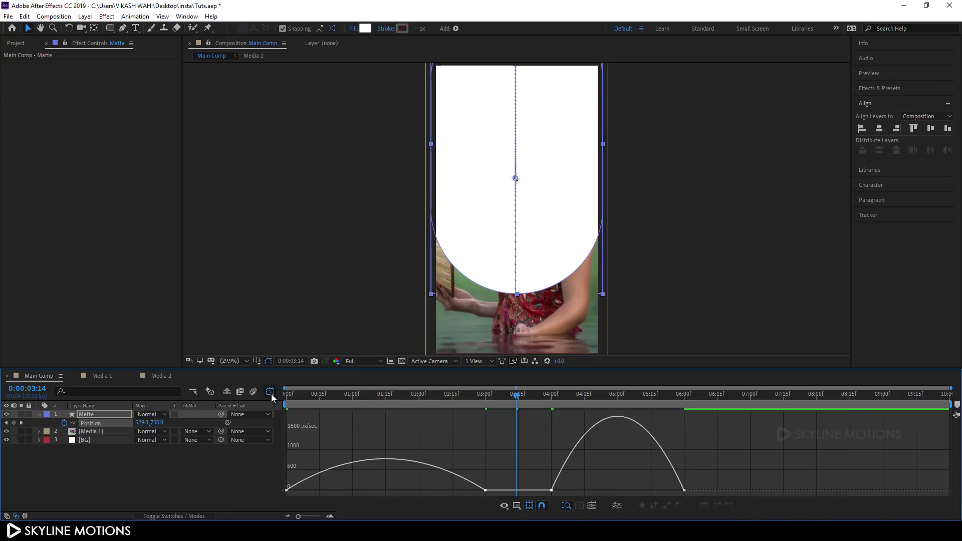
right_click(467, 465)
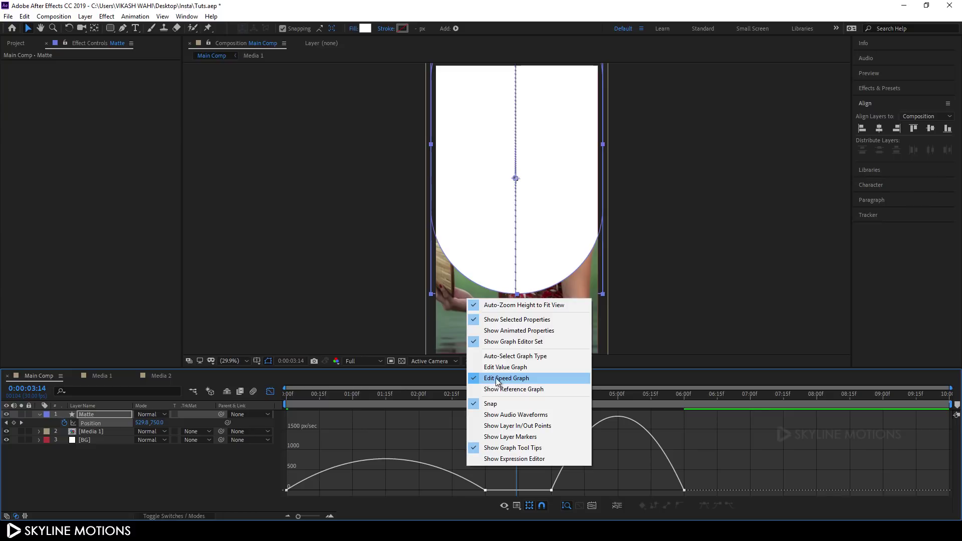
left_click(424, 430)
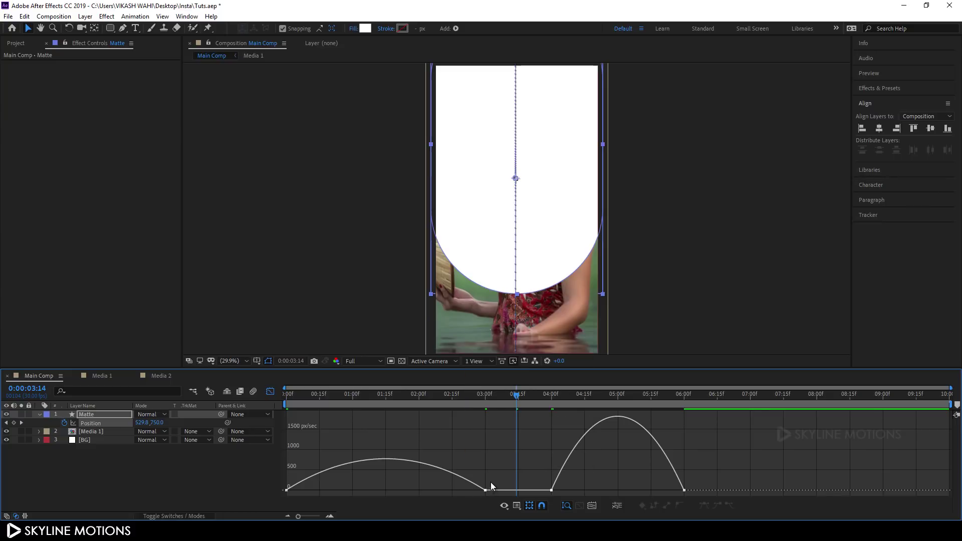
double_click(477, 492)
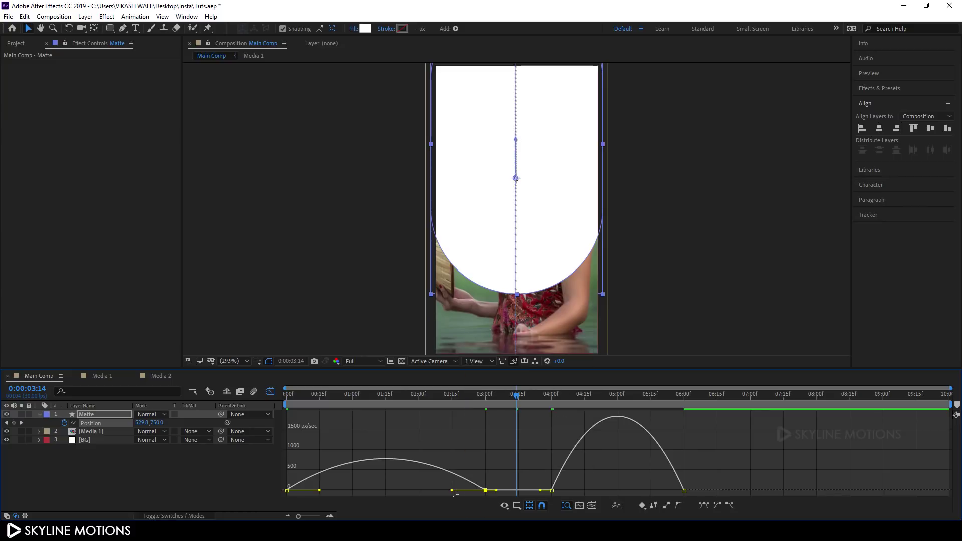
left_click_drag(453, 491, 385, 491)
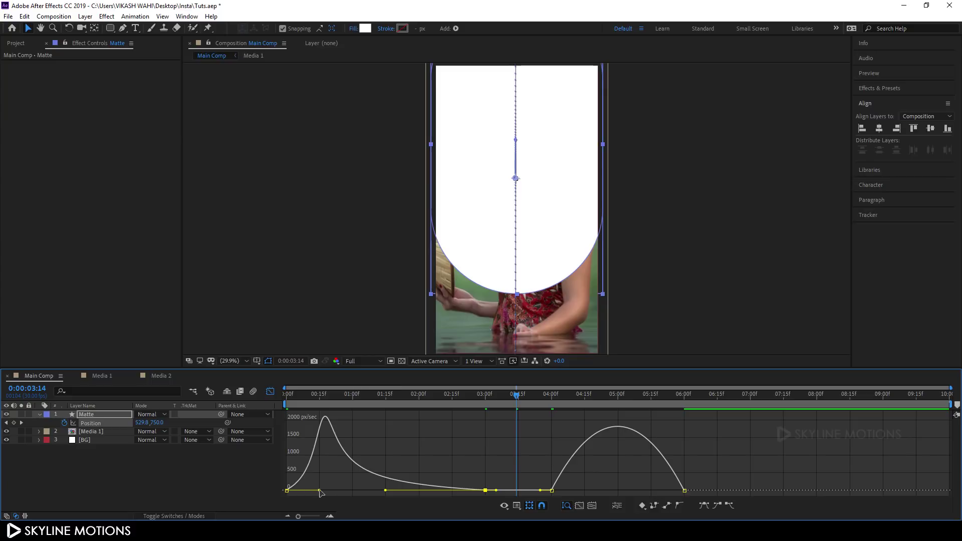
left_click_drag(319, 491, 304, 490)
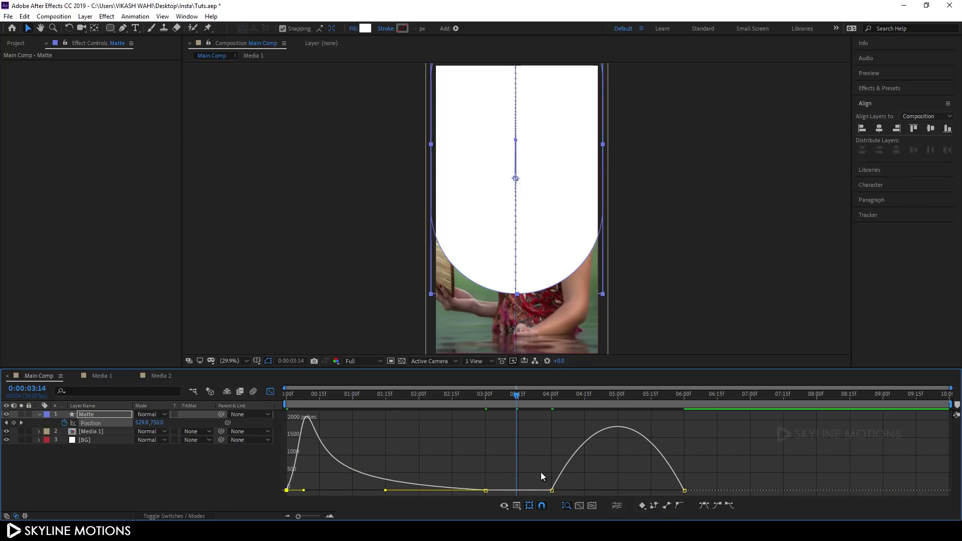
left_click_drag(541, 472, 671, 493)
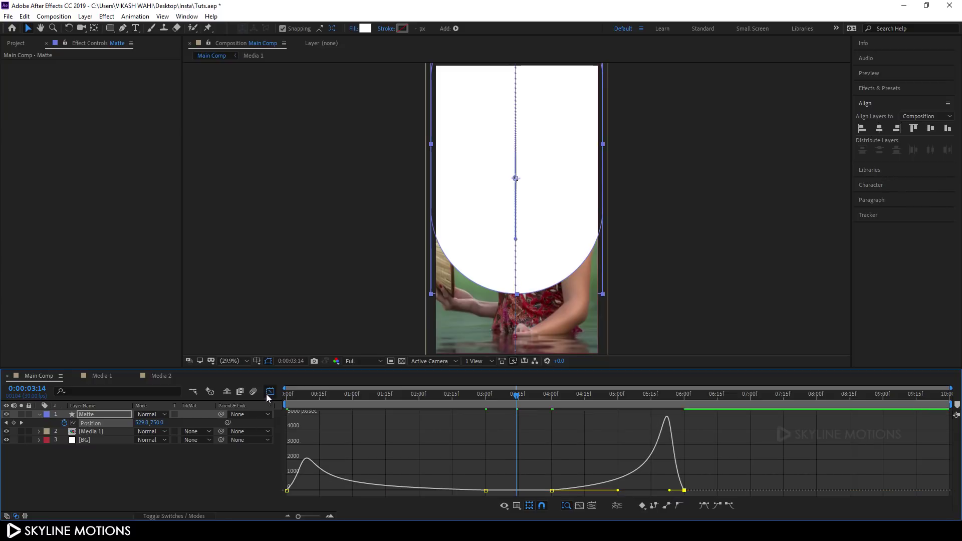
- Switch back to layer bars, preview the eased Matte wipe from the start, then collapse and deselect Matte
left_click(270, 391)
left_click(387, 396)
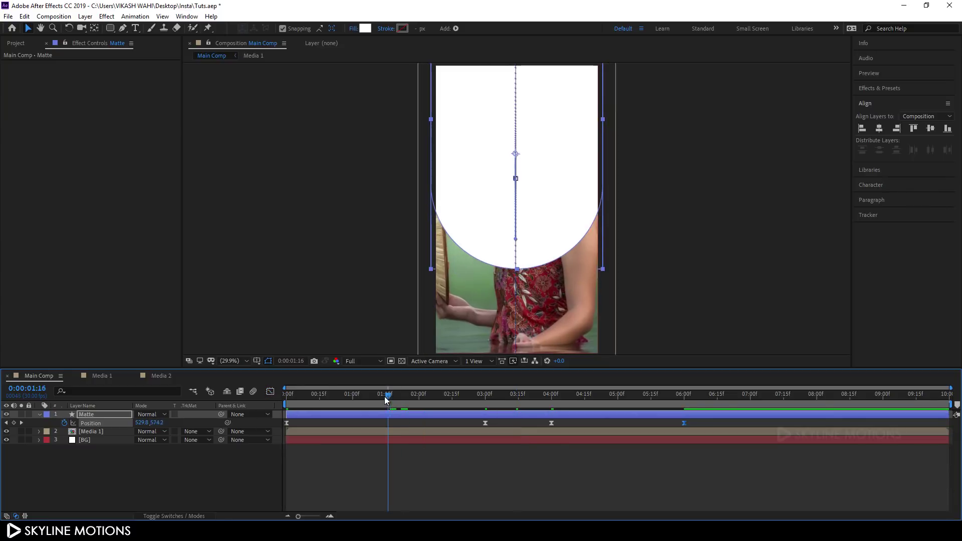
left_click_drag(387, 396, 277, 393)
key("space")
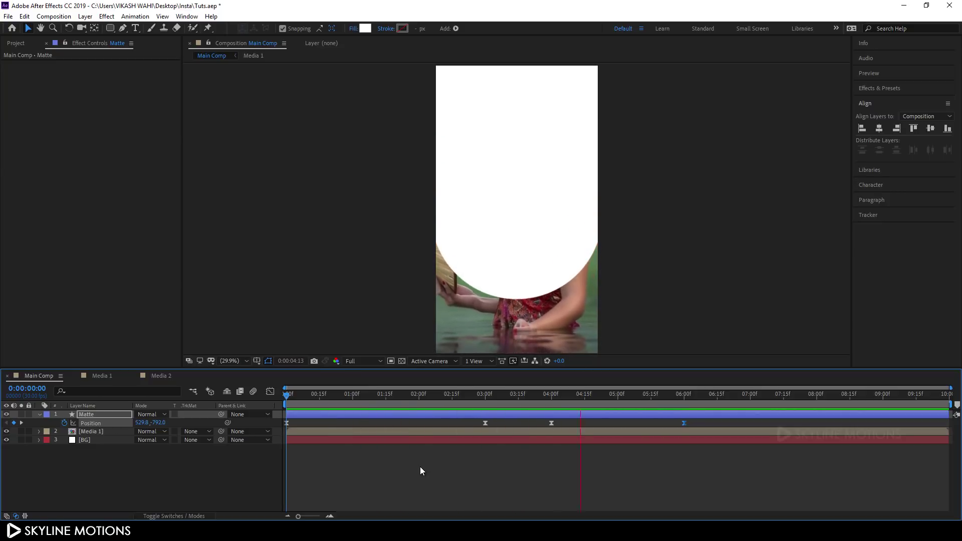
left_click(354, 396)
left_click_drag(369, 396, 423, 401)
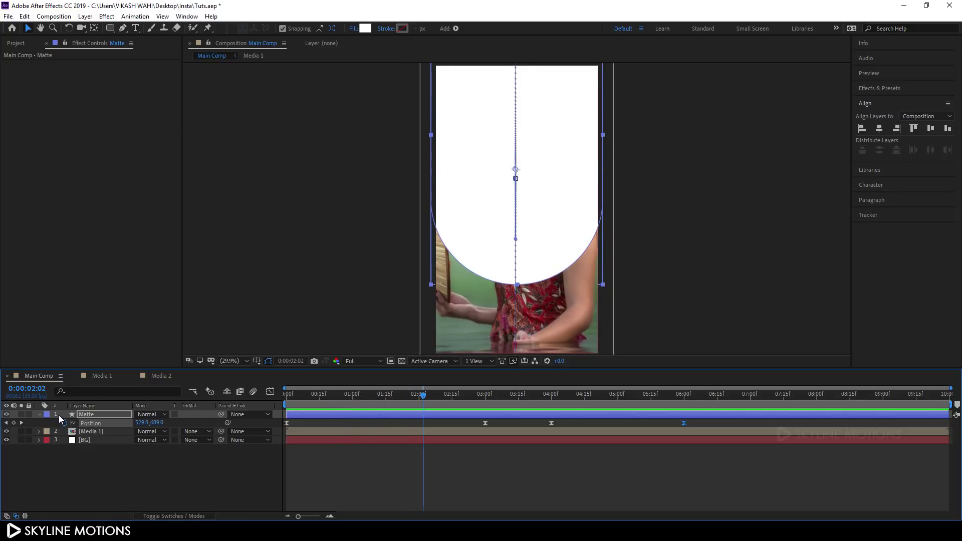
left_click(39, 414)
left_click(204, 439)
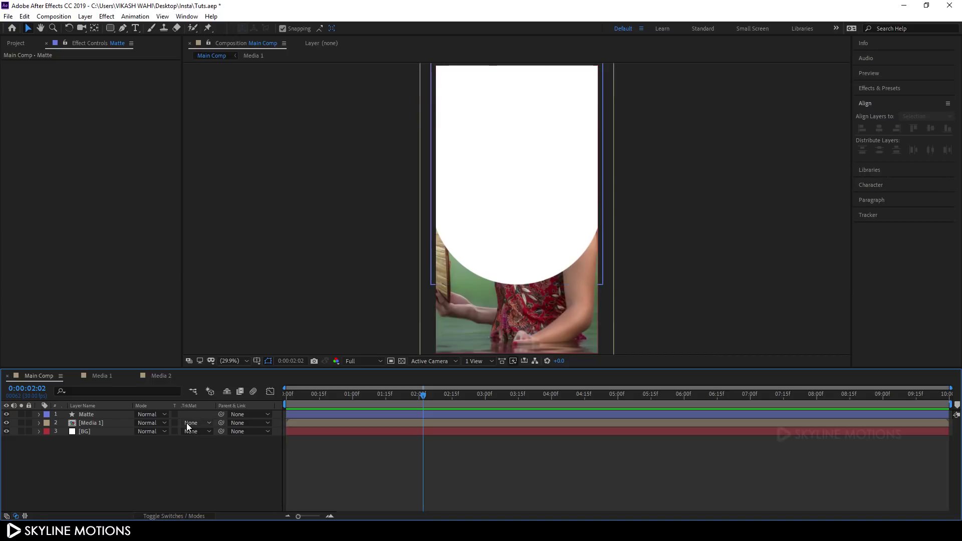
- Set Media 1's track matte to Alpha Matte "Matte" and scrub to check the capsule-shaped photo
left_click(90, 424)
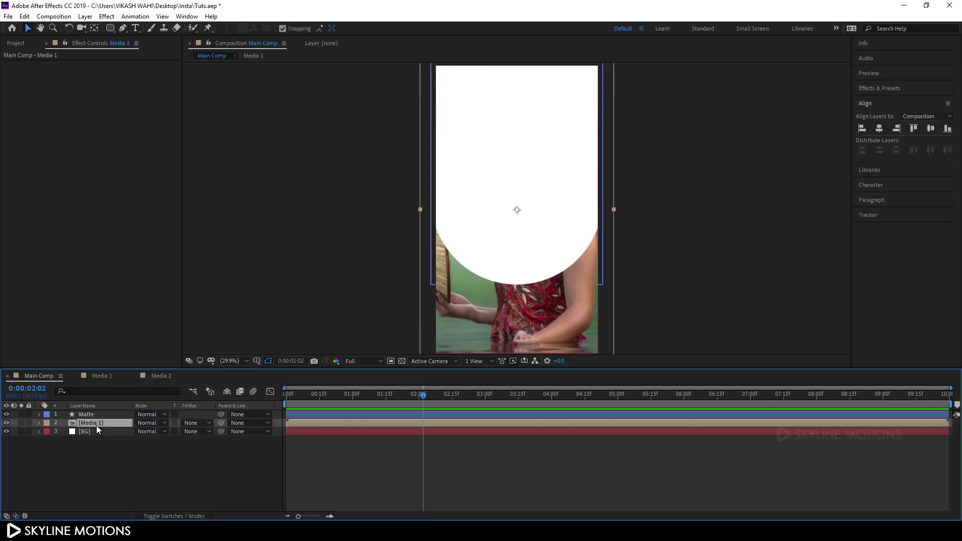
left_click(195, 424)
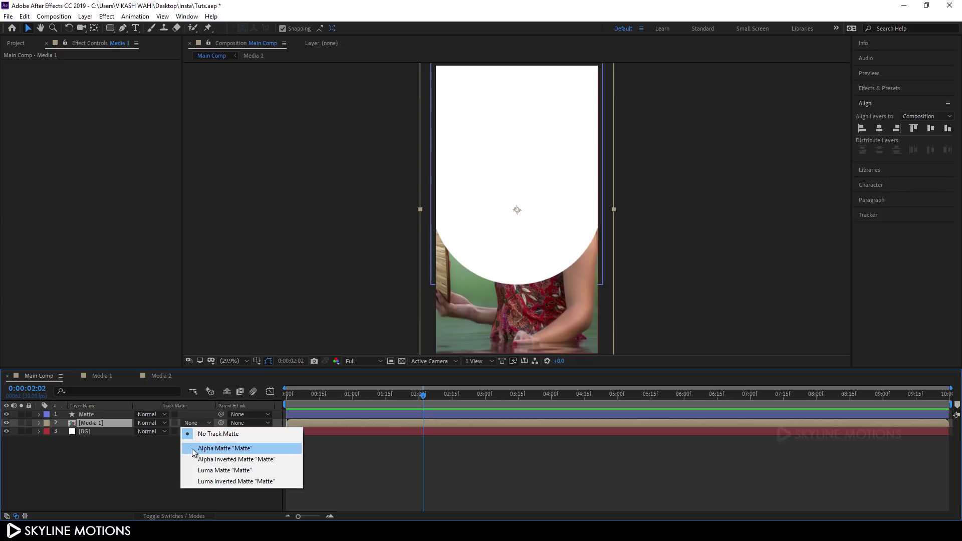
left_click(208, 449)
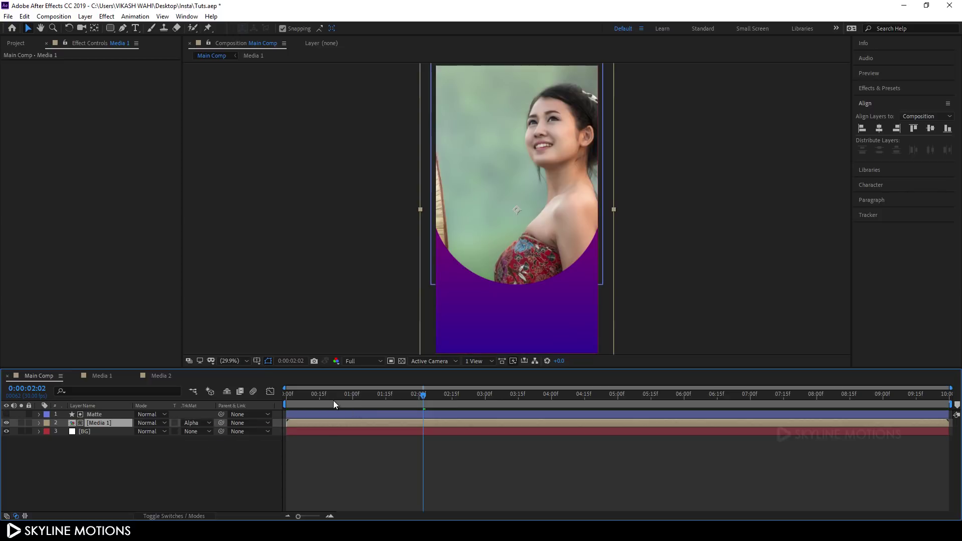
left_click_drag(335, 405, 389, 419)
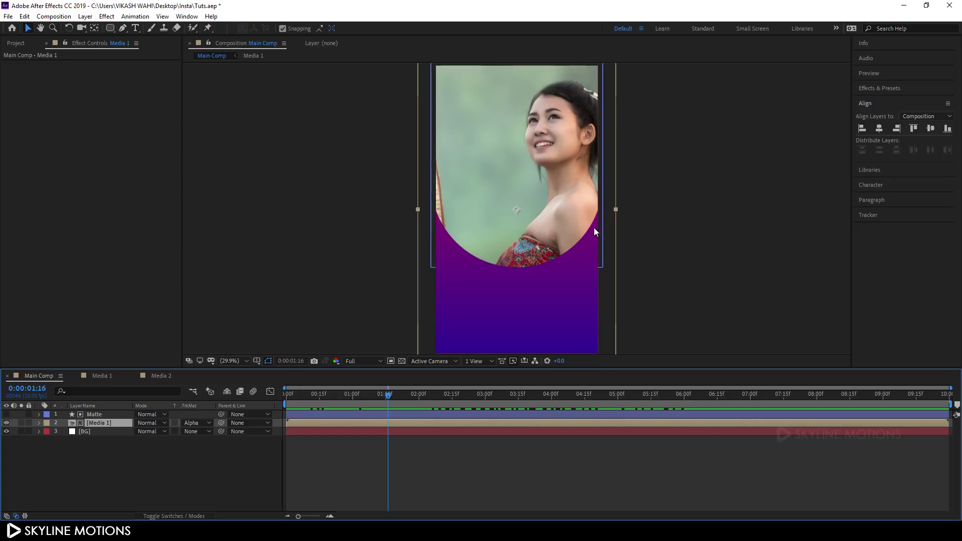
- Duplicate the Matte layer and make the Matte 2 copy visible
left_click(107, 417)
key("ctrl+d")
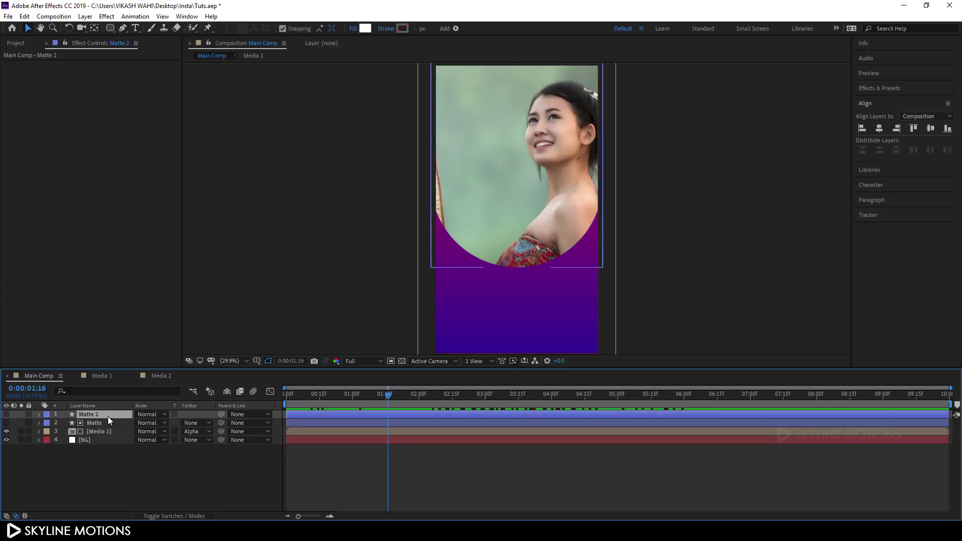
left_click(7, 414)
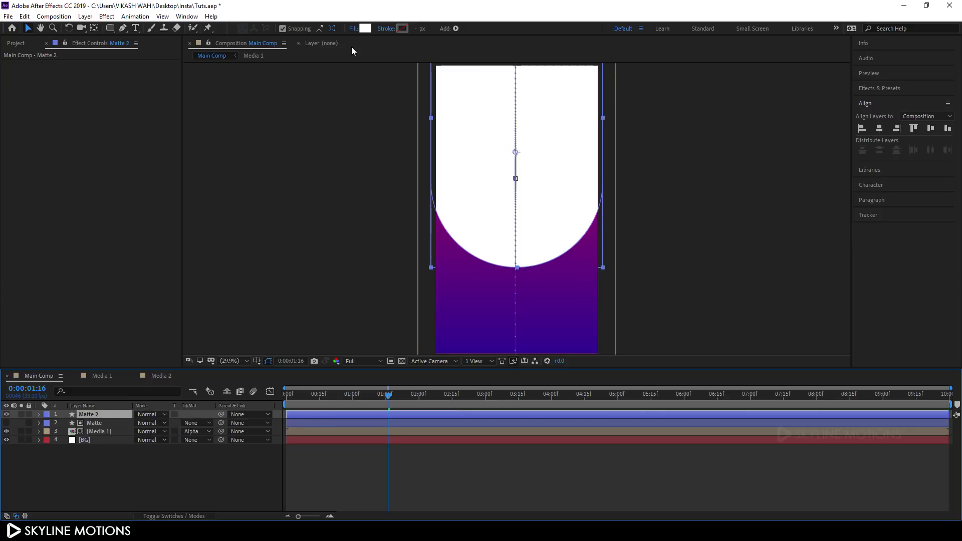
- Give Matte 2 no fill and a solid white (FFFFFF) stroke, then deselect it
left_click(354, 29)
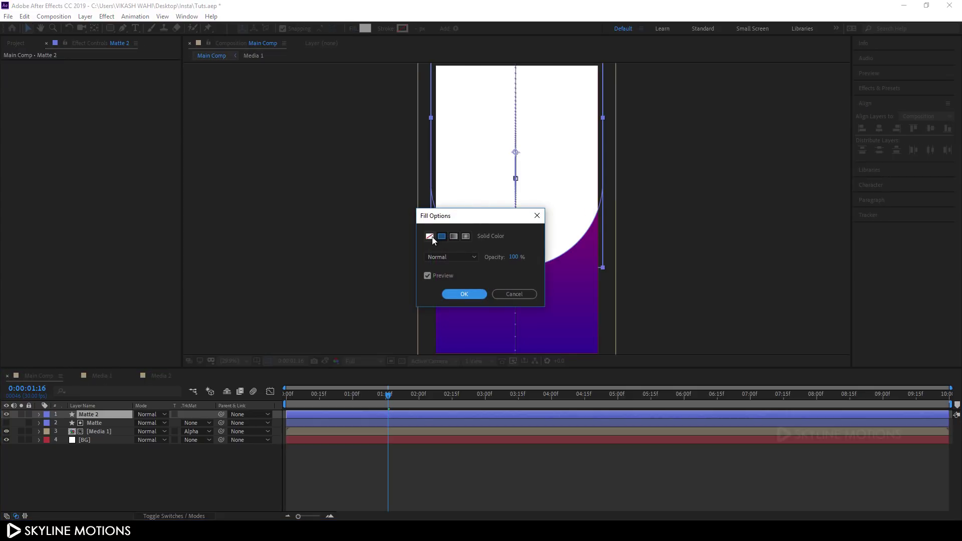
left_click(430, 236)
left_click(452, 293)
left_click(386, 29)
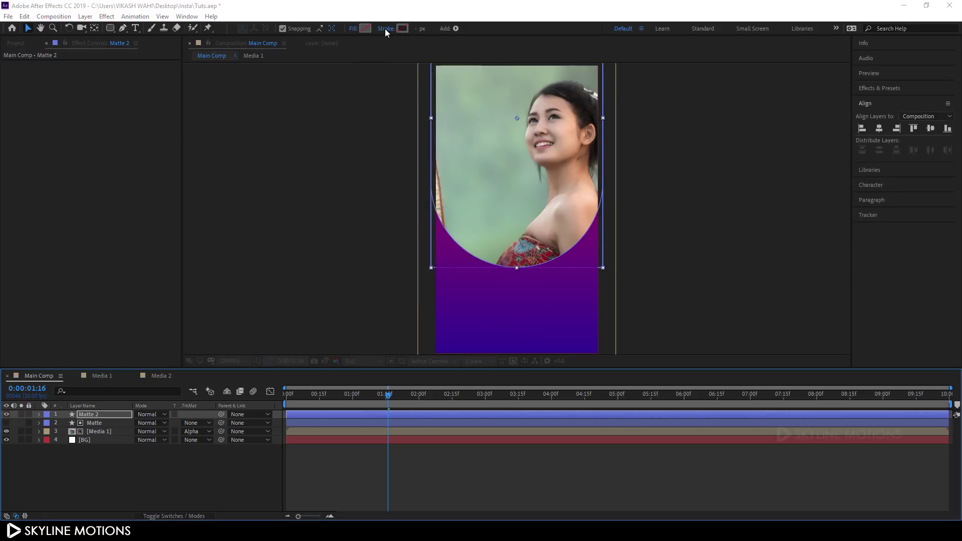
left_click(441, 237)
left_click(459, 292)
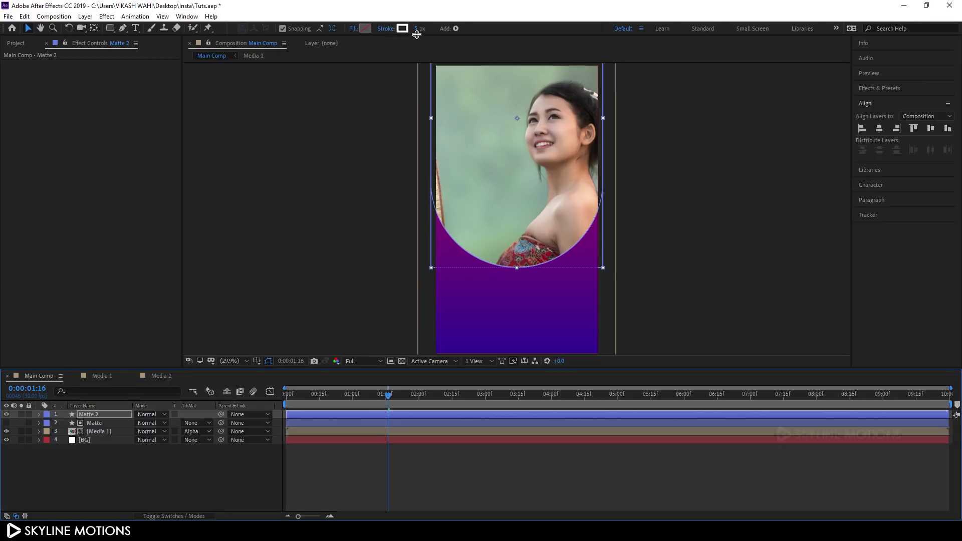
left_click(402, 28)
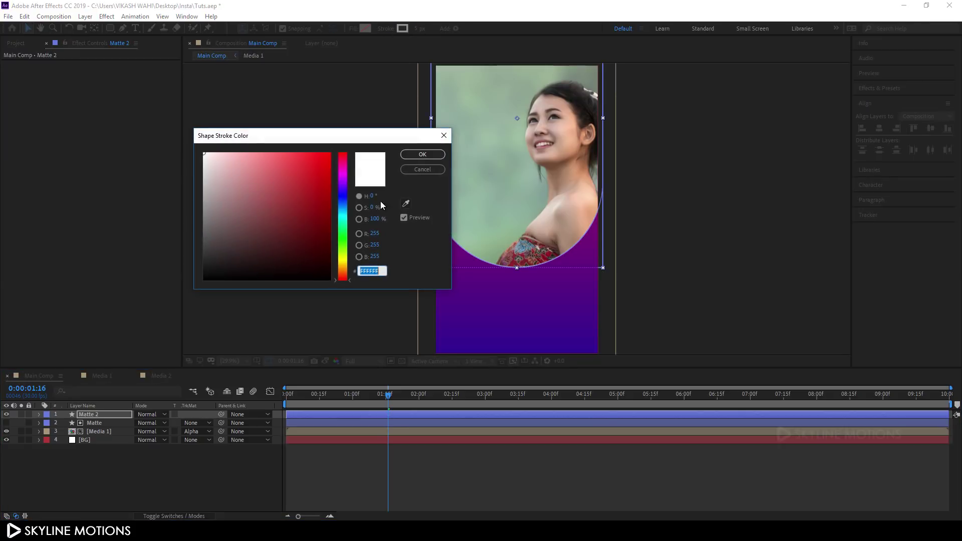
left_click(444, 135)
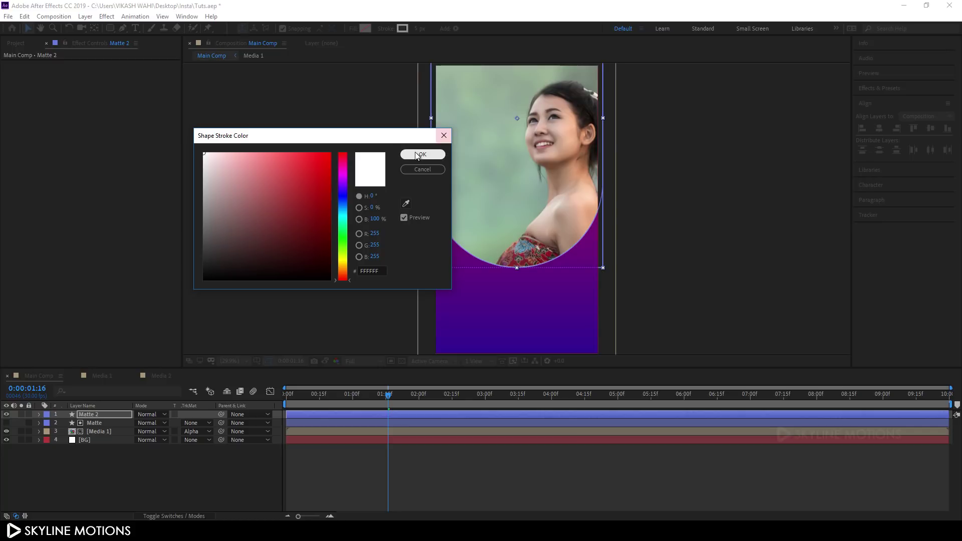
left_click(249, 476)
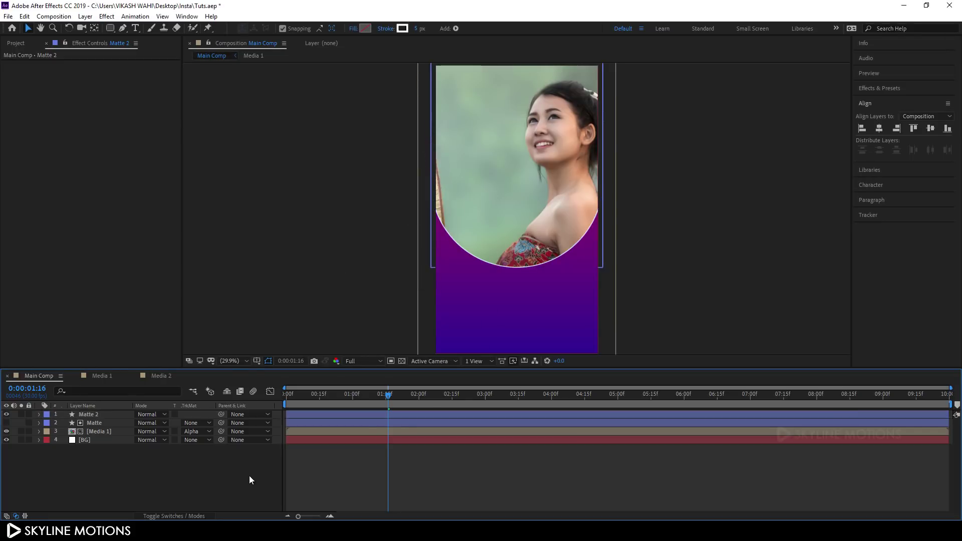
key("/")
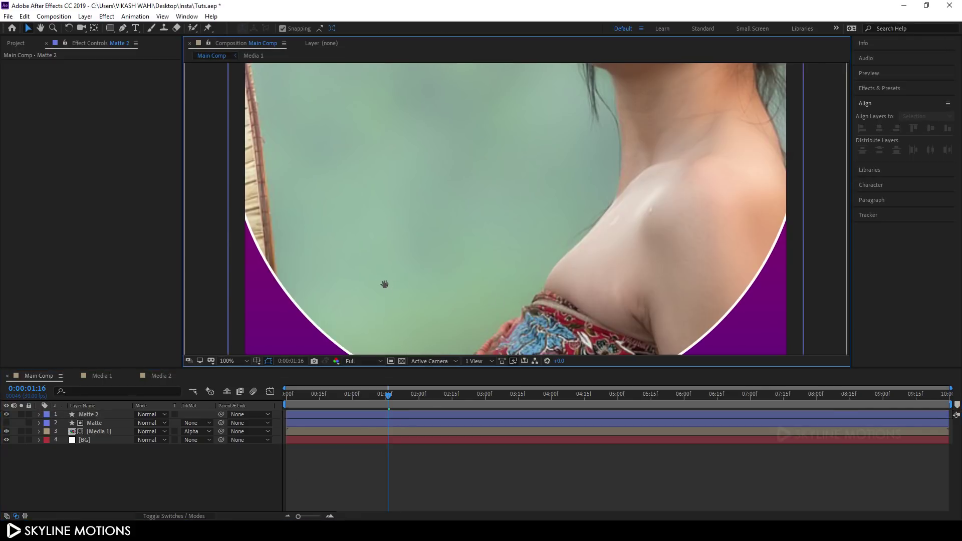
scroll(401, 282, "down", 3)
key("comma")
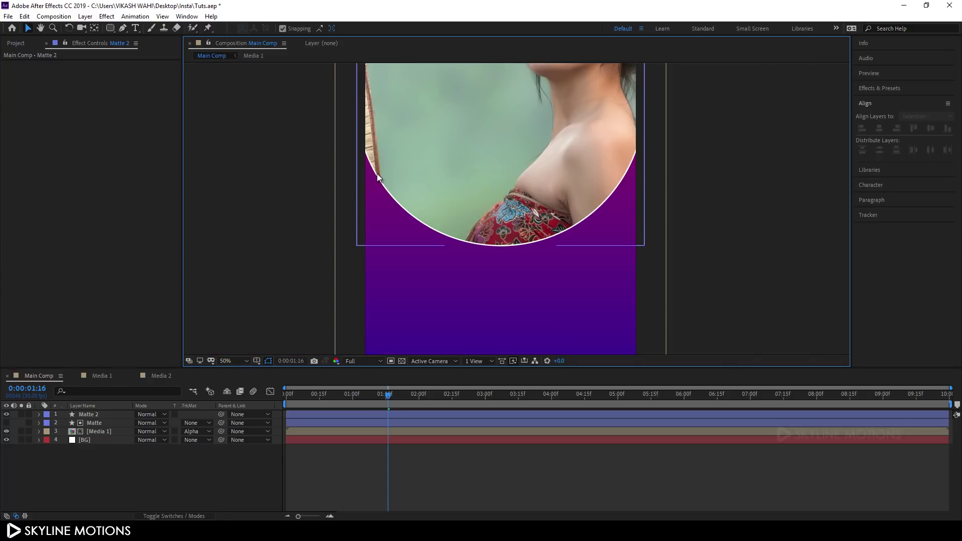
left_click(409, 394)
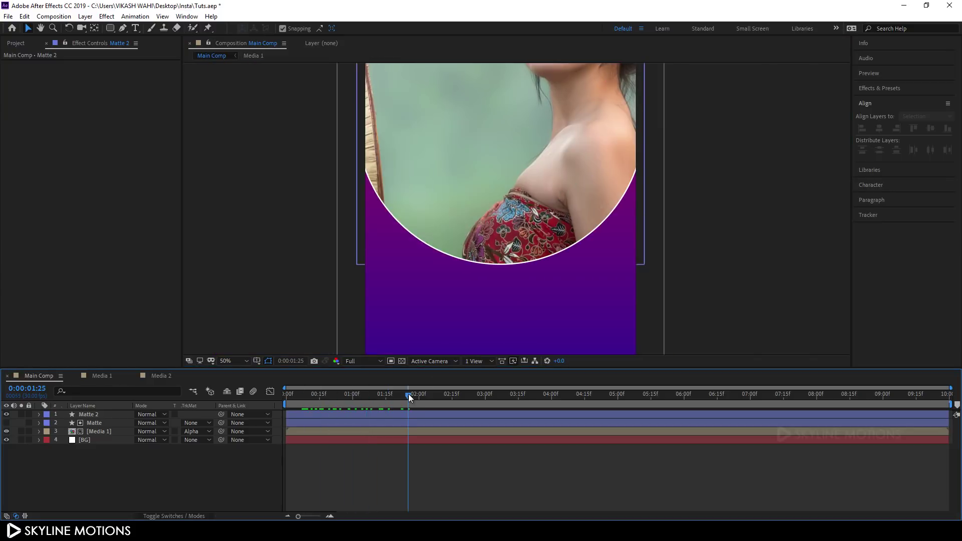
key("comma")
left_click_drag(243, 302, 238, 328)
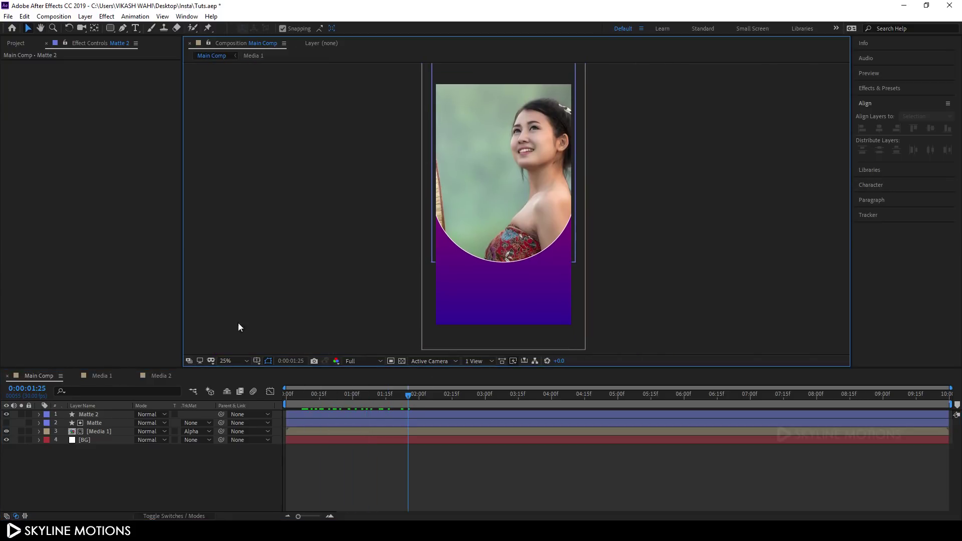
left_click(230, 359)
left_click(248, 185)
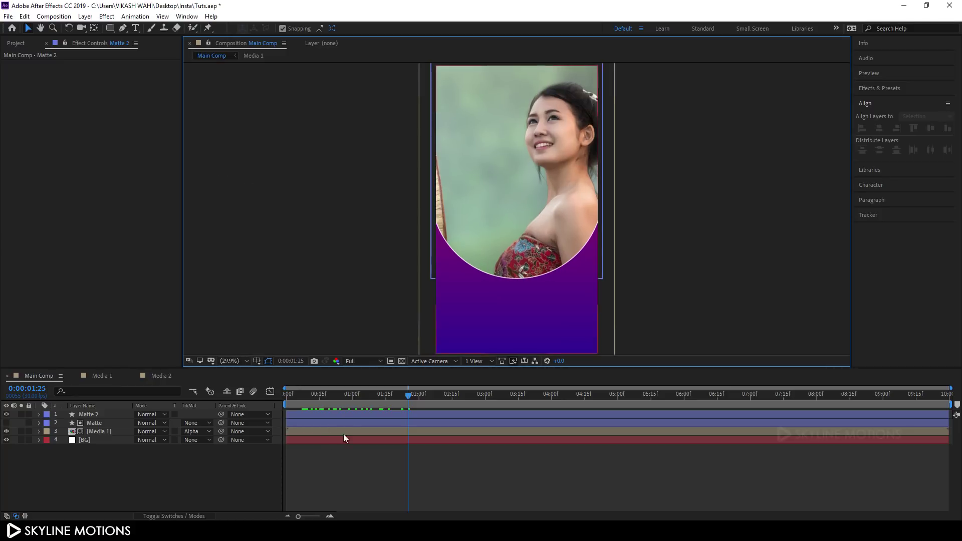
left_click_drag(348, 394, 377, 397)
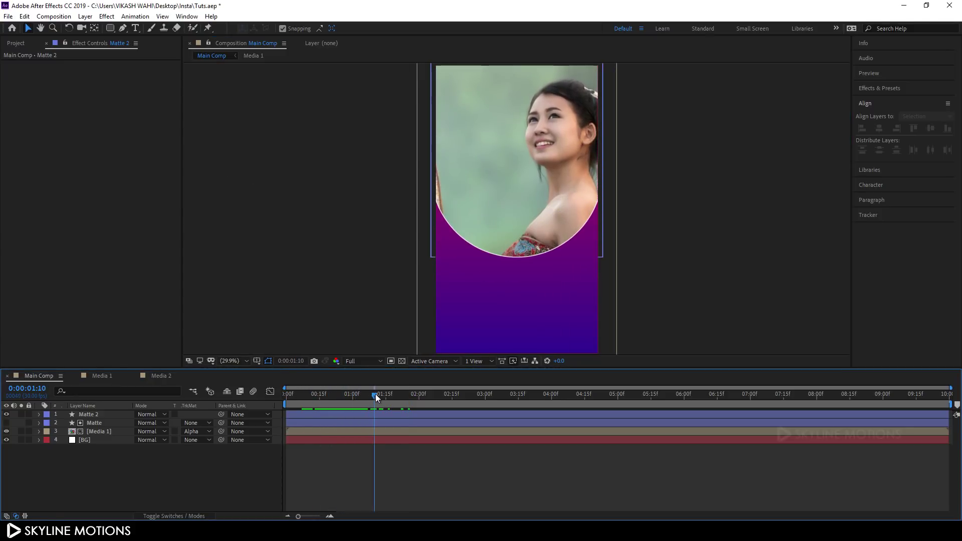
- Label Media 1, Matte and Matte 2 Brown and preview the animation
left_click(101, 432)
left_click(99, 415, "shift")
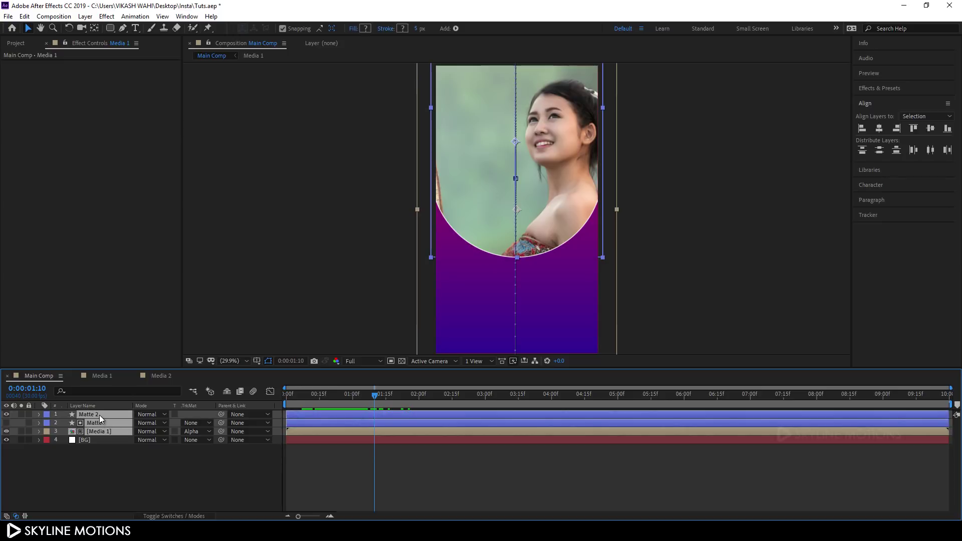
left_click(46, 414)
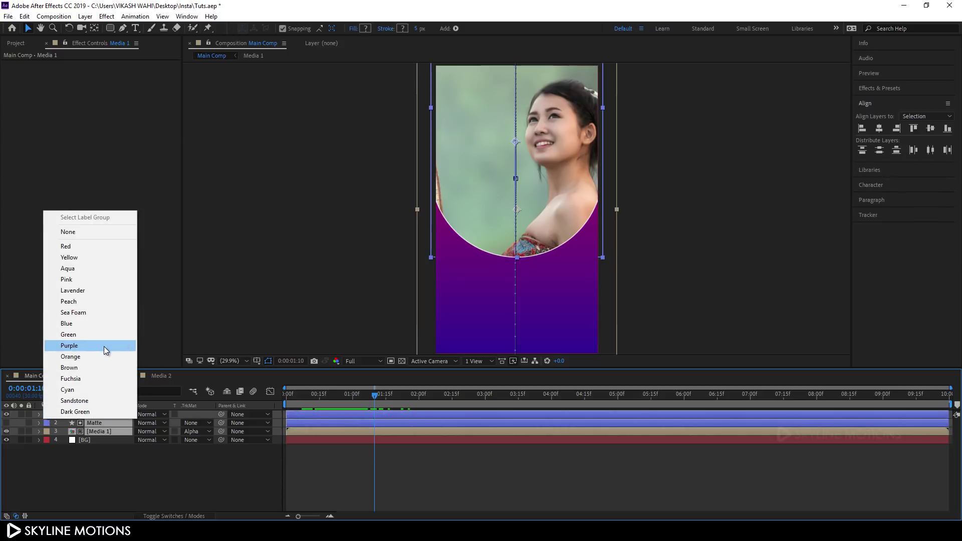
left_click(84, 366)
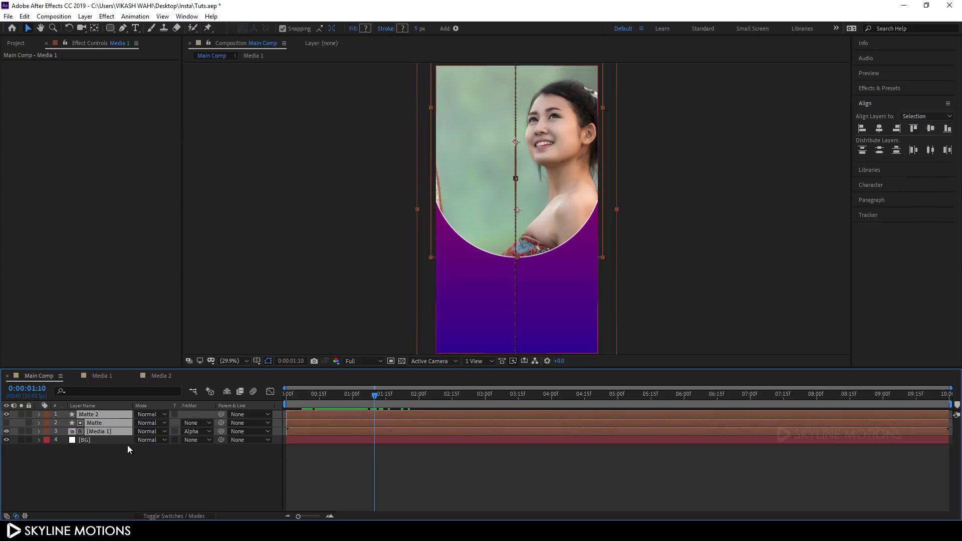
left_click_drag(365, 395, 389, 393)
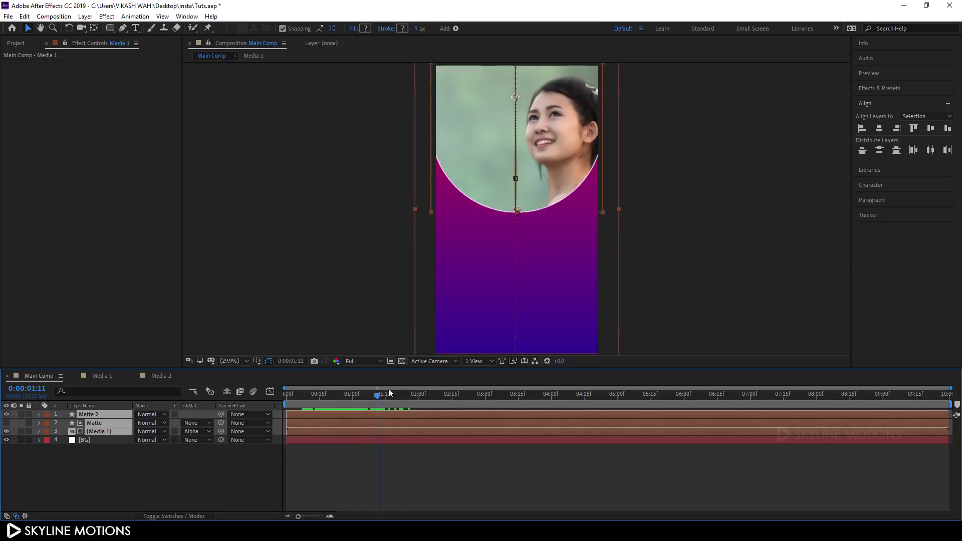
key("space")
- Duplicate the three layers, move the copies to the top, and label them Purple
key("ctrl+d")
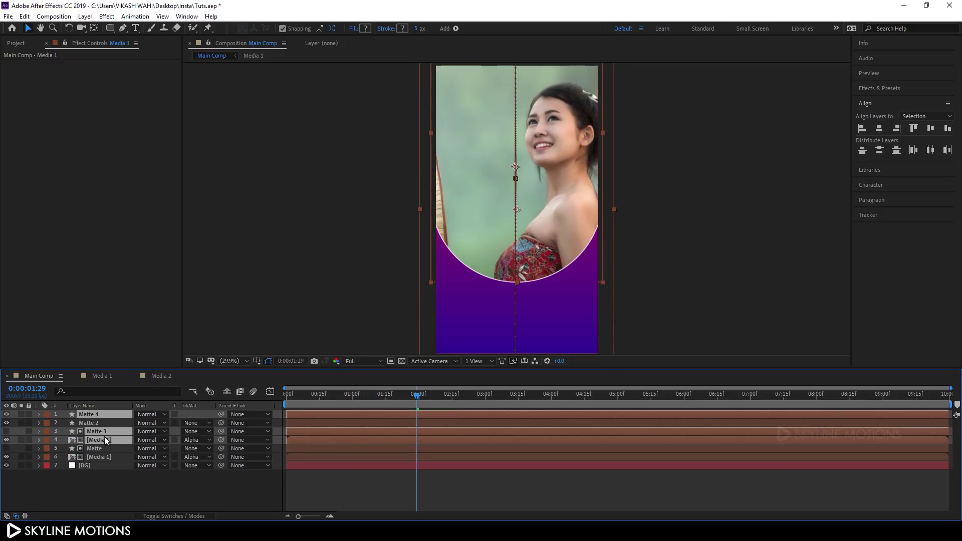
left_click_drag(101, 440, 96, 423)
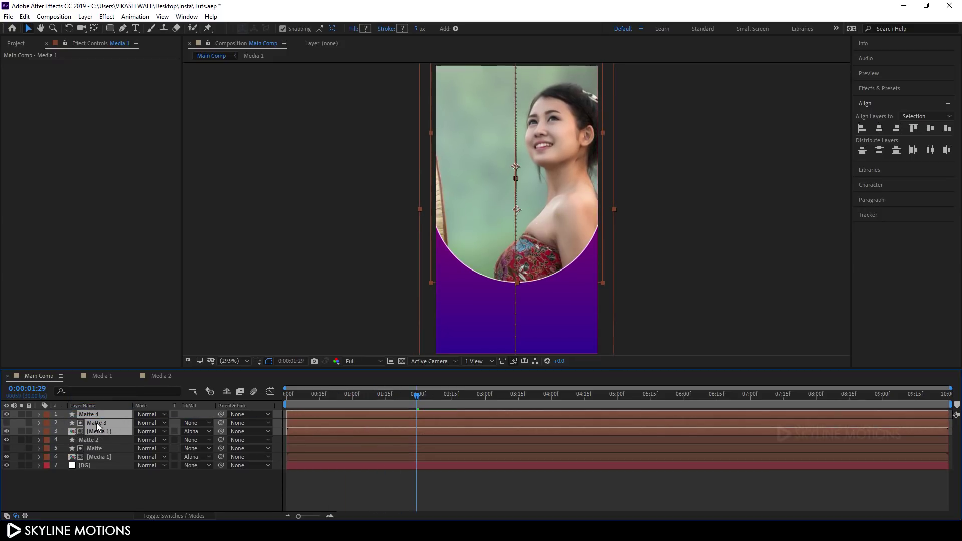
left_click(46, 415)
left_click(87, 346)
left_click_drag(377, 399, 521, 403)
left_click_drag(434, 409, 381, 409)
left_click(104, 422)
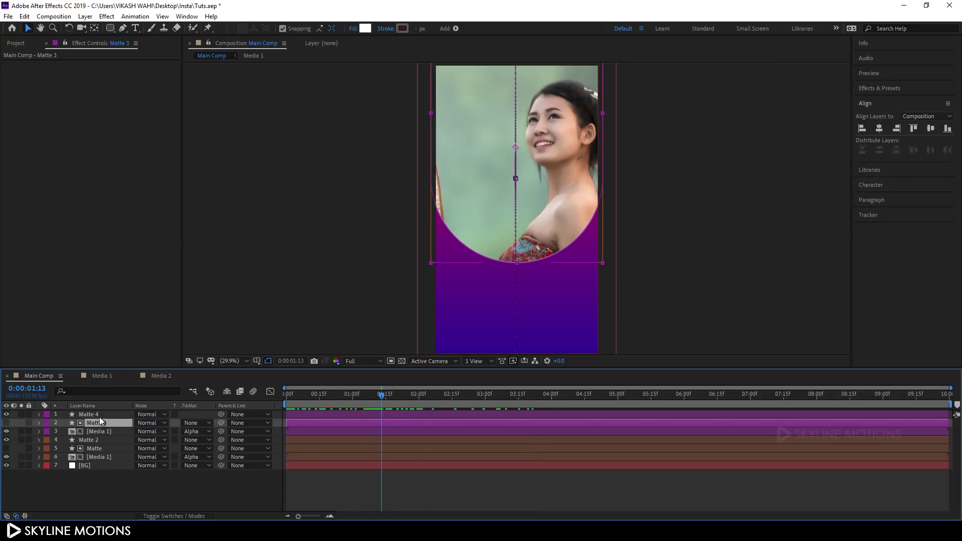
- Show Position for Matte 4 and Matte 3 and set Y to 600 at 0:00:03:00
left_click(99, 417, "shift")
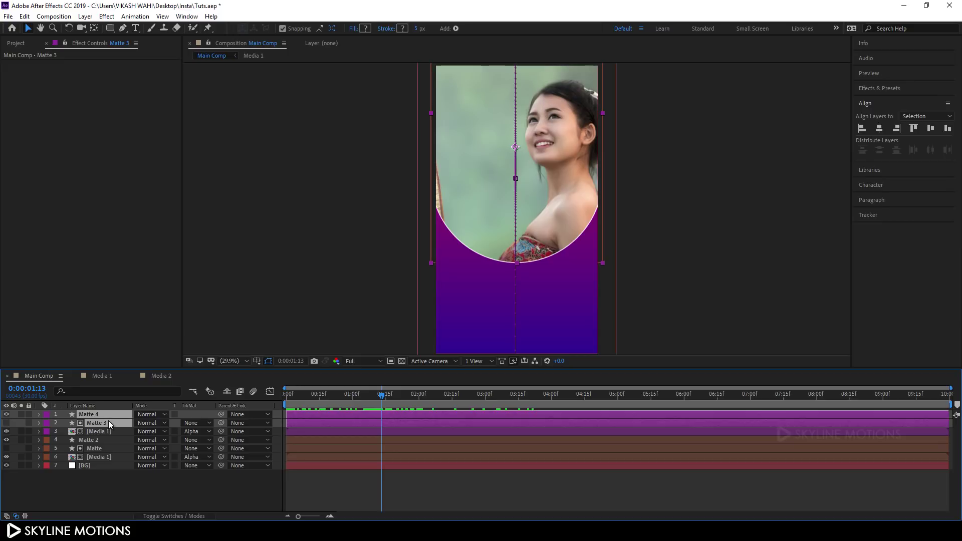
key("p")
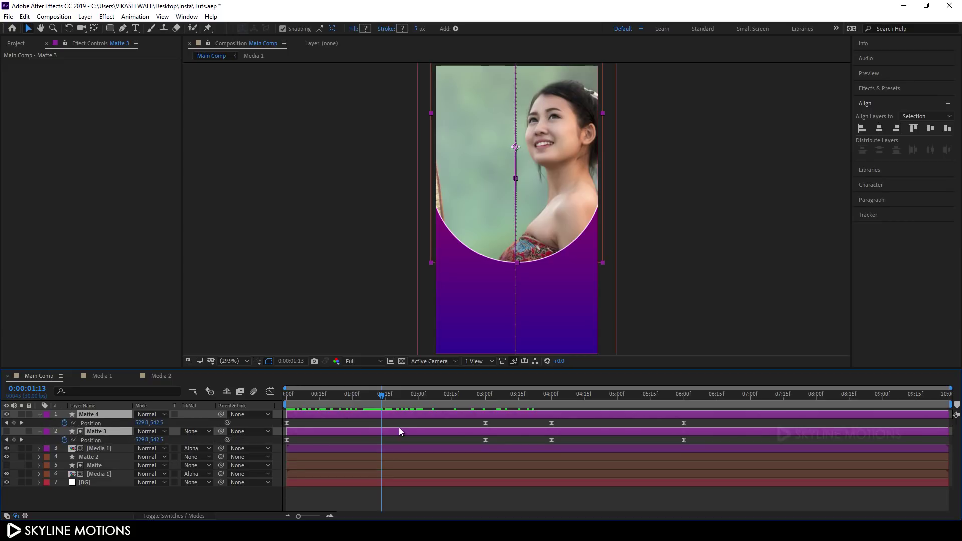
left_click_drag(384, 398, 488, 463)
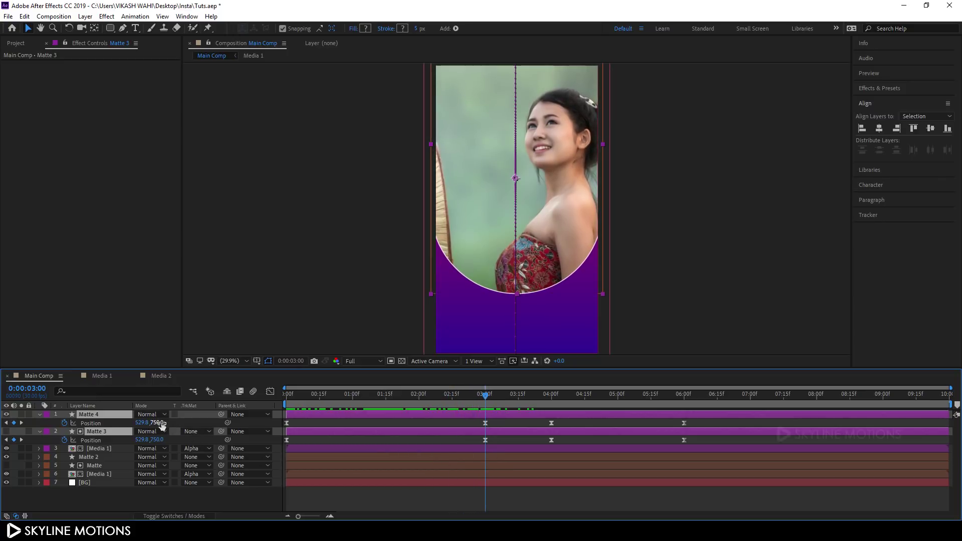
mouse_move(162, 427)
left_mouse_down()
mouse_move(88, 420)
mouse_move(148, 424)
left_mouse_up()
left_click(154, 423)
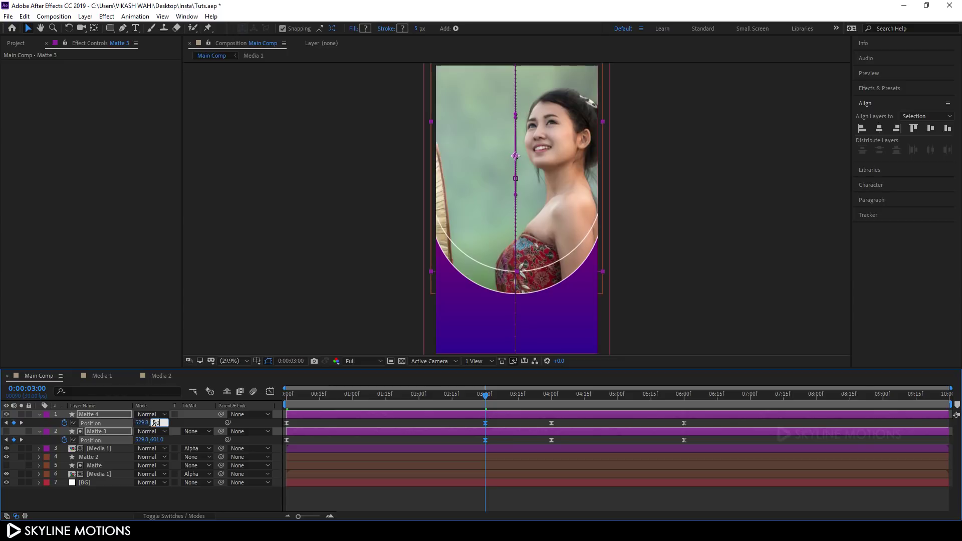
key("Return")
- Set Position Y to 600 at 0:00:04:00, preview the wipe from the start, and collapse Matte 4
left_click_drag(492, 398, 552, 429)
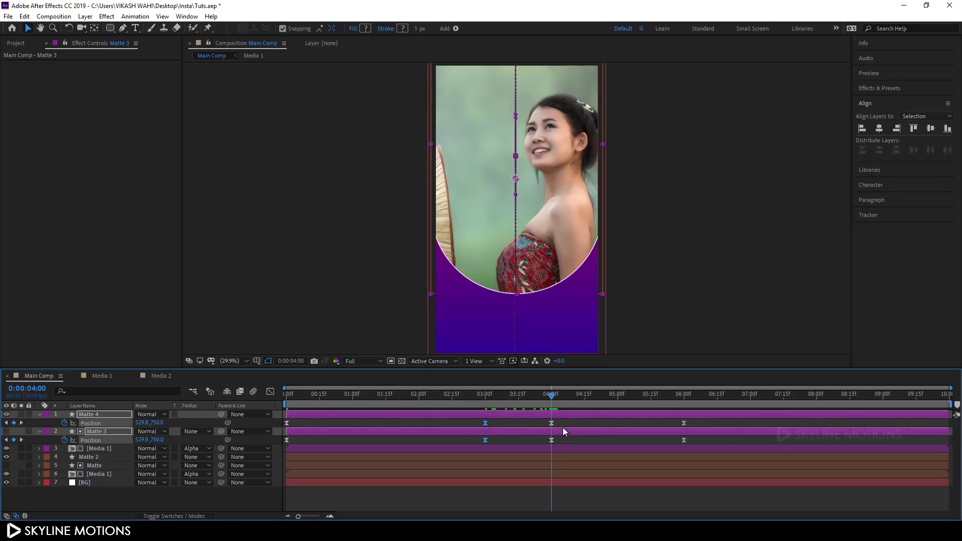
left_click(156, 423)
type("600")
key("Return")
key("Home")
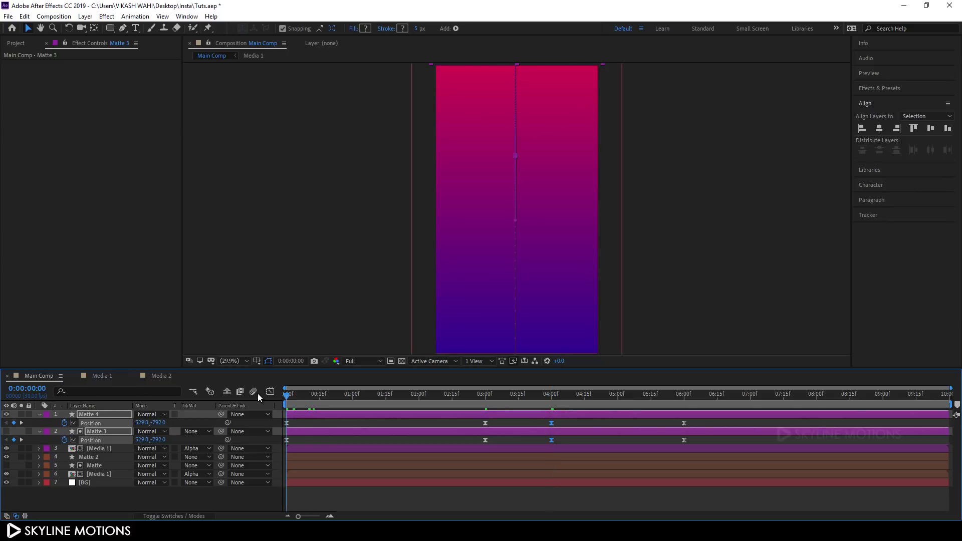
key("space")
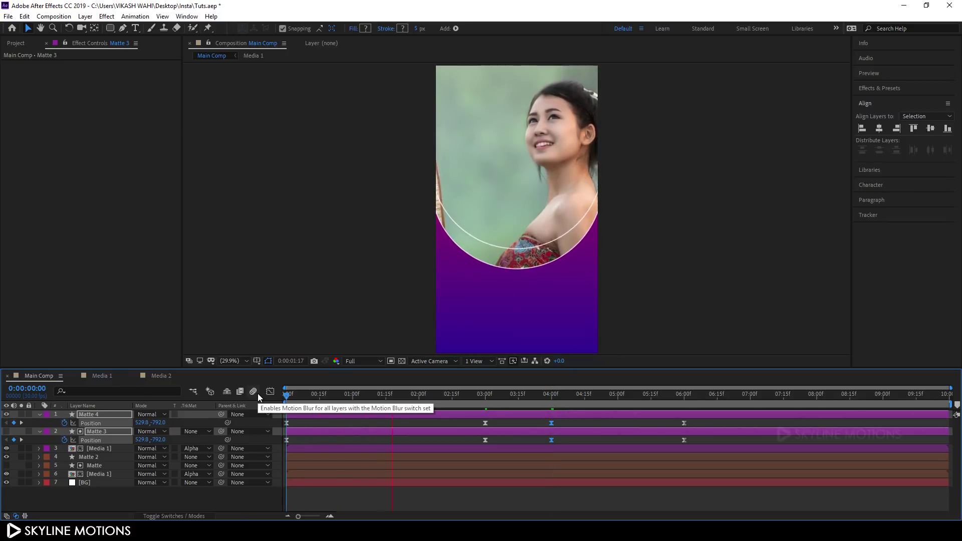
key("space")
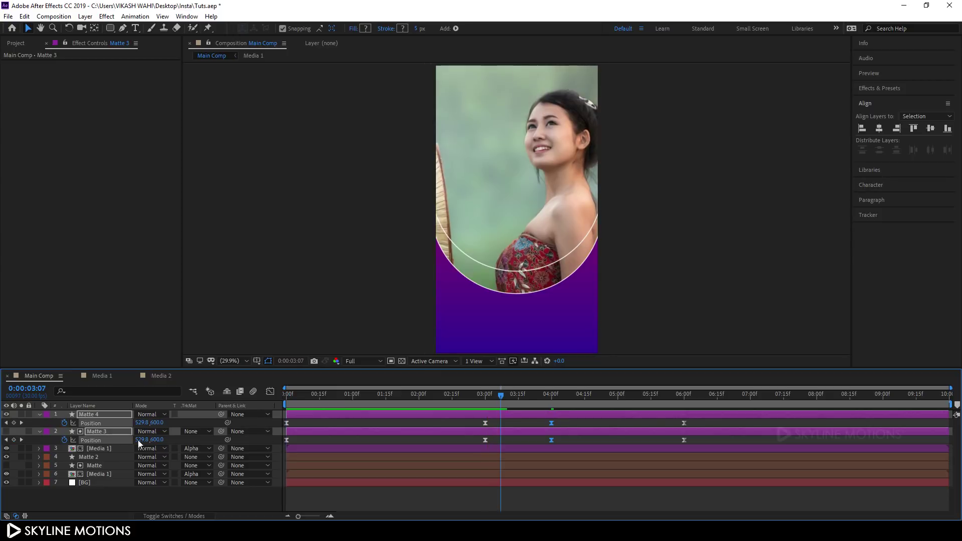
left_click(40, 415)
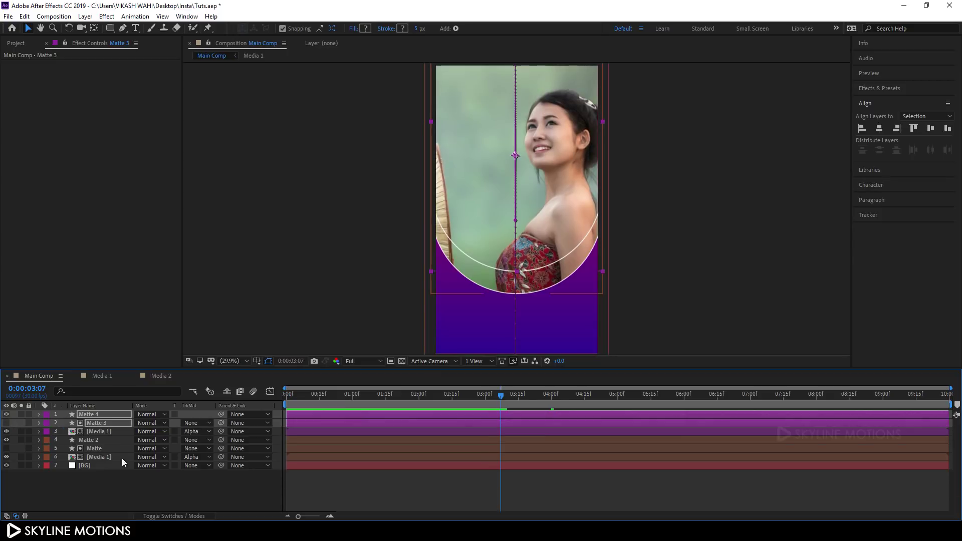
- Preview the purple duplicate set's matte reveal, then select the lower Media 1 layer for effects
left_click(97, 431)
left_click(101, 415, "shift")
left_click_drag(318, 397, 279, 395)
key("space")
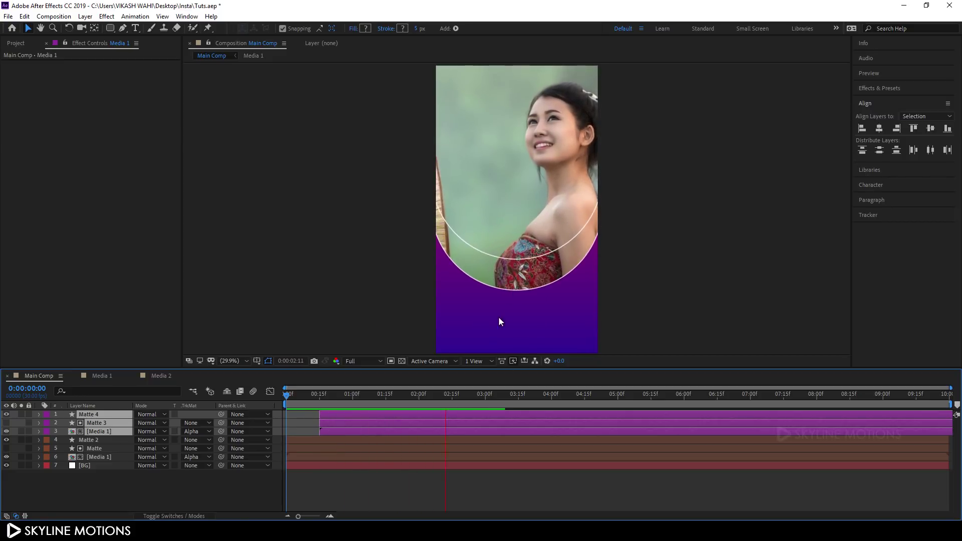
left_click(252, 488)
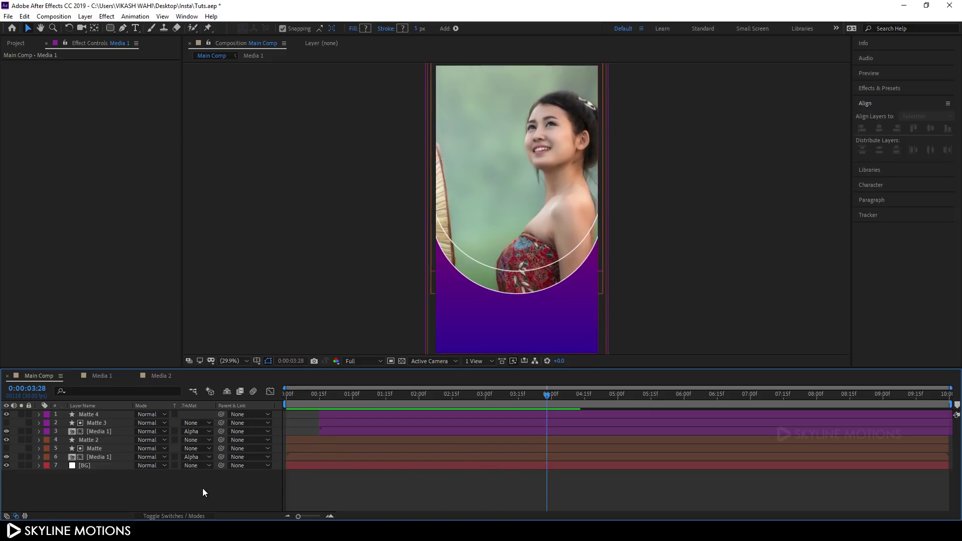
left_click(105, 458)
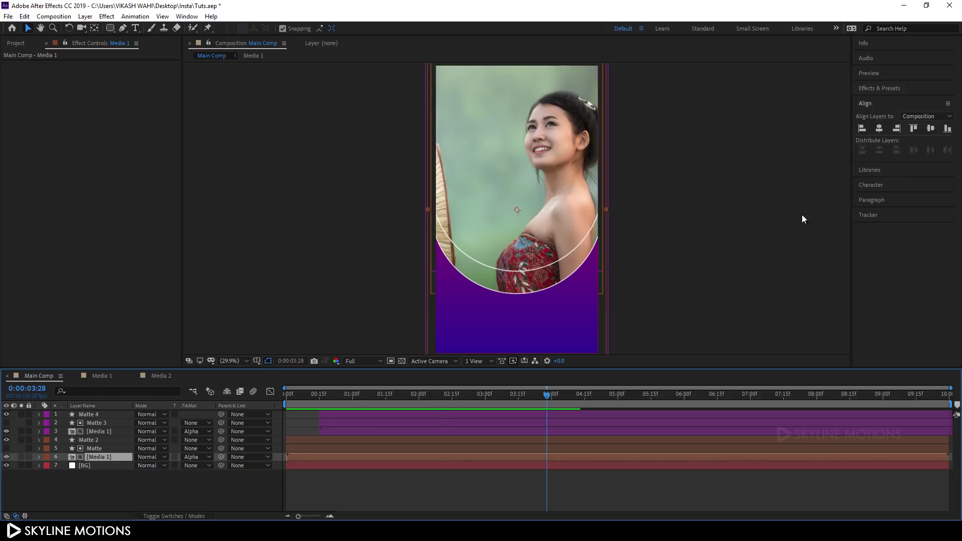
left_click(877, 89)
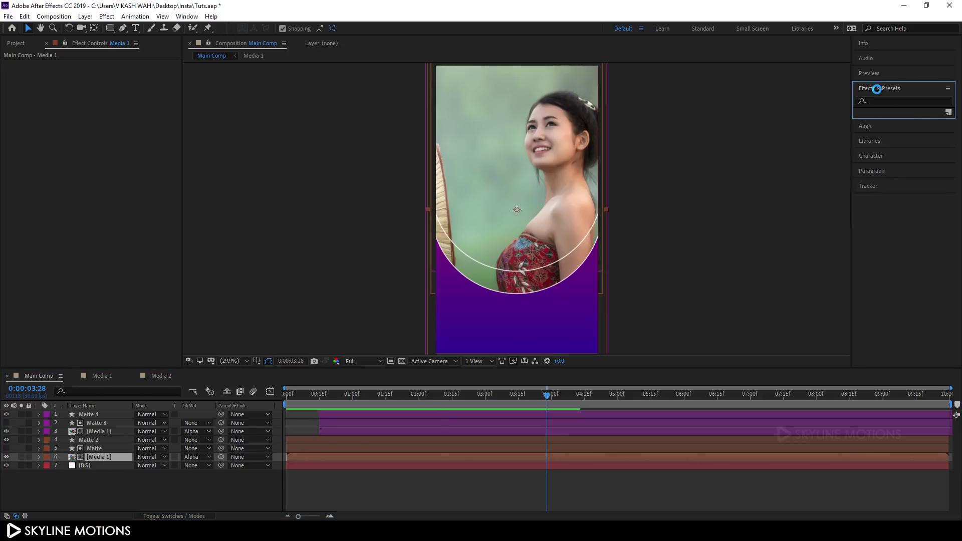
- Search for Tint and apply it to the lower Media 1 layer
left_click(888, 101)
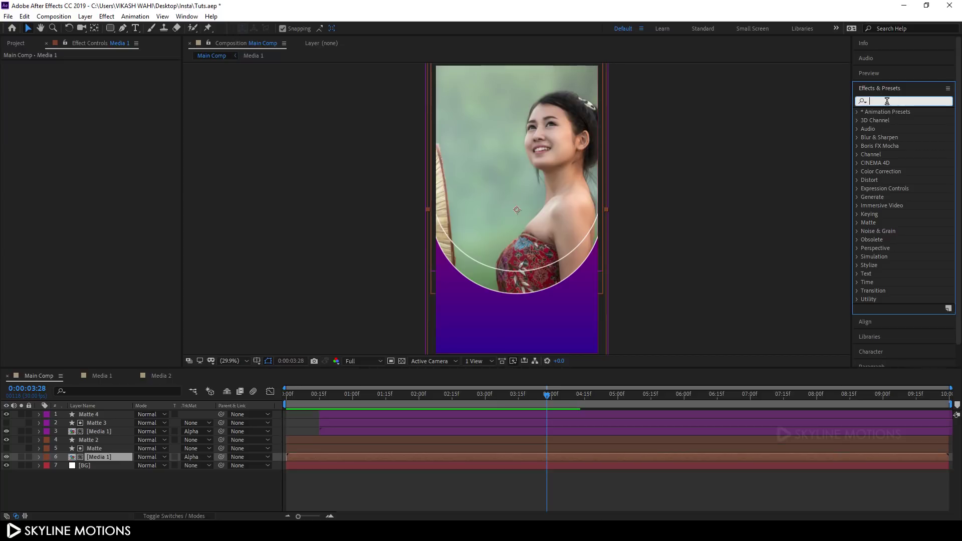
type("tint")
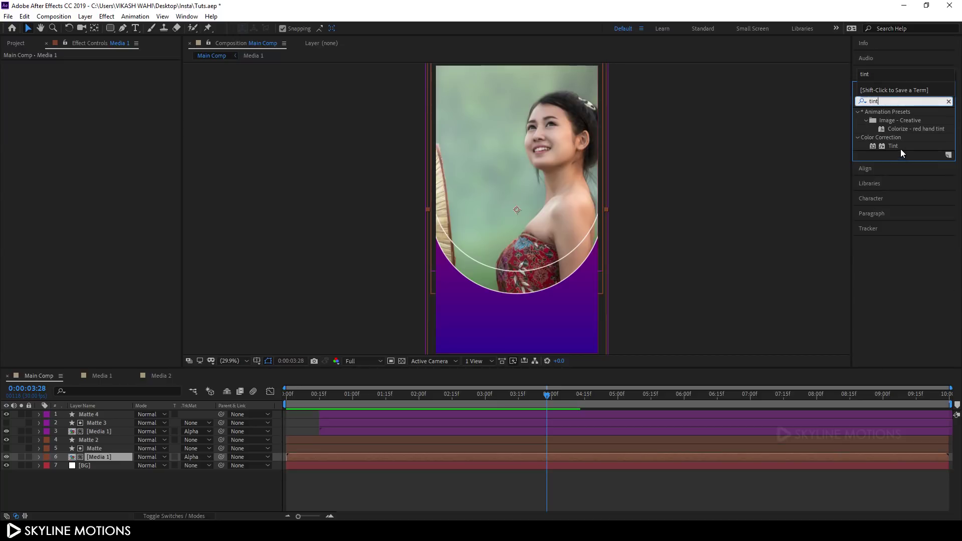
left_click(897, 148)
left_click_drag(896, 144, 104, 455)
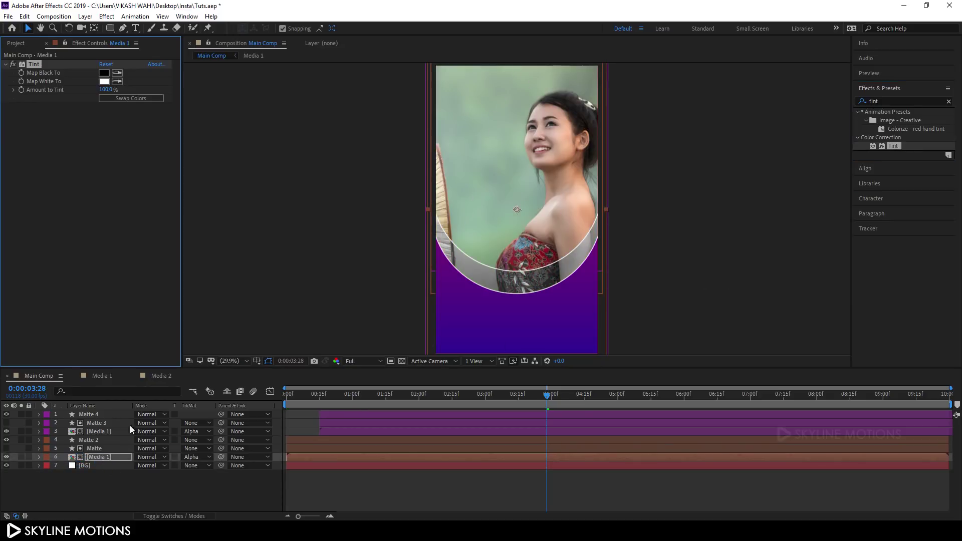
left_click_drag(405, 394, 341, 399)
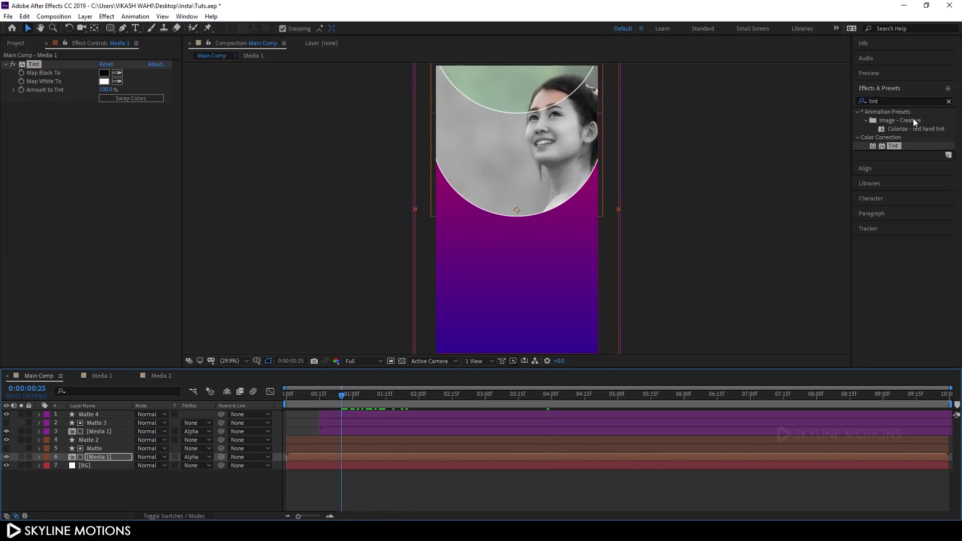
left_click(949, 102)
- Apply Curves to Media 1 and raise the Blue channel curve for a lavender tone
left_click(921, 100)
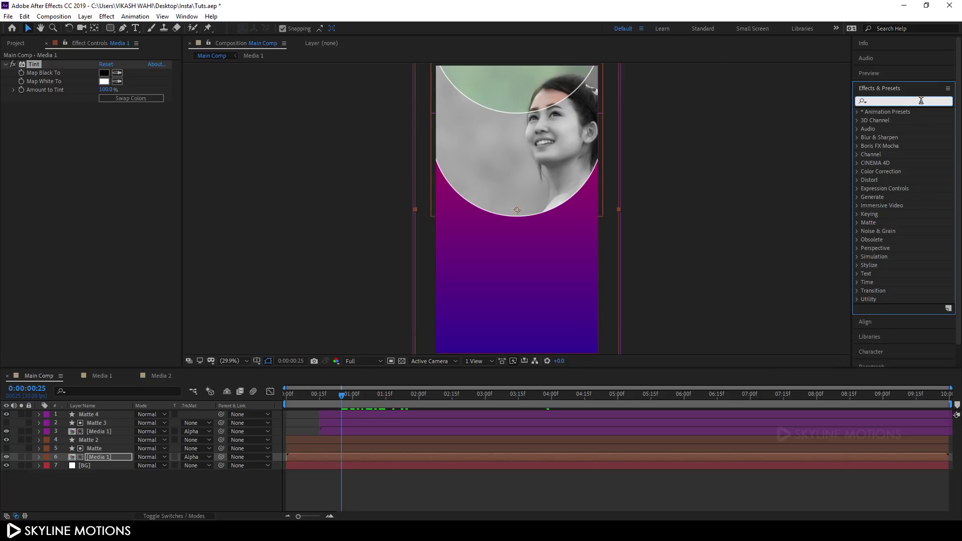
type("curve")
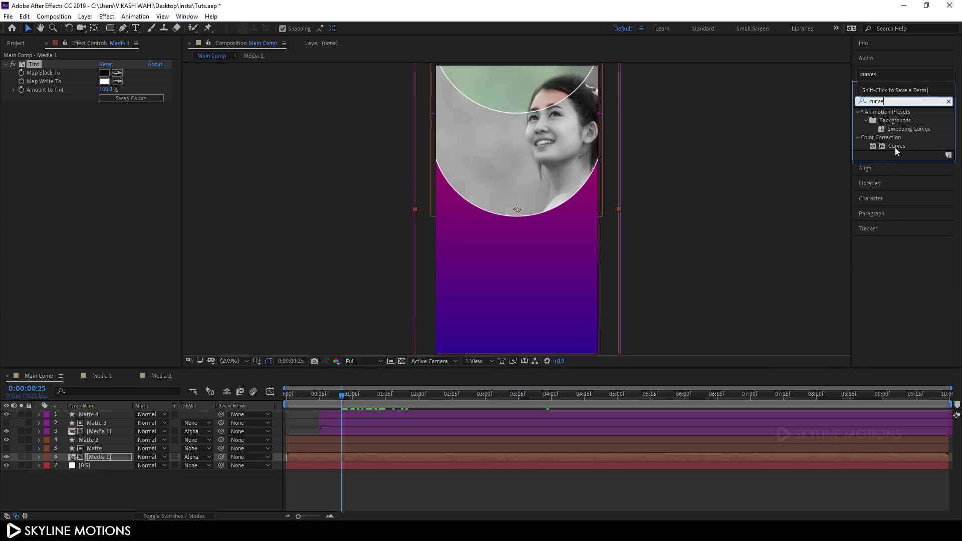
left_click_drag(896, 146, 99, 172)
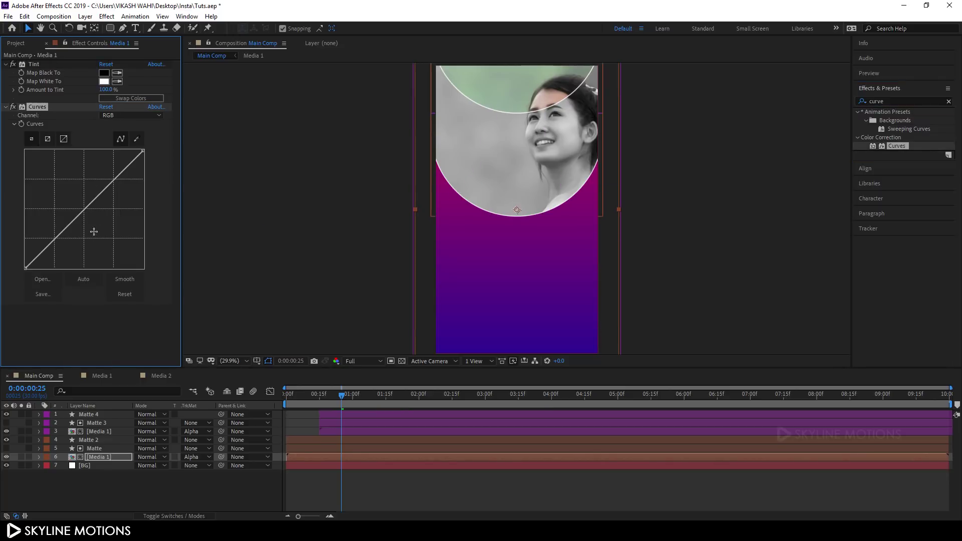
left_click(131, 115)
left_click(127, 157)
left_click_drag(87, 208, 75, 191)
left_click(6, 106)
left_click(47, 170)
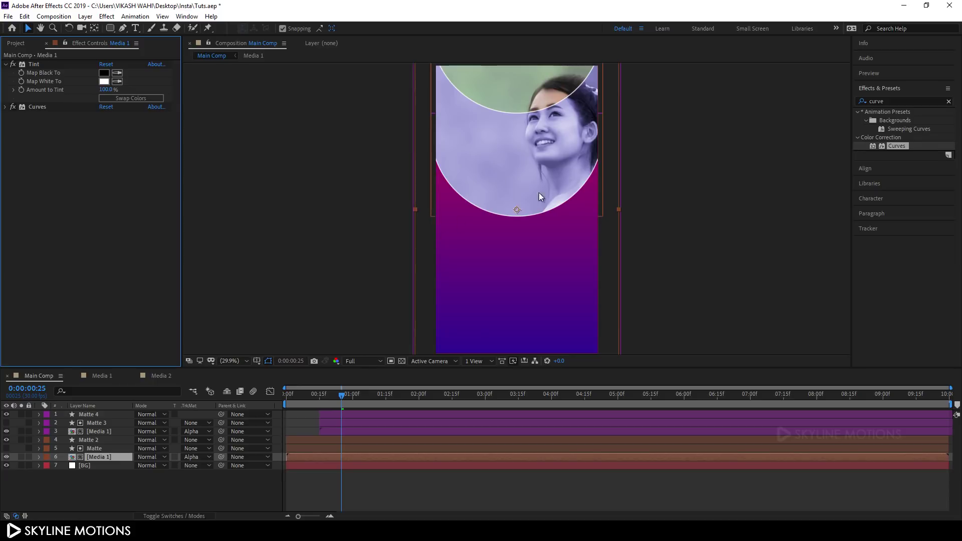
left_click(949, 101)
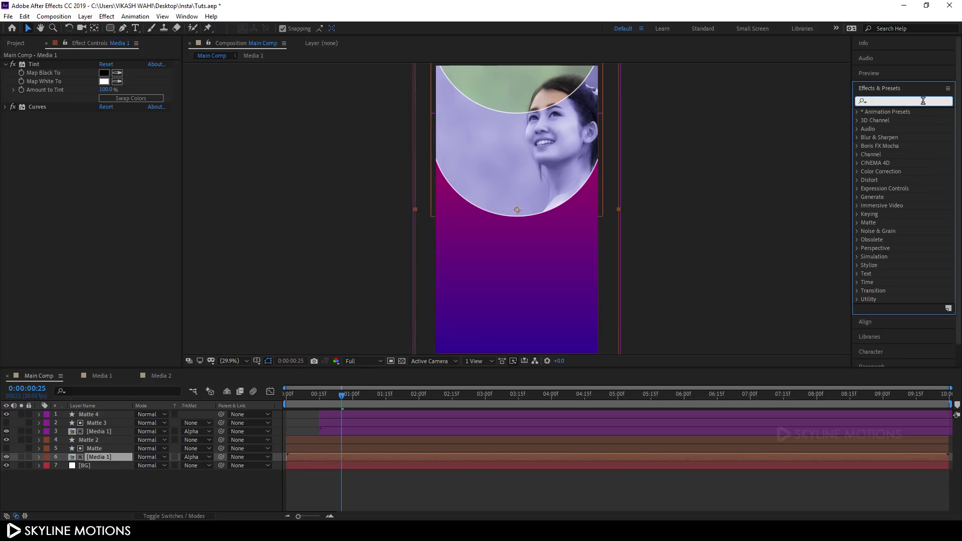
- Apply Directional Blur to the lower Media 1 layer with Blur Length 10
type("direc")
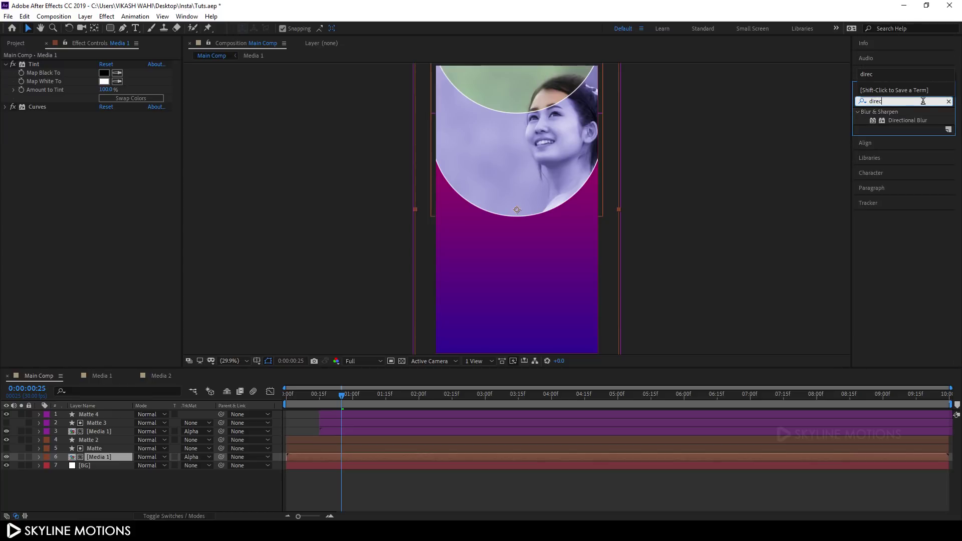
type("t")
left_click(911, 121)
left_click_drag(912, 122, 93, 205)
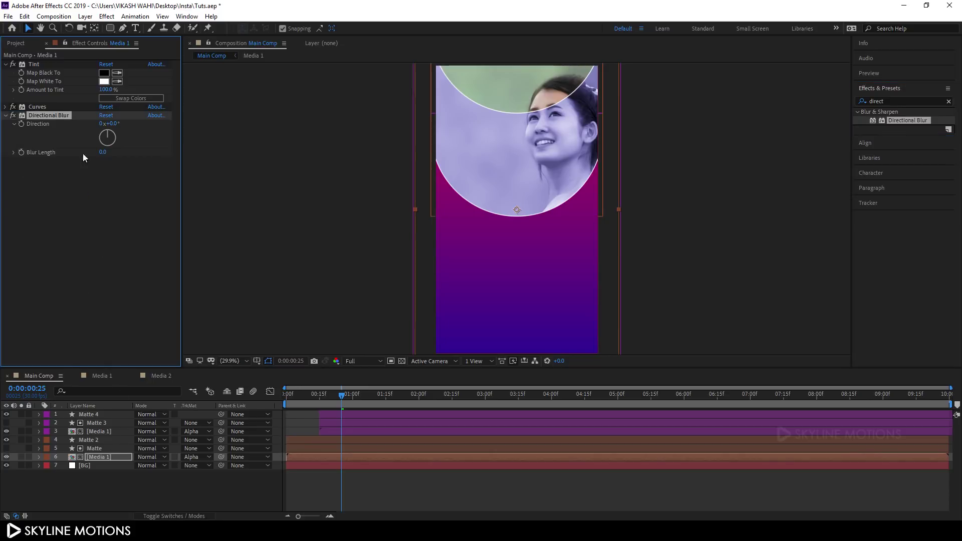
left_click(103, 152)
type("10")
key("Return")
- Set the preview resolution to Auto and preview the blurred slide from the start
left_click(284, 392)
key("space")
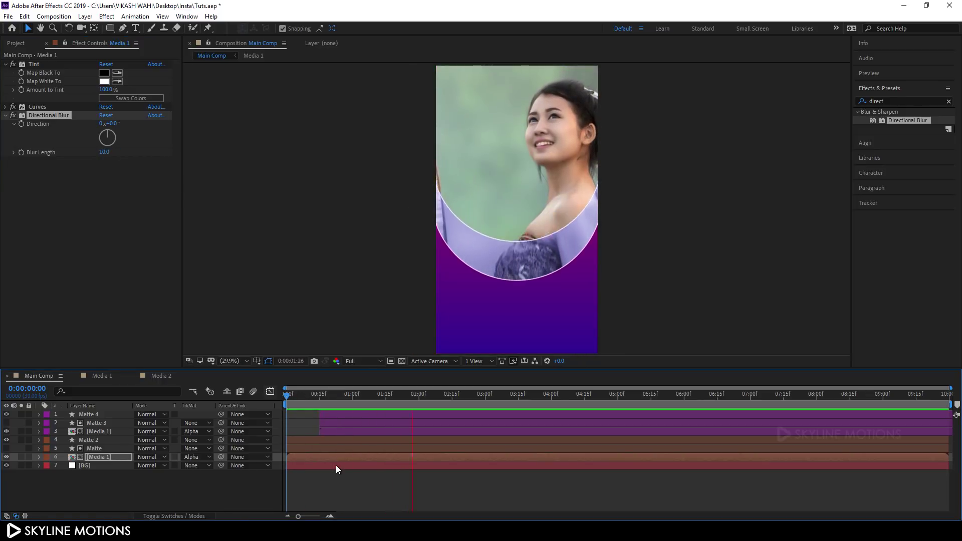
left_click(358, 361)
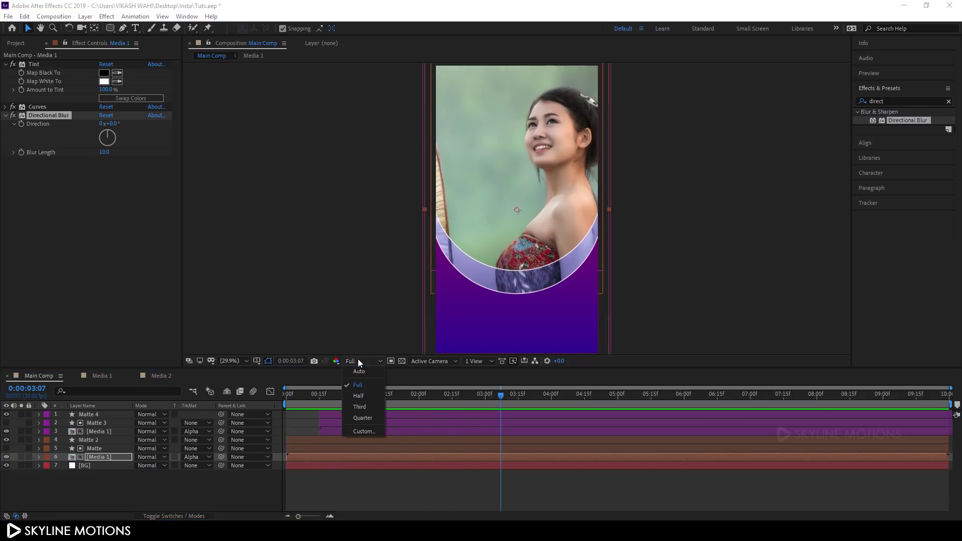
left_click(359, 372)
left_click_drag(351, 395, 253, 380)
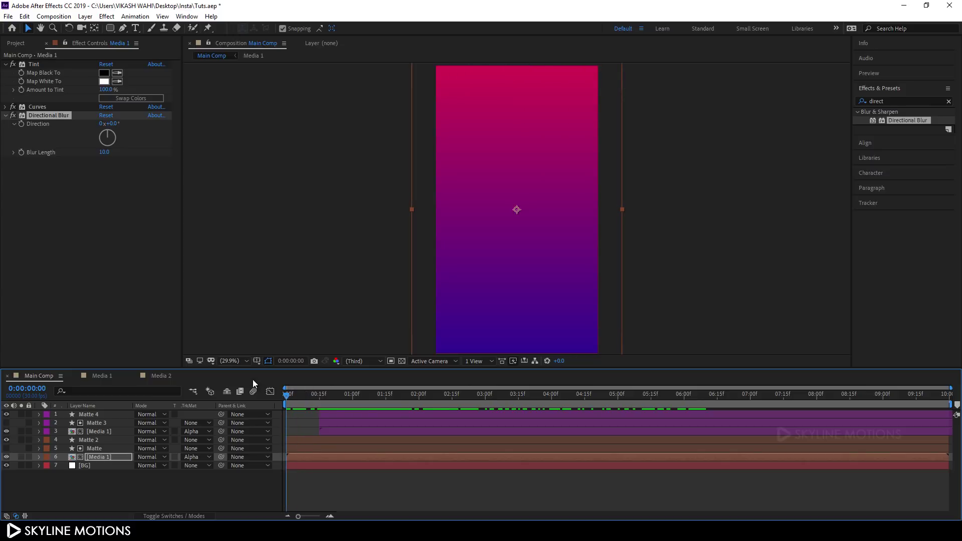
key("space")
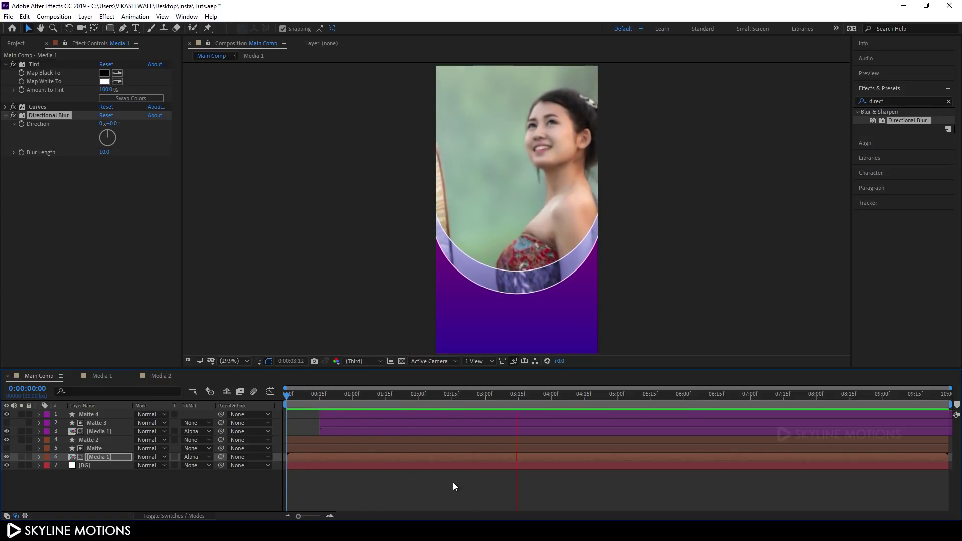
key("space")
left_click(176, 488)
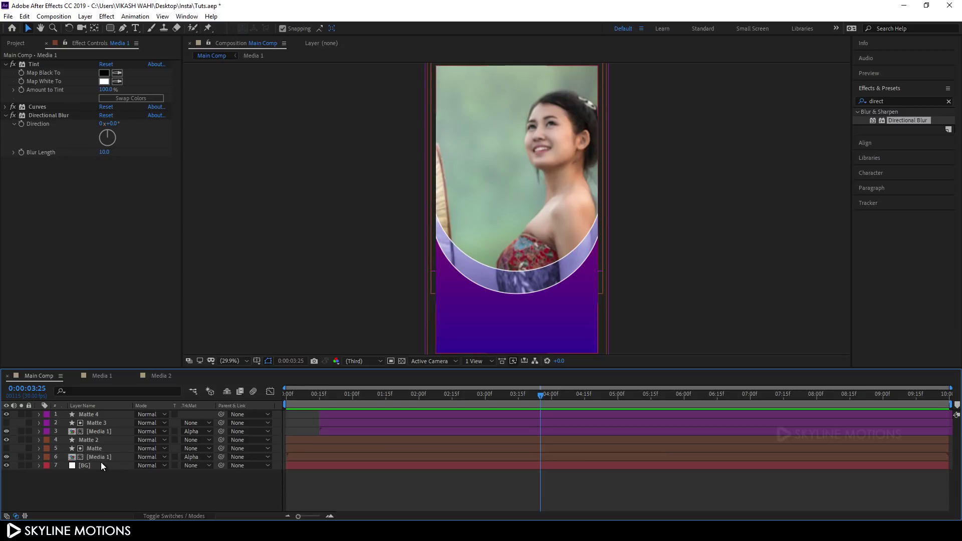
- Pre-compose the six matte and Media 1 layers into 'Slide 1', then scrub to check it
left_click(101, 458)
left_click(99, 416, "shift")
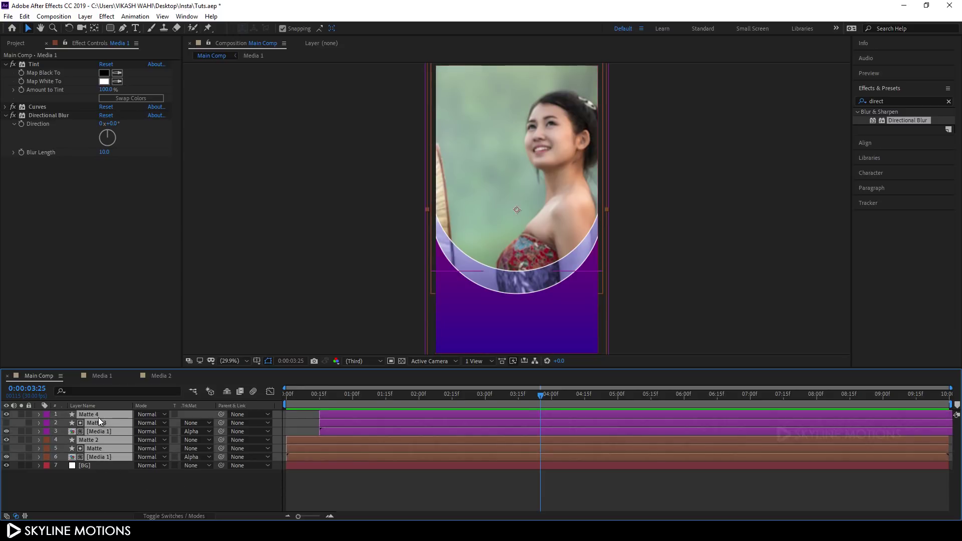
right_click(103, 450)
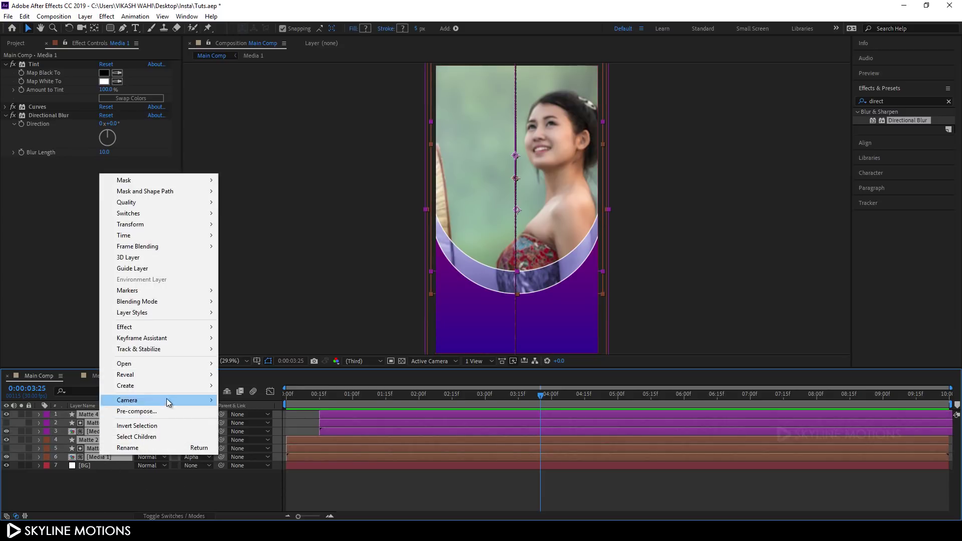
left_click(145, 412)
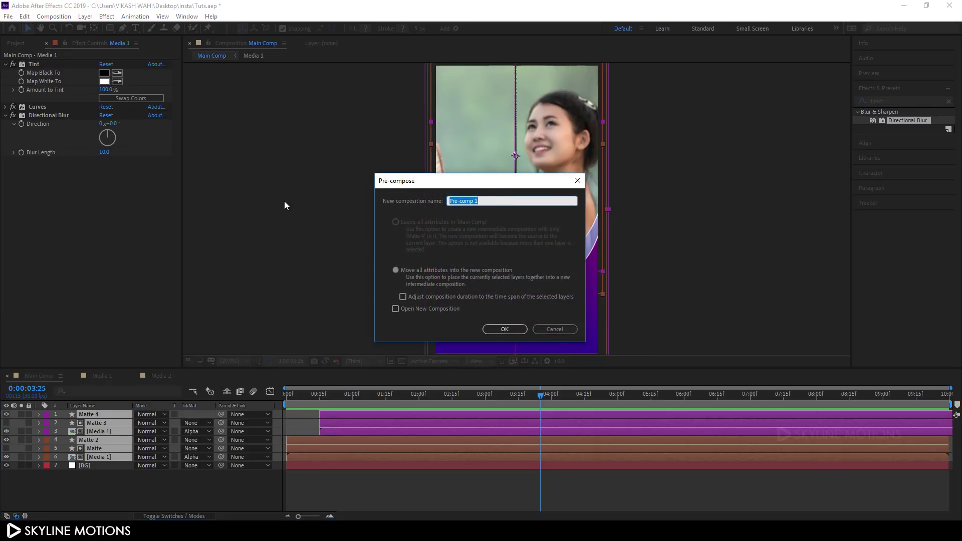
type("Slide")
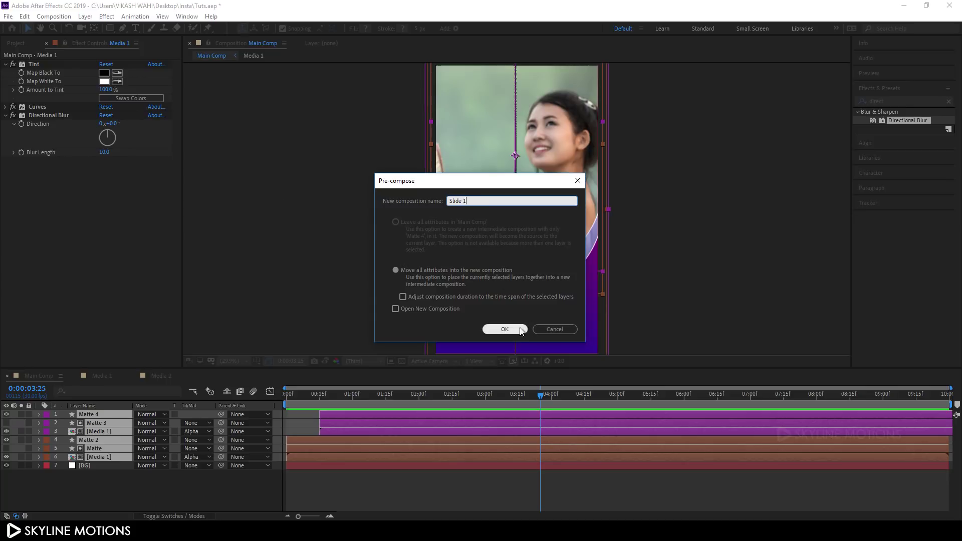
left_click(510, 330)
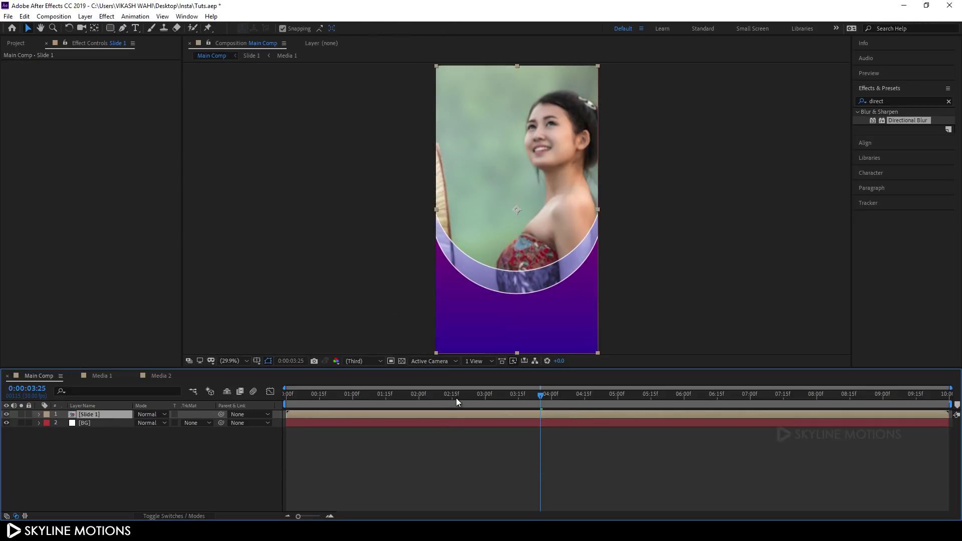
left_click_drag(456, 398, 527, 404)
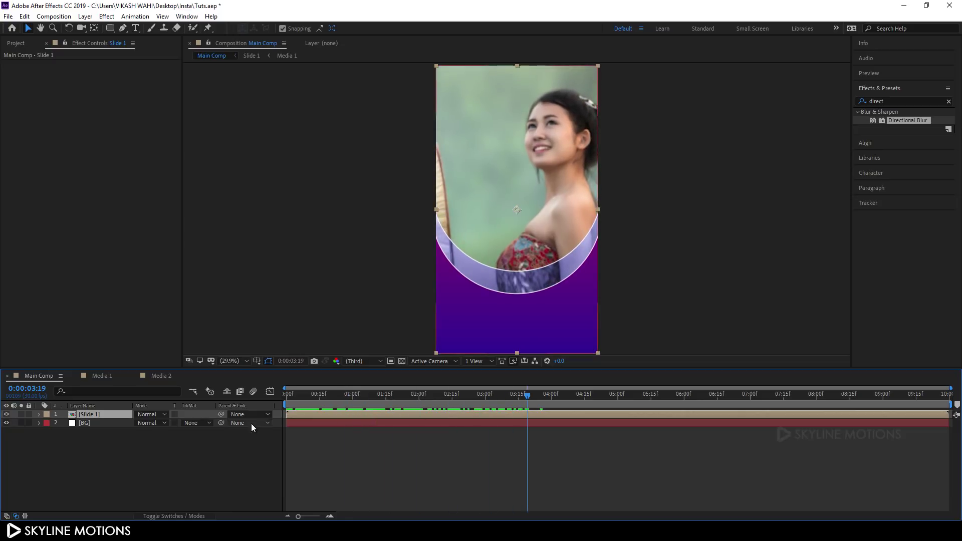
- Duplicate Slide 1 as Slide 2, add it as Main Comp's top layer, and open it
left_click(16, 43)
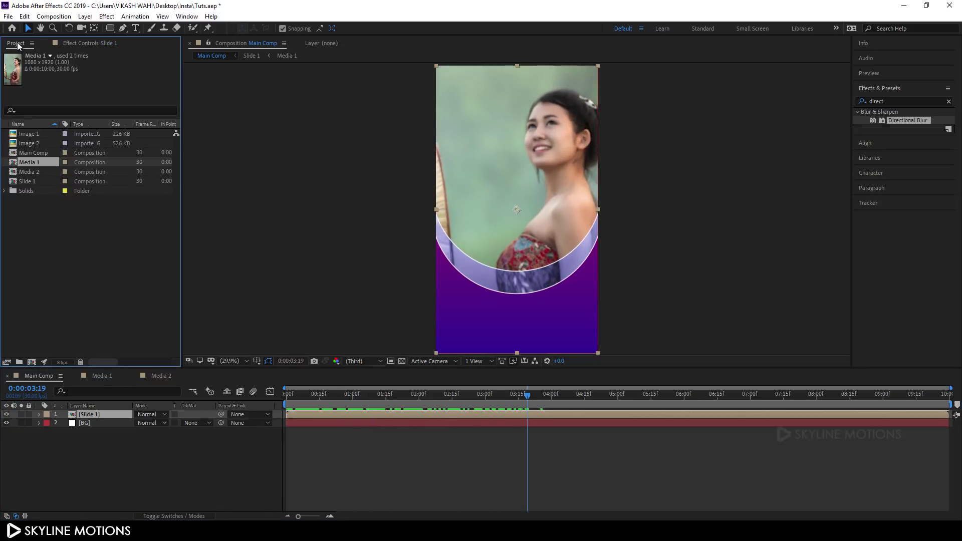
left_click(42, 183)
key("ctrl+d")
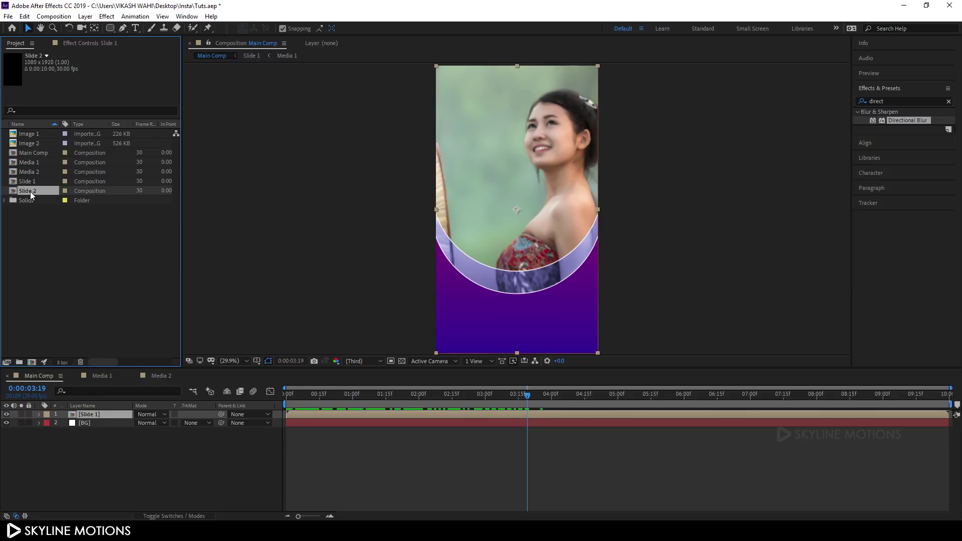
left_click_drag(30, 191, 96, 413)
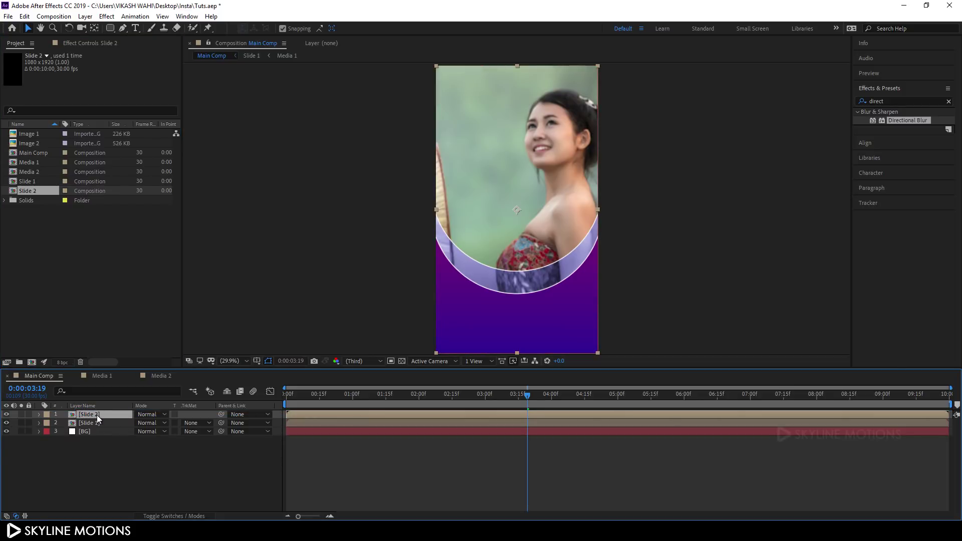
double_click(97, 415)
left_click_drag(428, 392, 545, 399)
left_click(95, 458)
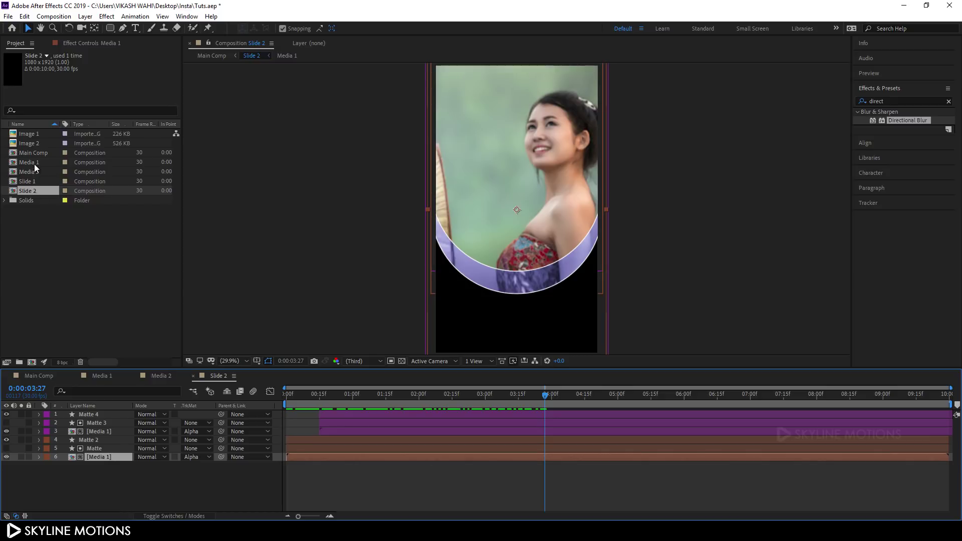
- Replace both Media 1 layers in Slide 2 with Media 2, then return to Main Comp
left_click_drag(34, 172, 101, 455)
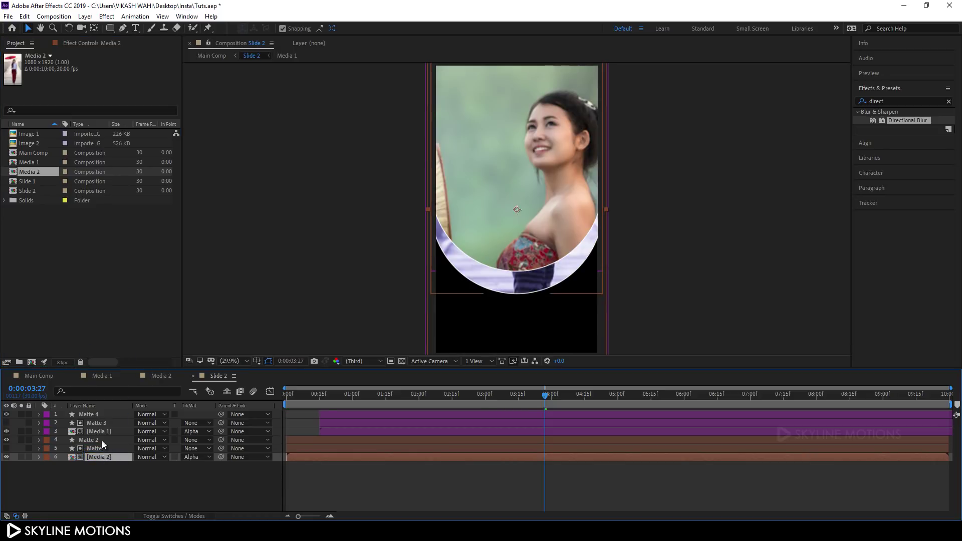
left_click(98, 434)
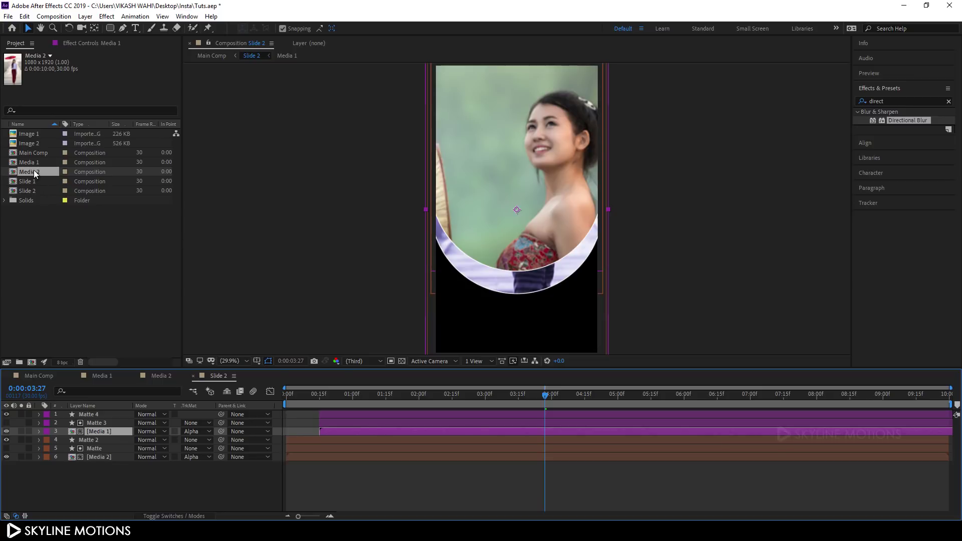
left_click_drag(38, 173, 109, 429)
left_click_drag(499, 396, 660, 396)
key("space")
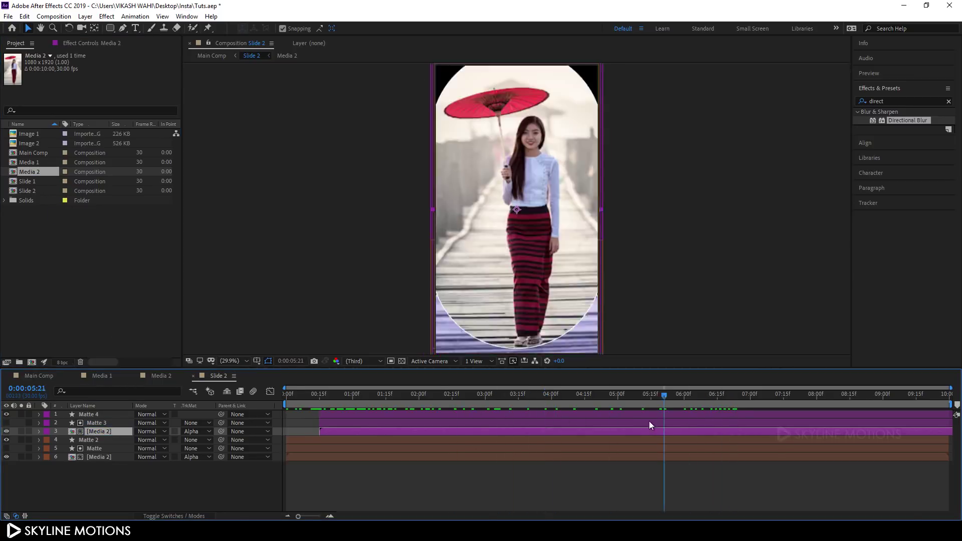
left_click(41, 377)
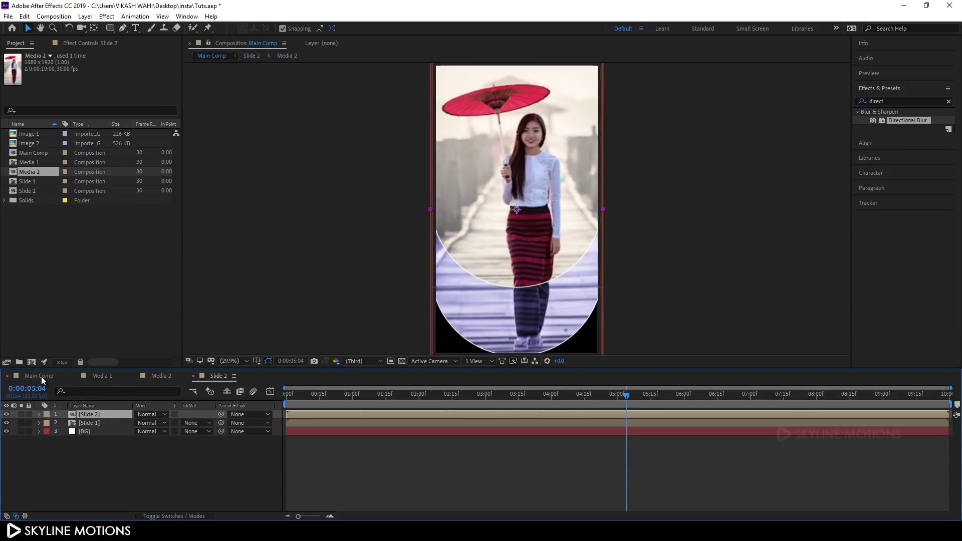
- Move the Slide 2 layer to start at 6:00 in Main Comp and preview the sequence
left_click_drag(548, 399, 685, 426)
left_click_drag(449, 416, 844, 411)
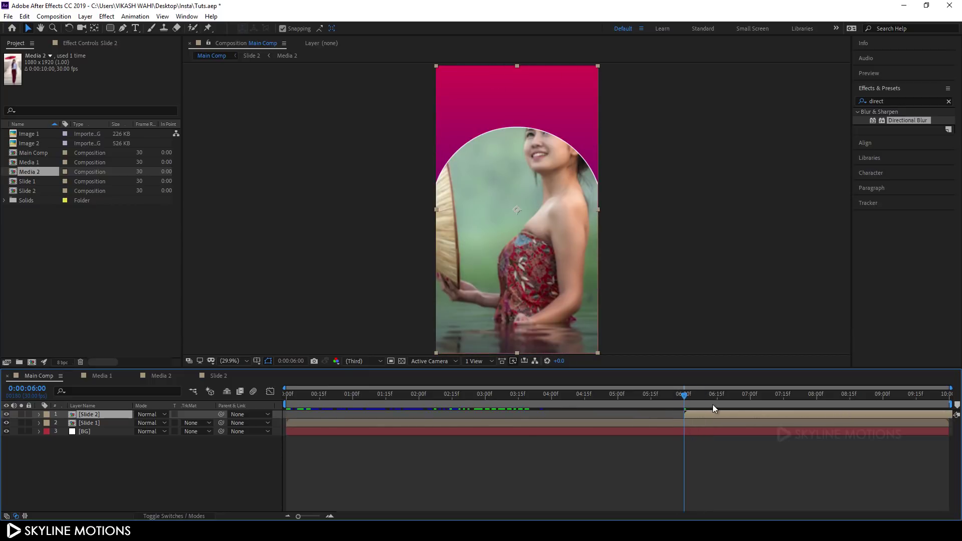
left_click_drag(688, 400, 294, 404)
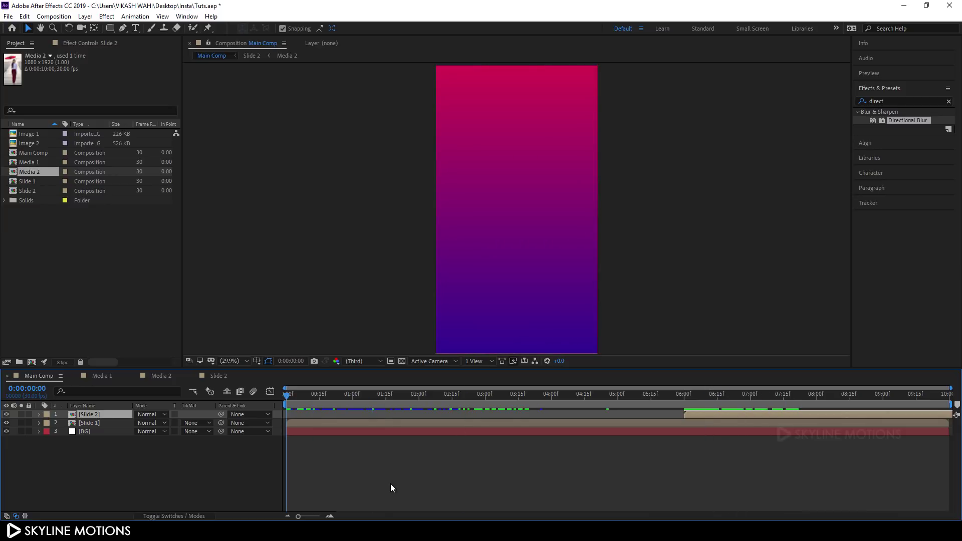
key("space")
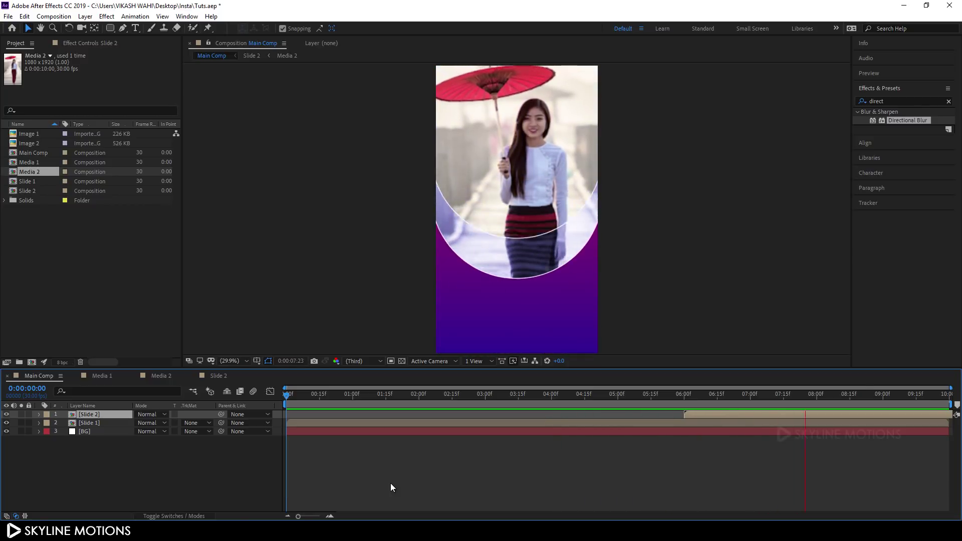
key("space")
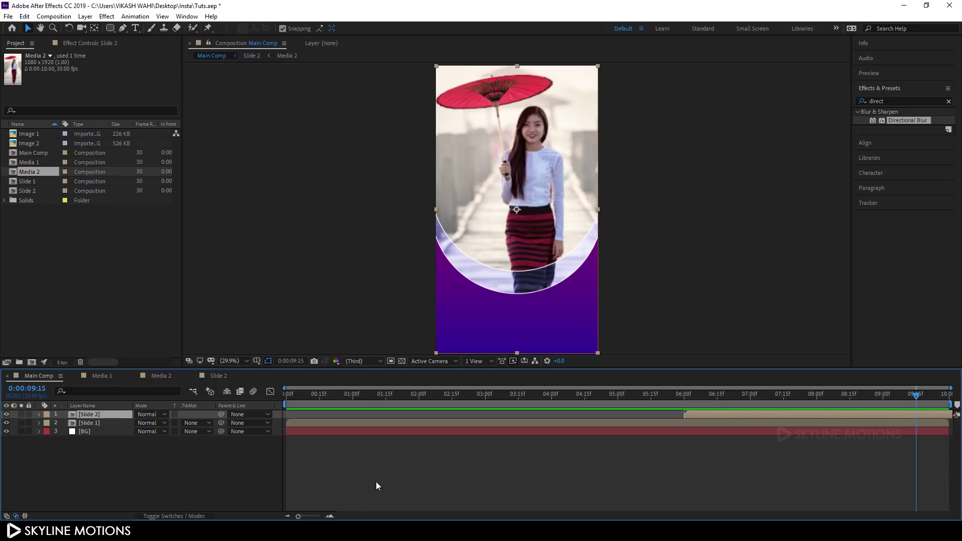
left_click(197, 447)
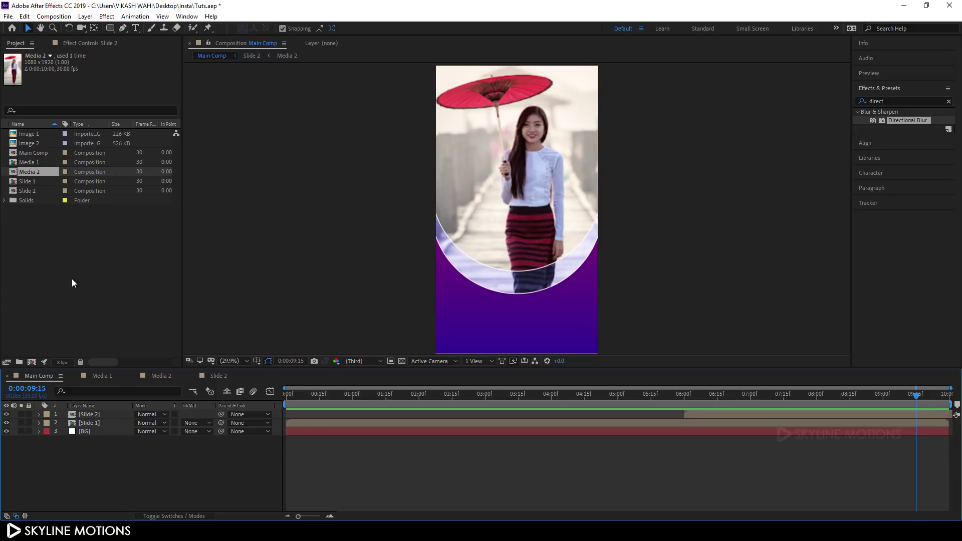
left_click(69, 257)
left_click(36, 163)
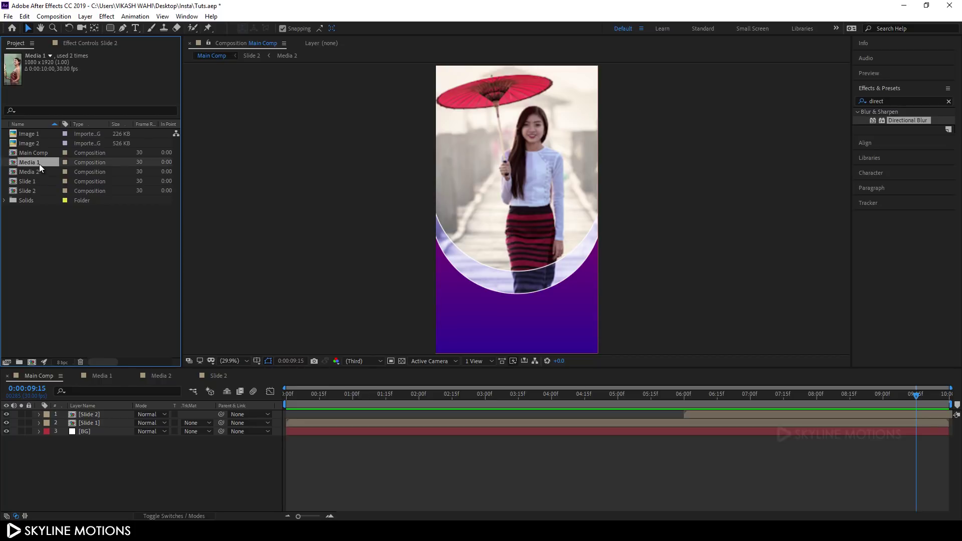
- Add Media 1 to Main Comp above BG and lower its Opacity
left_click_drag(97, 399, 97, 426)
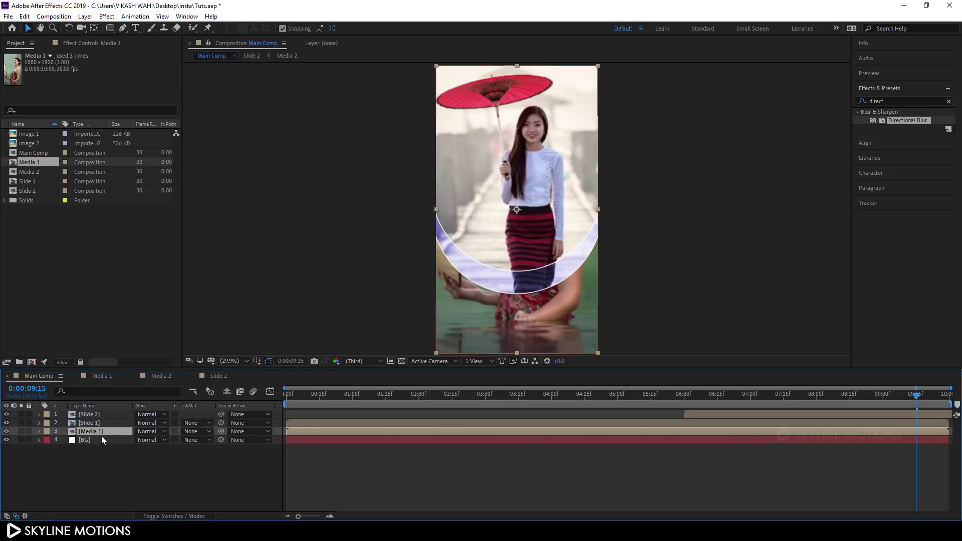
left_click_drag(386, 396, 329, 402)
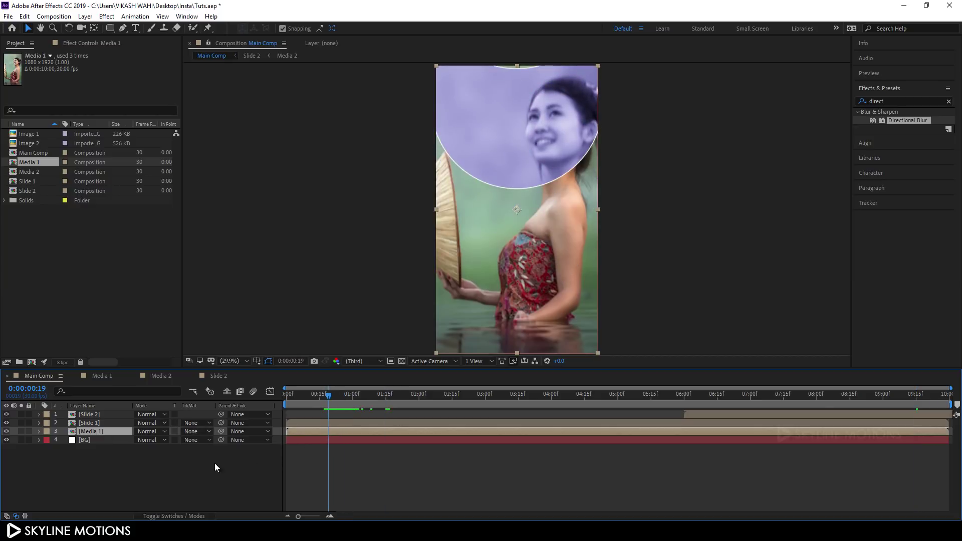
key("t")
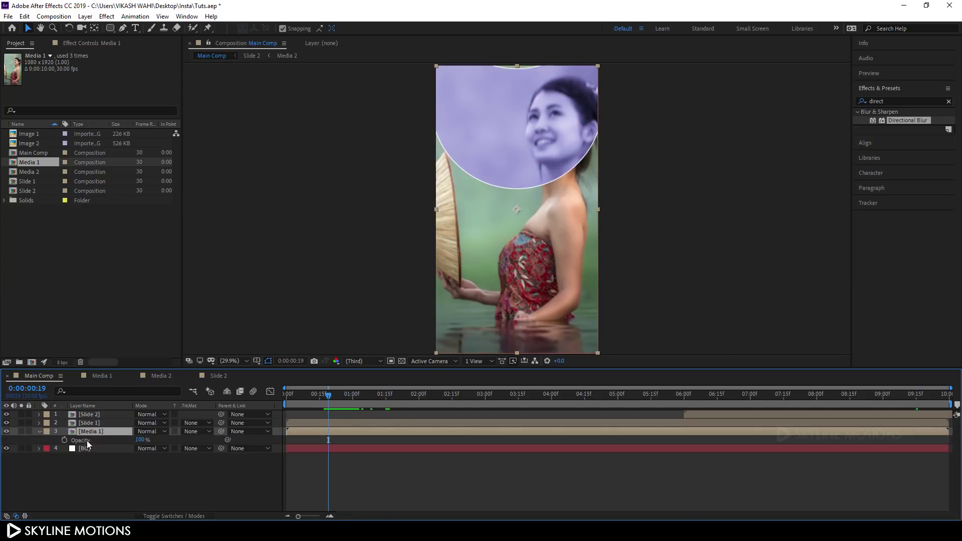
left_click(142, 440)
type("25")
key("Return")
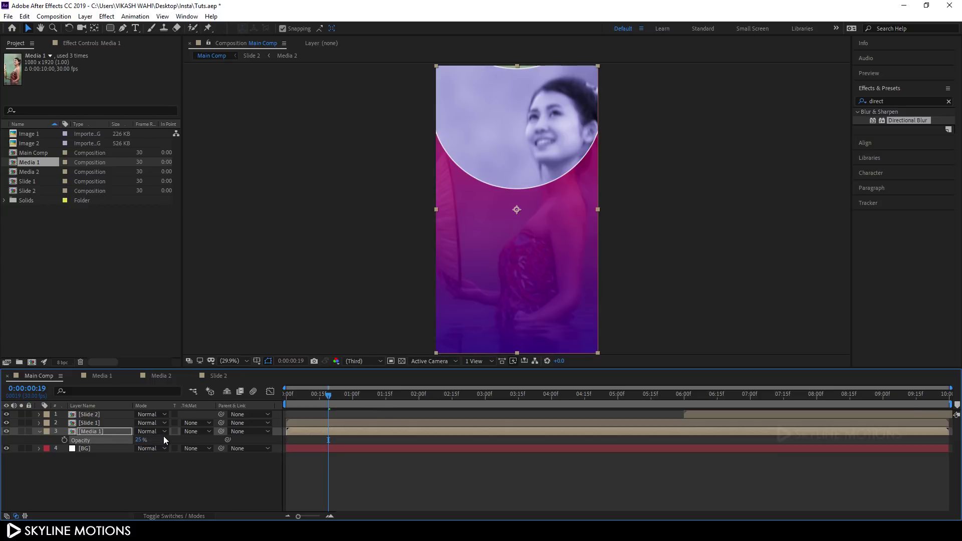
left_click(142, 440)
type("0")
key("Return")
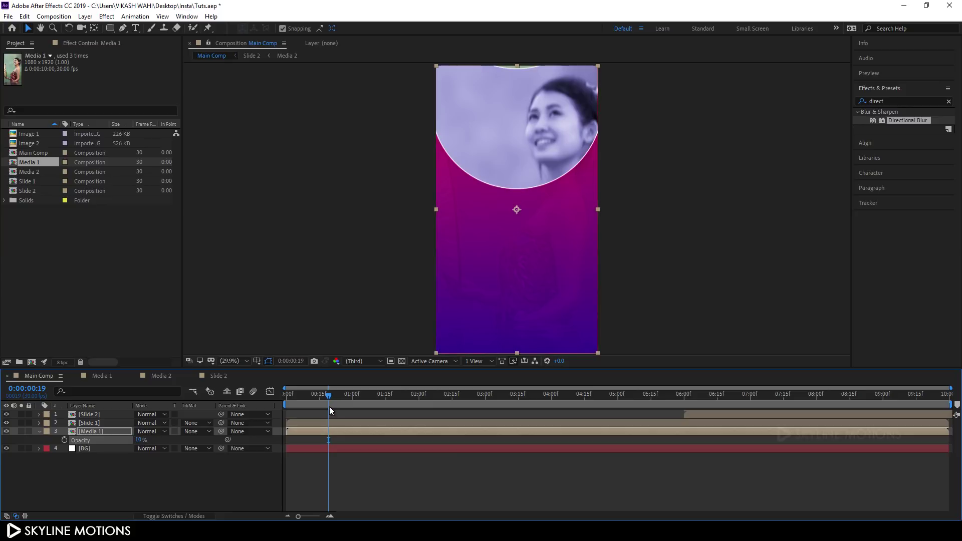
left_click_drag(330, 401, 308, 401)
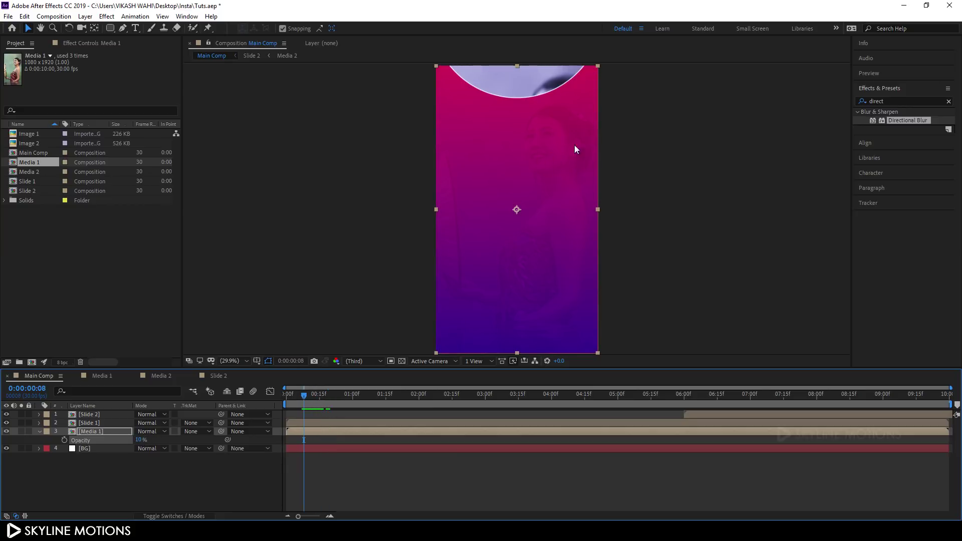
key("space")
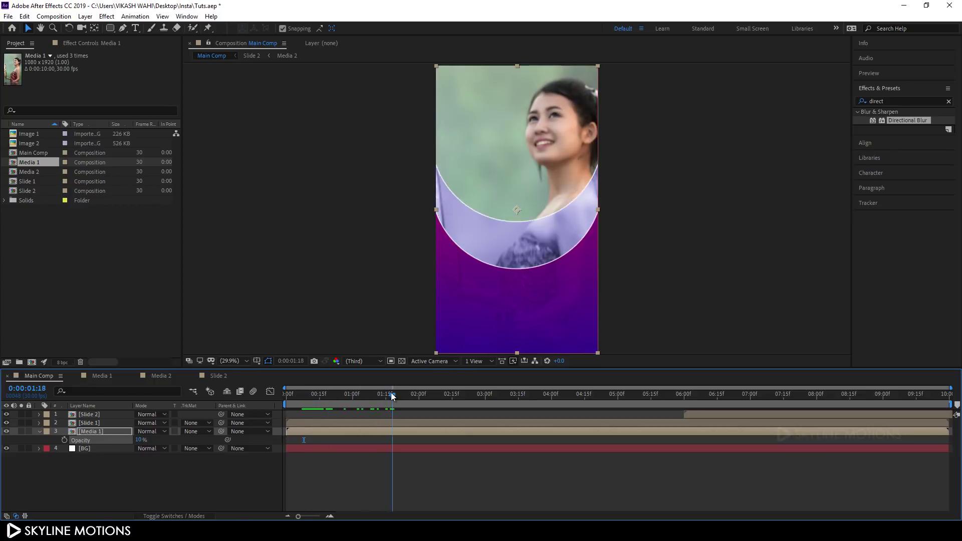
- Keyframe Media 1's Scale from 130% at 0:00 down to 100% at 6:00
left_click(58, 432)
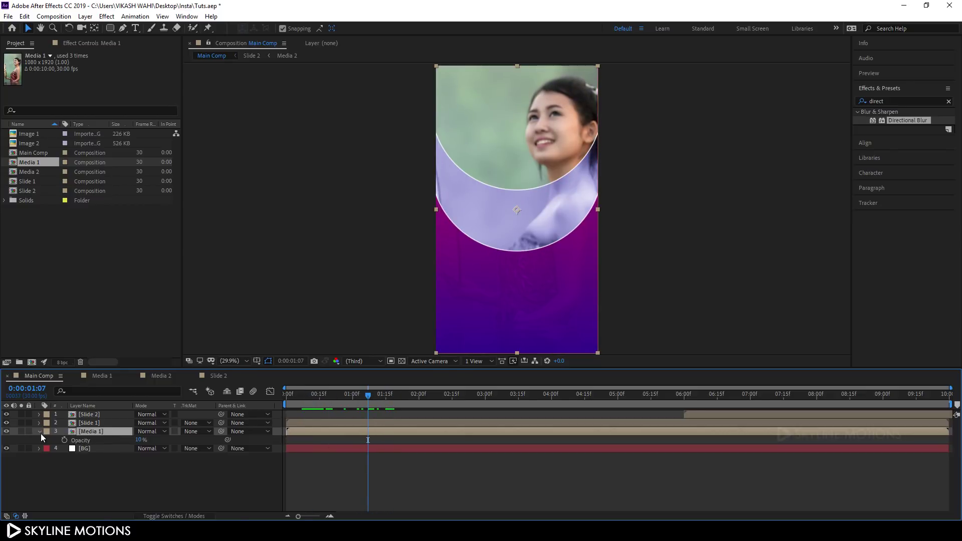
key("s")
left_click_drag(469, 398, 686, 427)
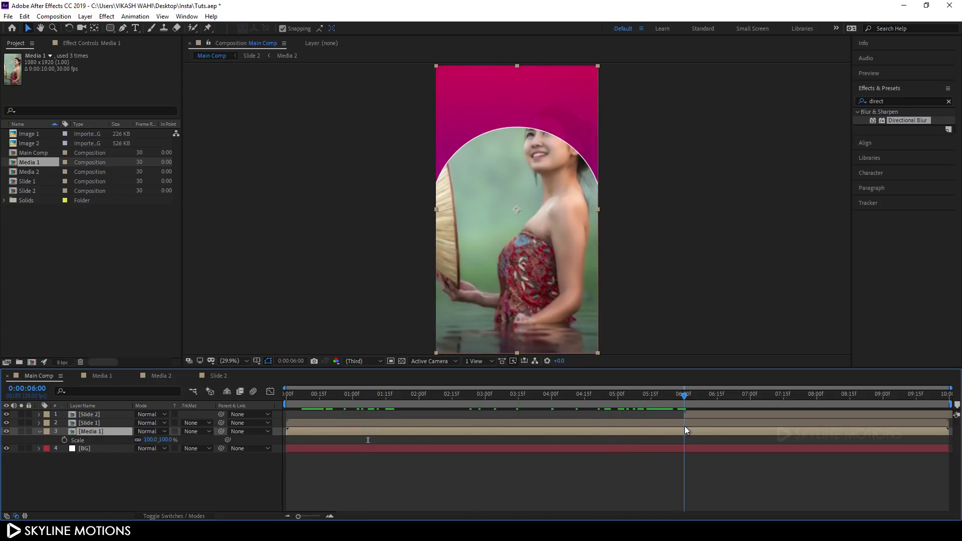
left_click(64, 441)
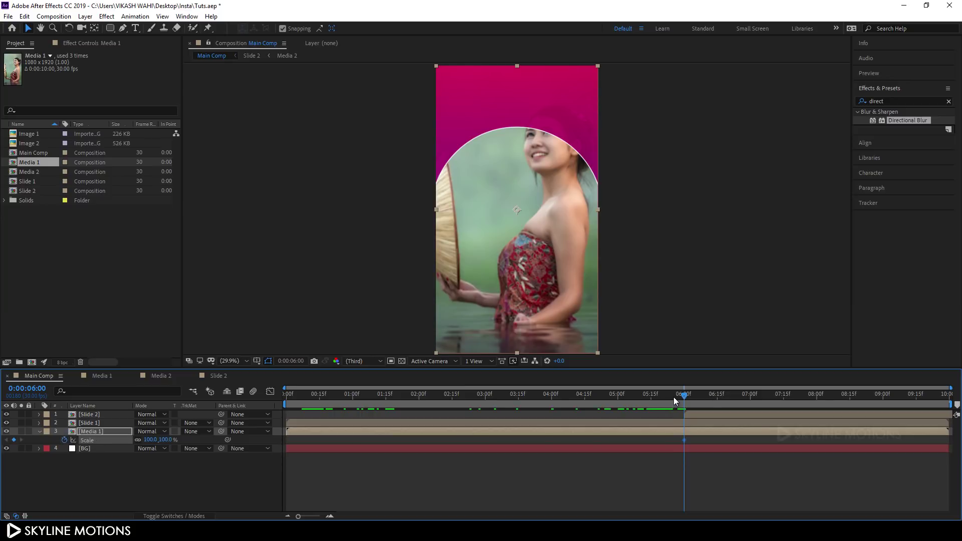
left_click_drag(674, 397, 281, 397)
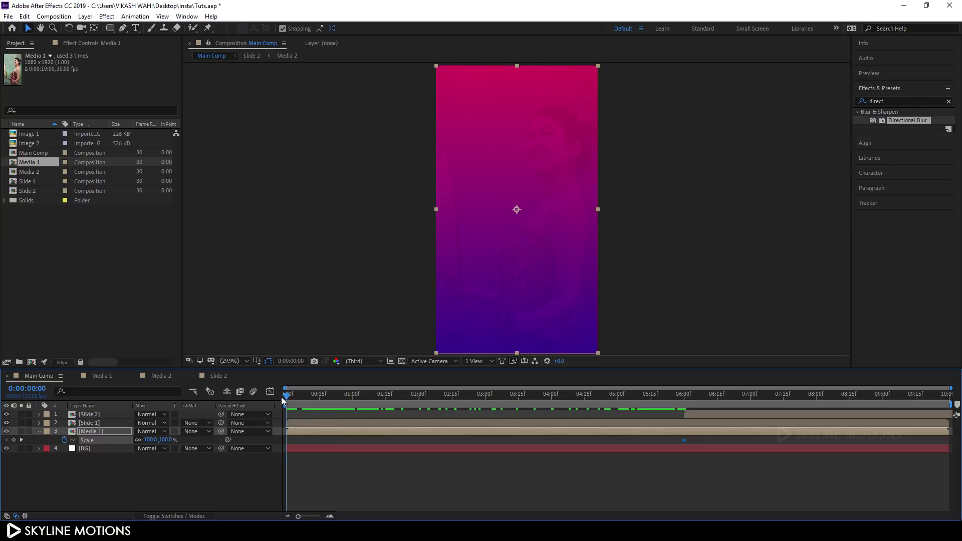
left_click(166, 440)
key("BackSpace")
key("Return")
left_click_drag(301, 393, 611, 416)
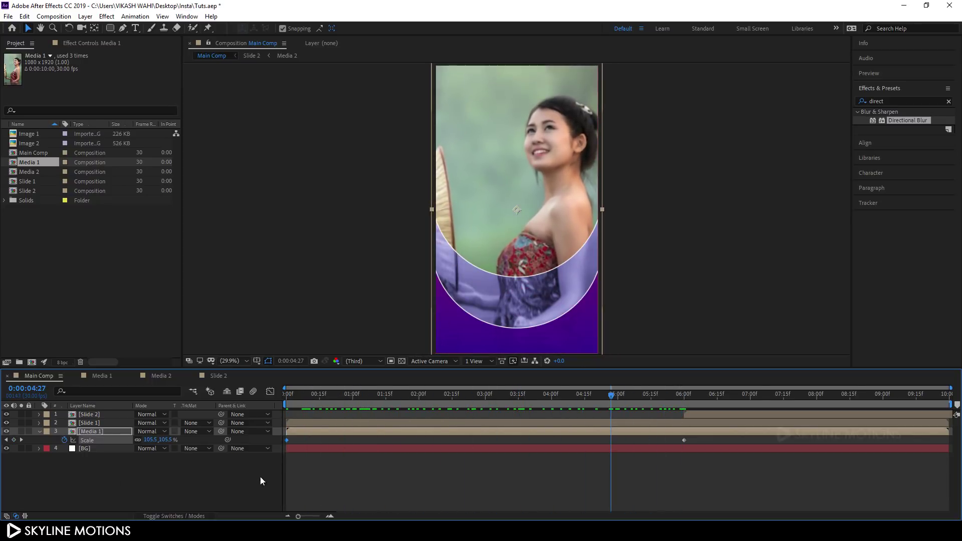
left_click(39, 432)
left_click(140, 474)
left_click(104, 273)
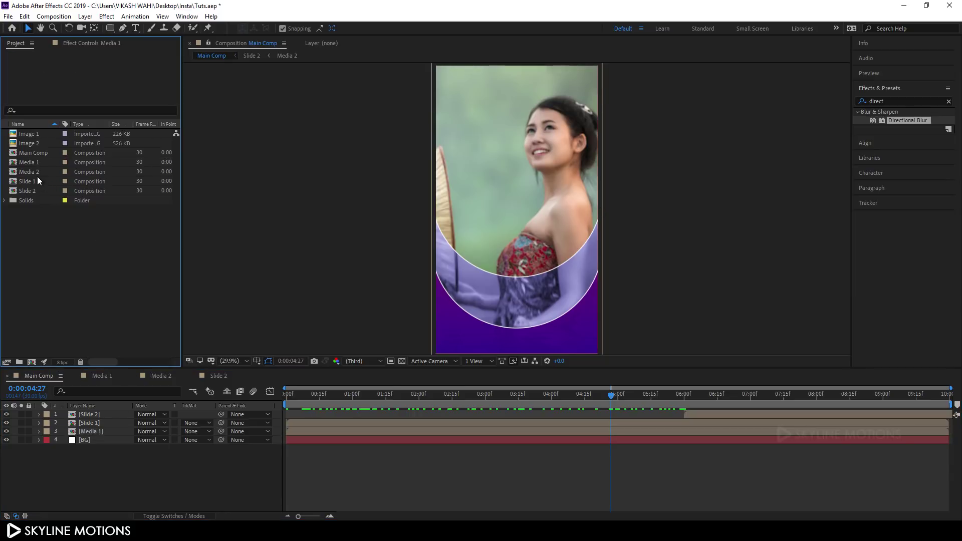
- Add Media 2 to Main Comp above Media 1 with 10% Opacity
left_click_drag(37, 174, 97, 427)
left_click_drag(638, 400, 627, 401)
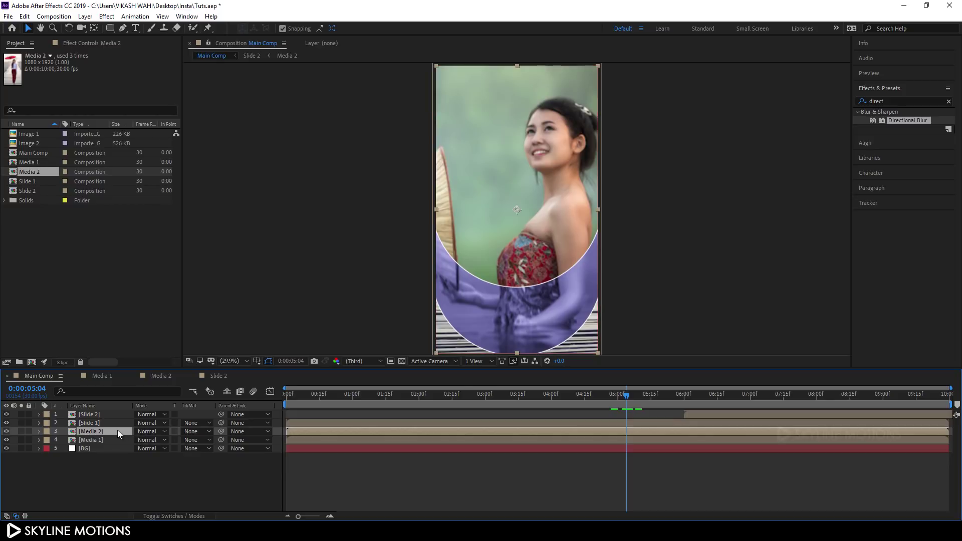
key("t")
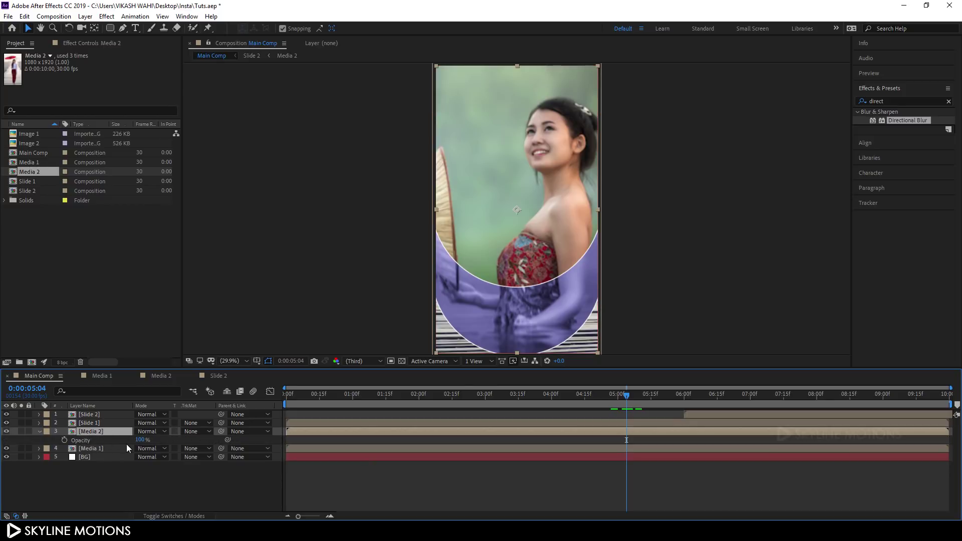
left_click(139, 440)
type("10")
key("Return")
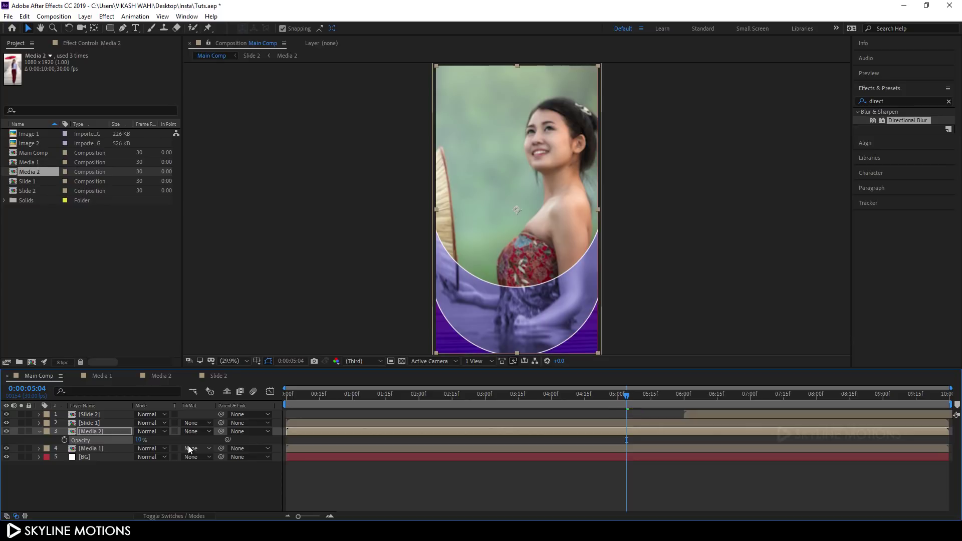
- At 0:00:05:15, trim Media 2 to start and Media 1 to end, then preview
left_click_drag(633, 401, 654, 413)
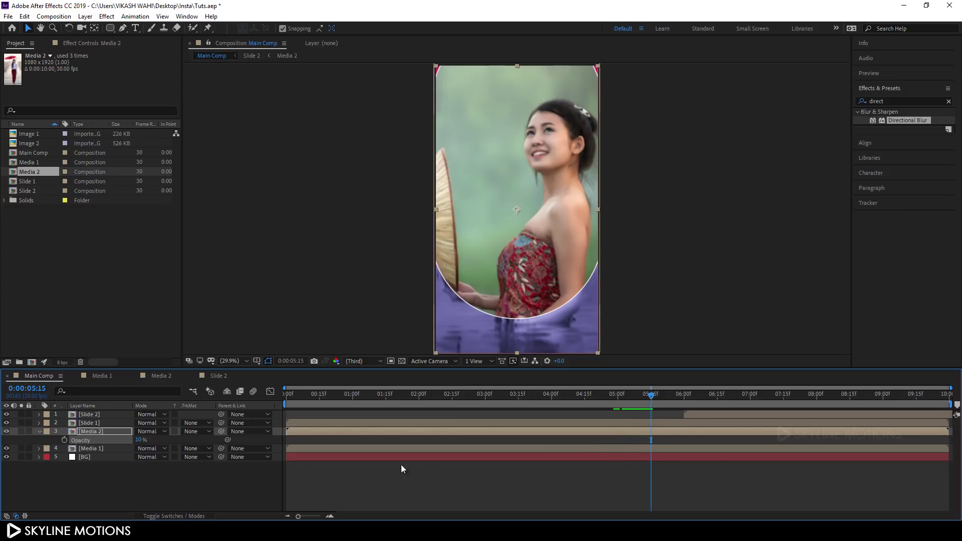
left_click(95, 431)
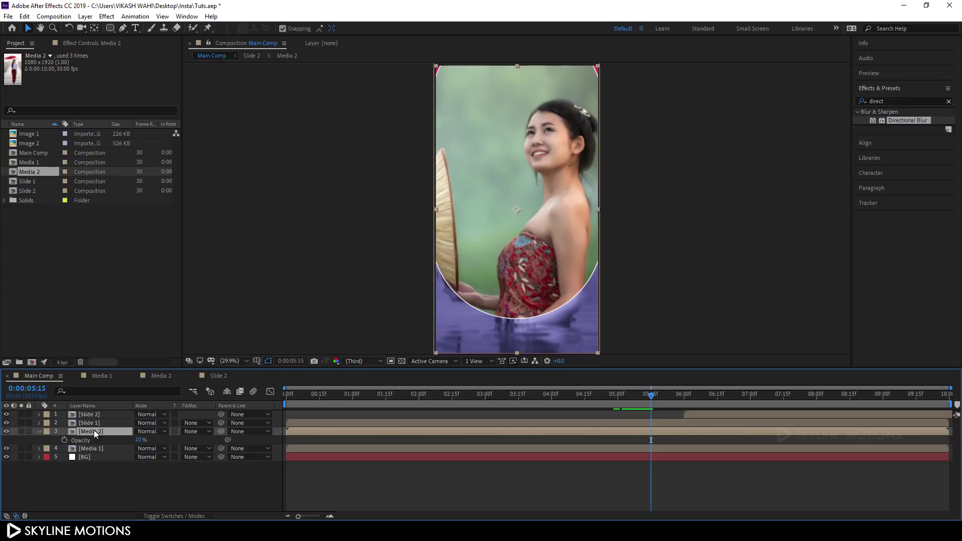
key("alt+bracketleft")
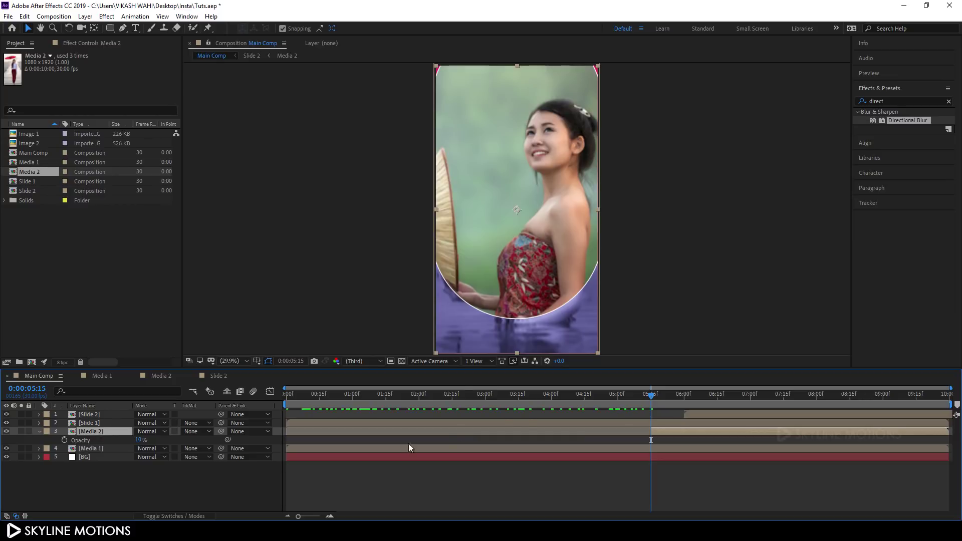
left_click(104, 449)
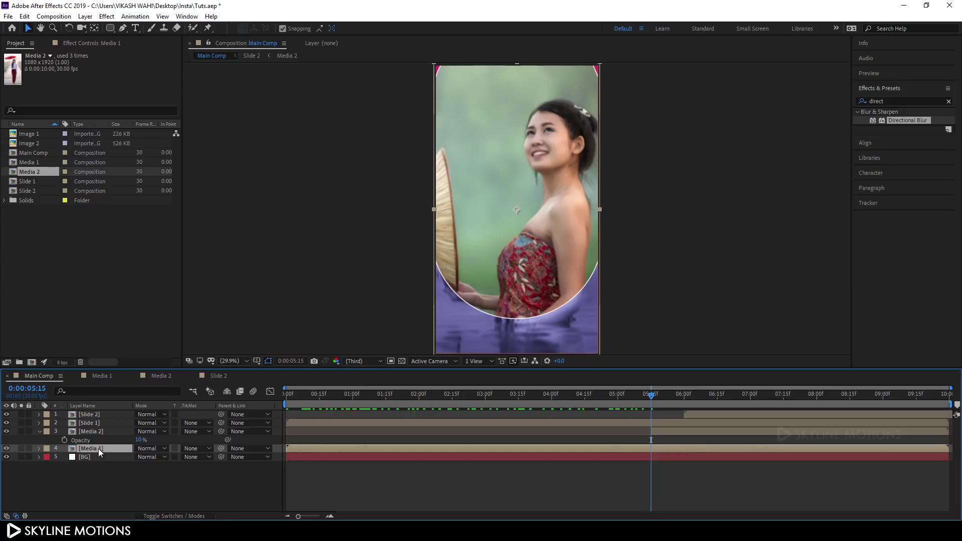
key("alt+bracketright")
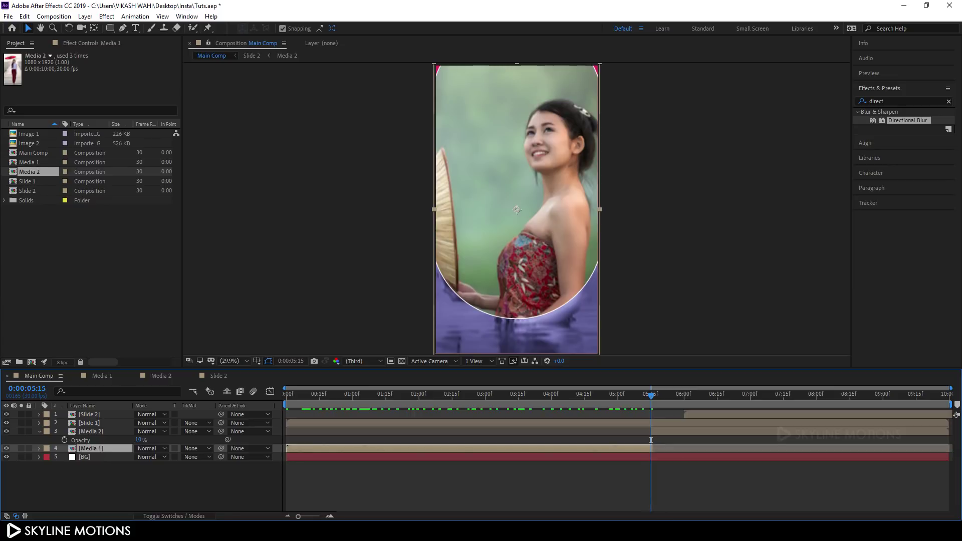
left_click_drag(661, 413, 960, 426)
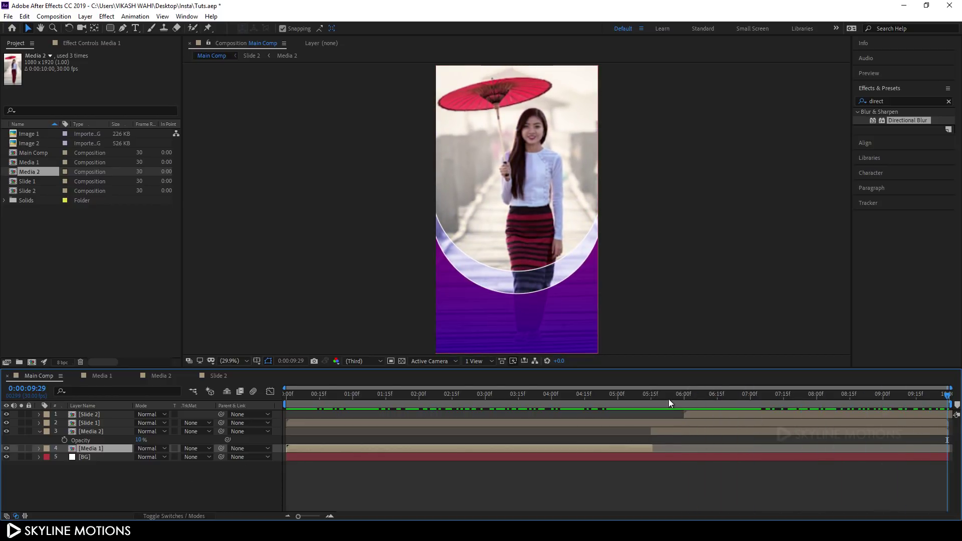
left_click(660, 395)
left_click(666, 430)
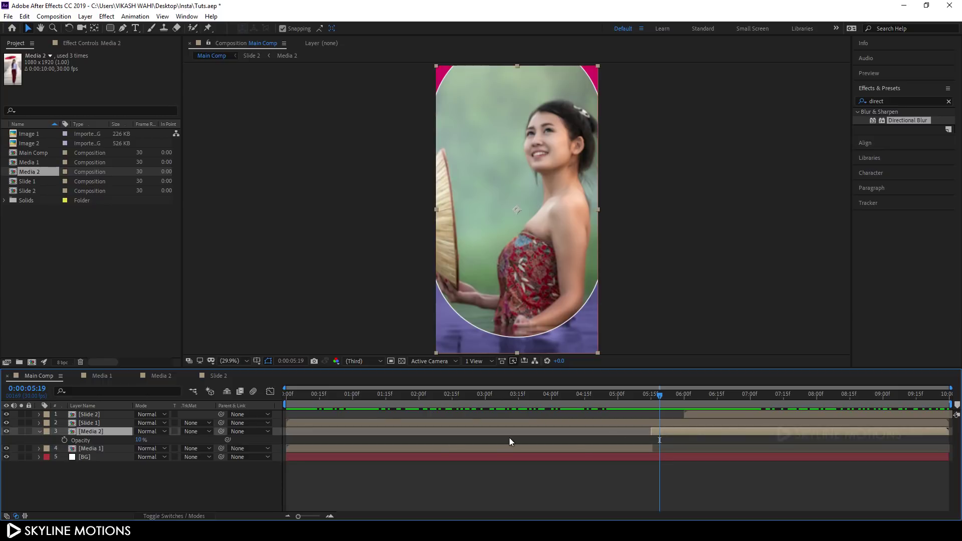
- Add a 100% Scale keyframe on Media 2 at the end of the comp
key("s")
left_click(723, 396)
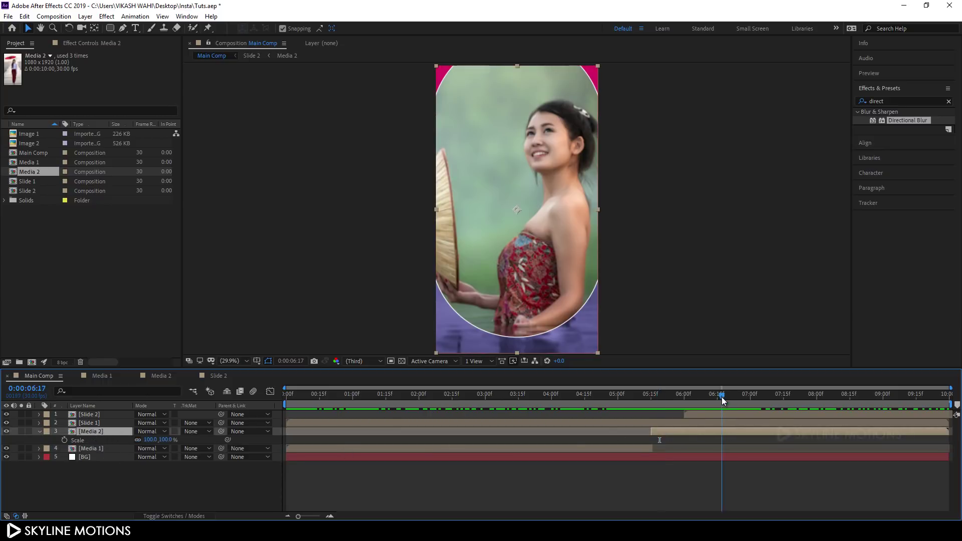
left_click_drag(723, 396, 947, 396)
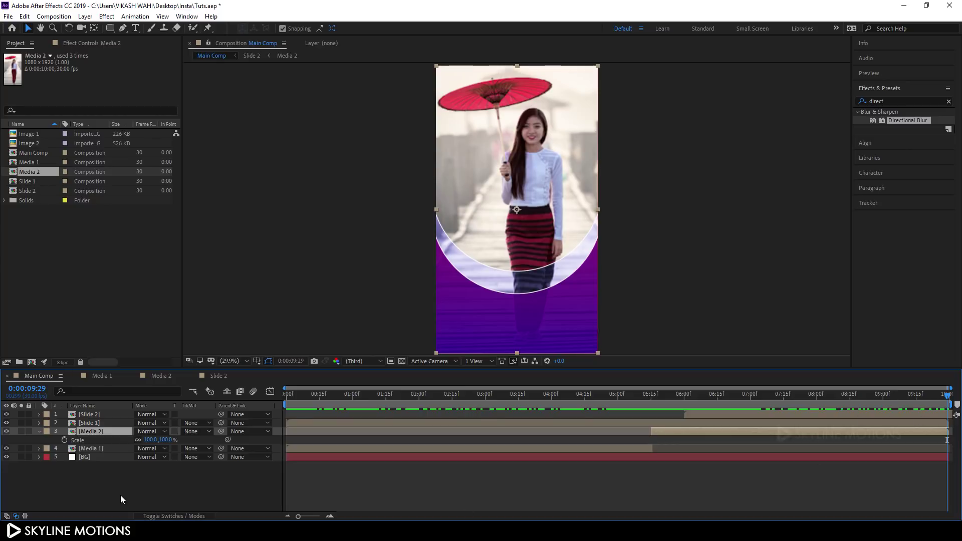
left_click(65, 441)
- Set Media 2's Scale to 120% at 0:00:05:16 and preview the zoom-out
left_click(691, 396)
left_click_drag(691, 396, 651, 407)
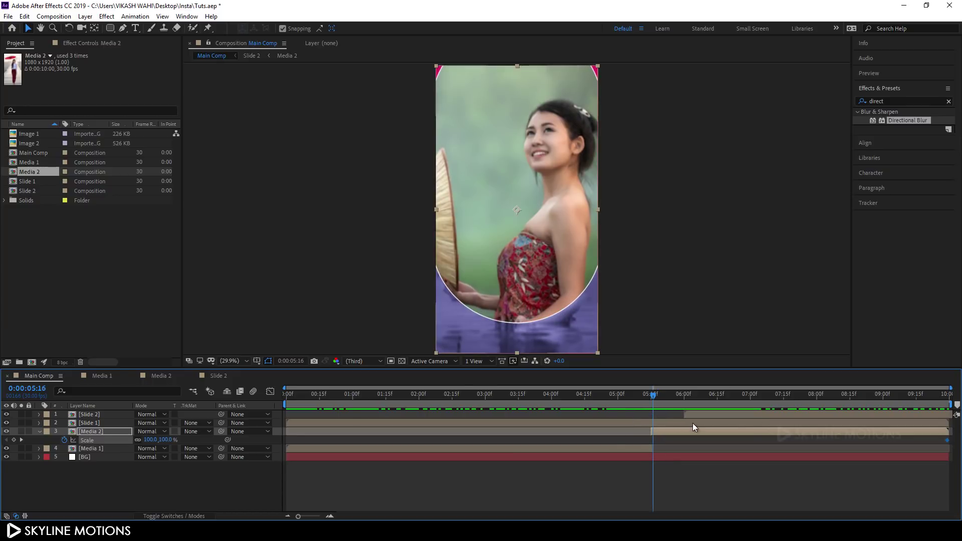
left_click(166, 440)
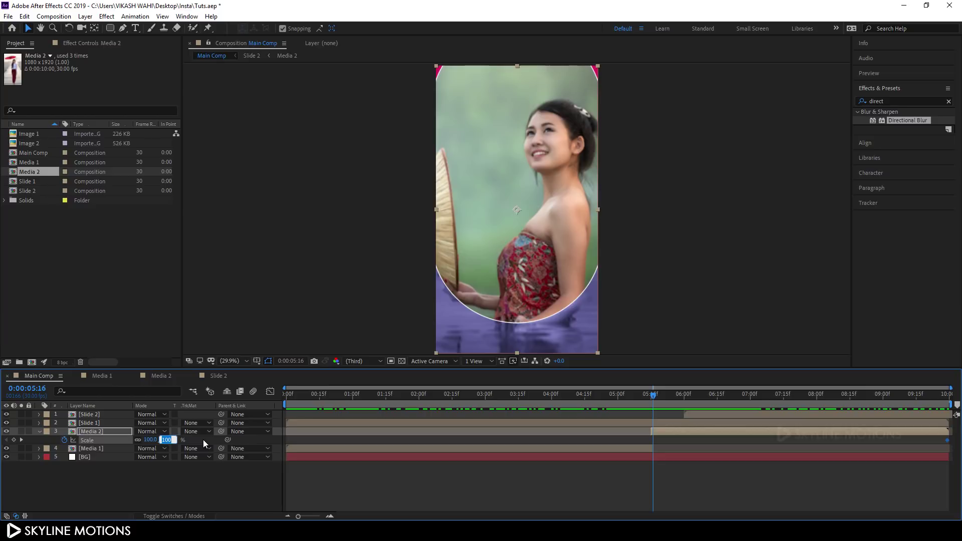
type("120")
key("Return")
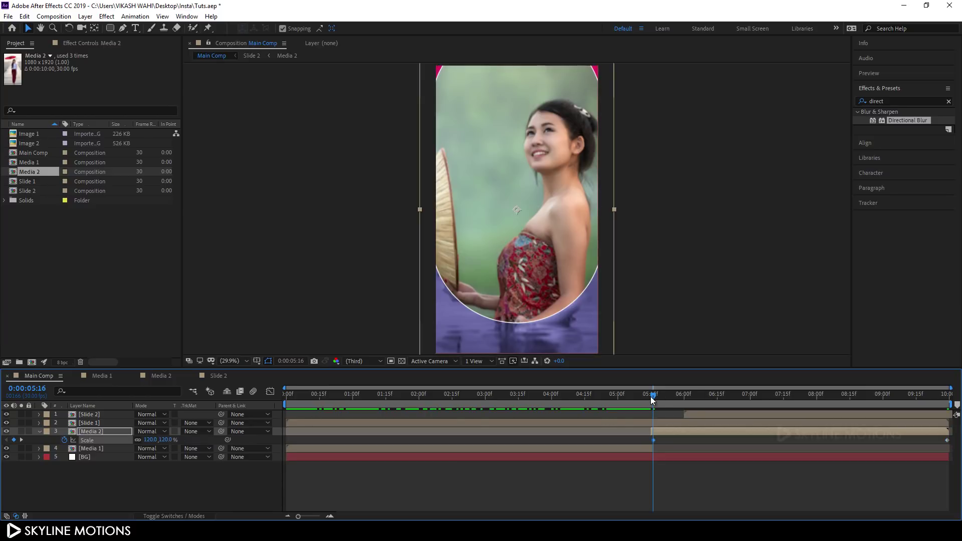
left_click(716, 395)
left_click_drag(724, 396, 235, 426)
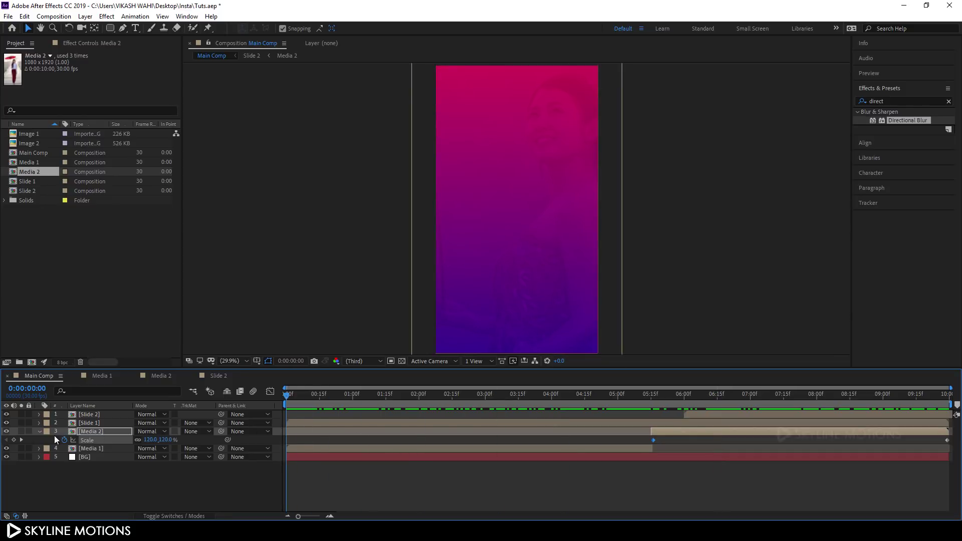
left_click(40, 432)
left_click(189, 486)
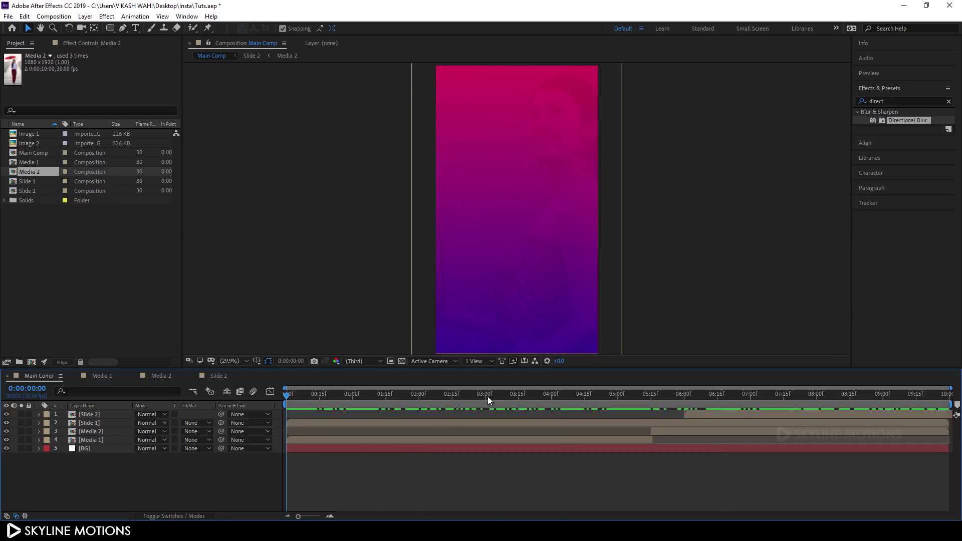
left_click_drag(434, 398, 552, 418)
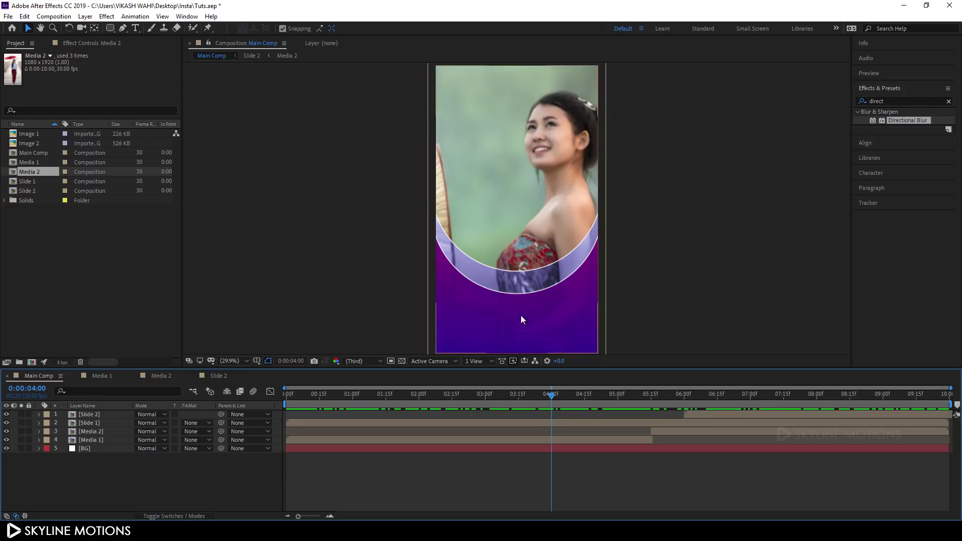
- Create a LOVE text layer in the purple area, centred horizontally in the composition
left_click(135, 30)
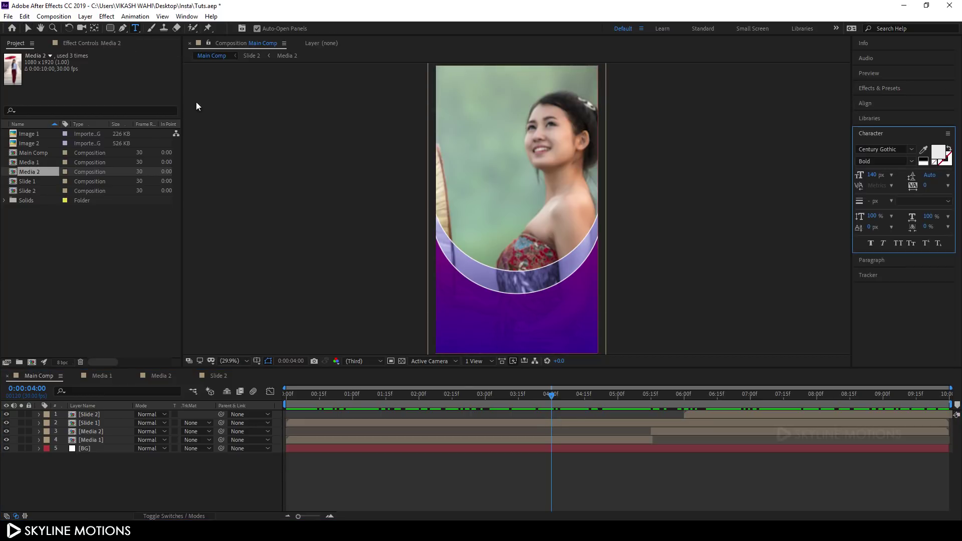
left_click(515, 330)
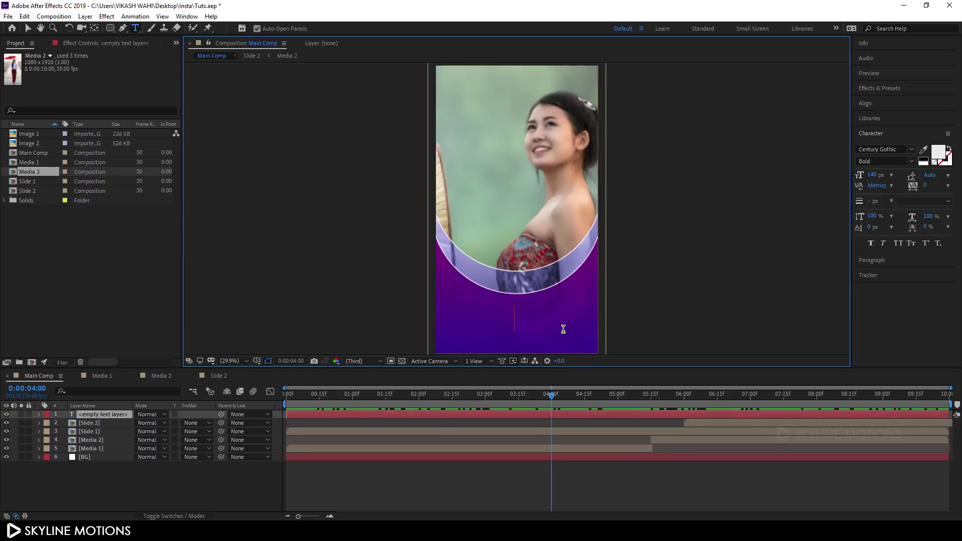
type("LOVE")
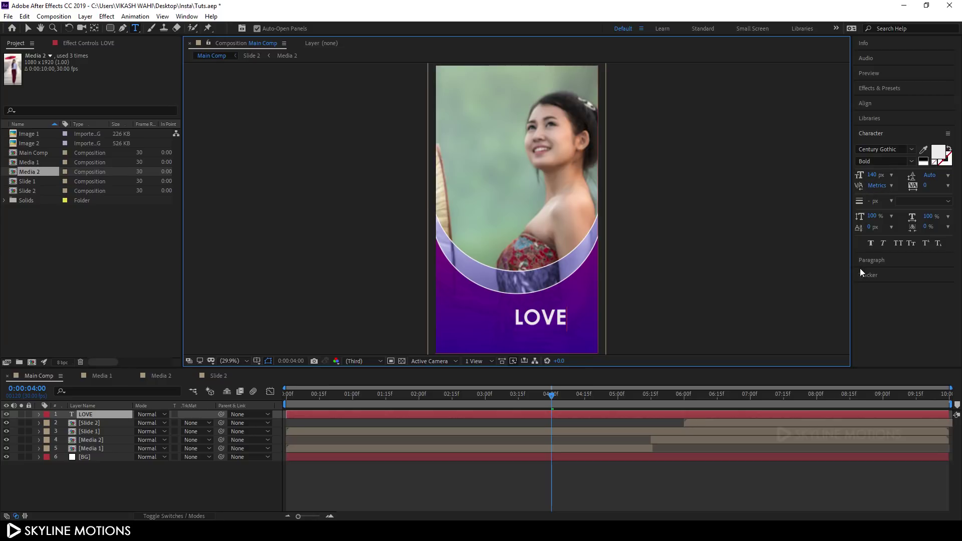
left_click(873, 103)
left_click(881, 128)
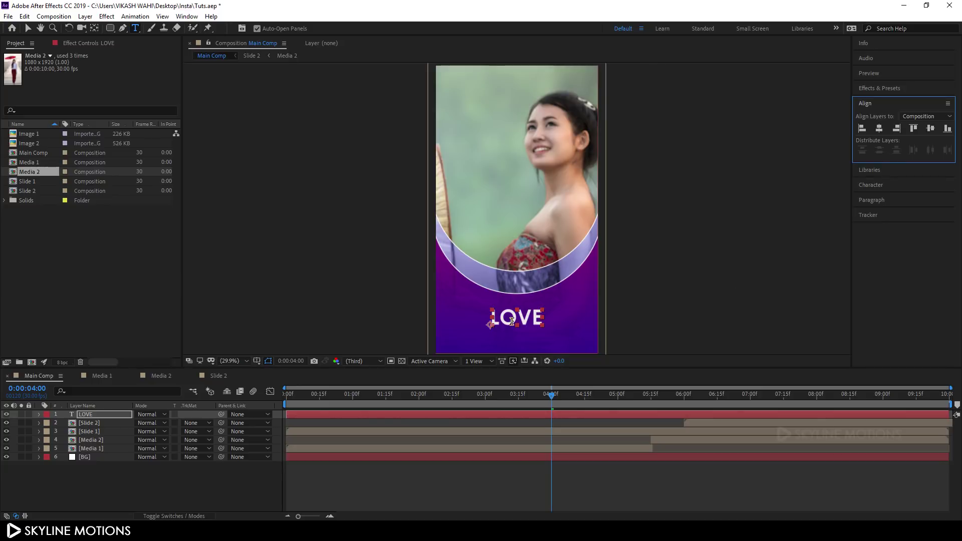
- Lower LOVE's Position Y to 1766.3 and duplicate the layer
left_click(106, 414)
key("p")
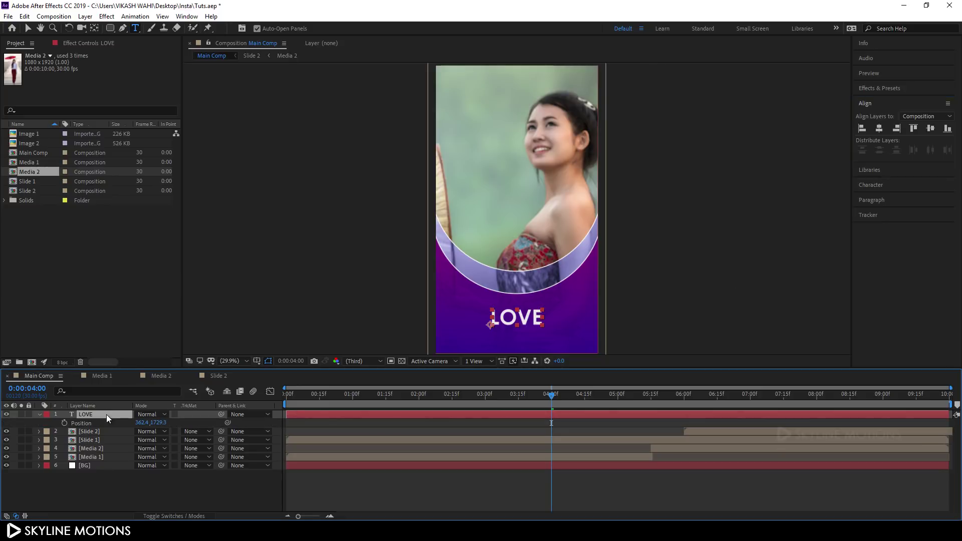
left_click_drag(158, 427, 179, 425)
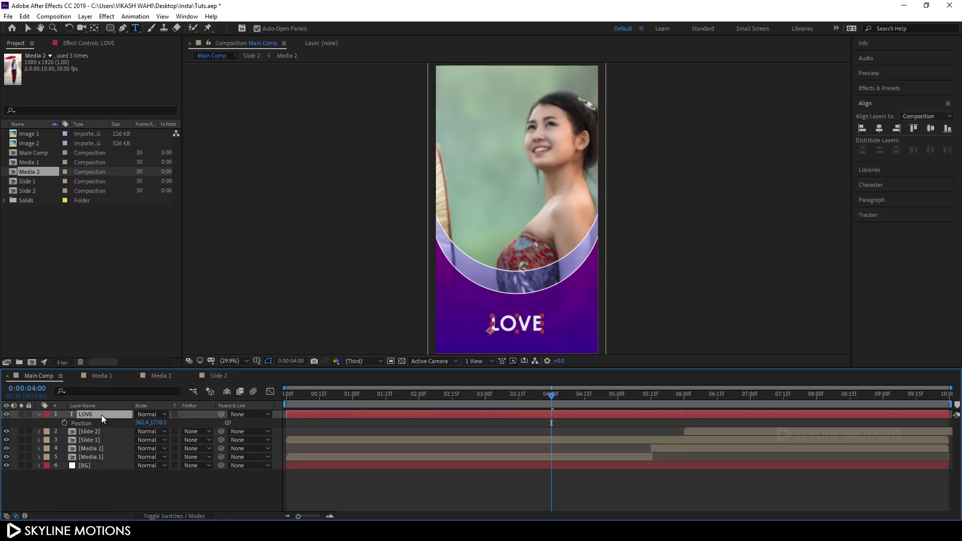
key("ctrl+d")
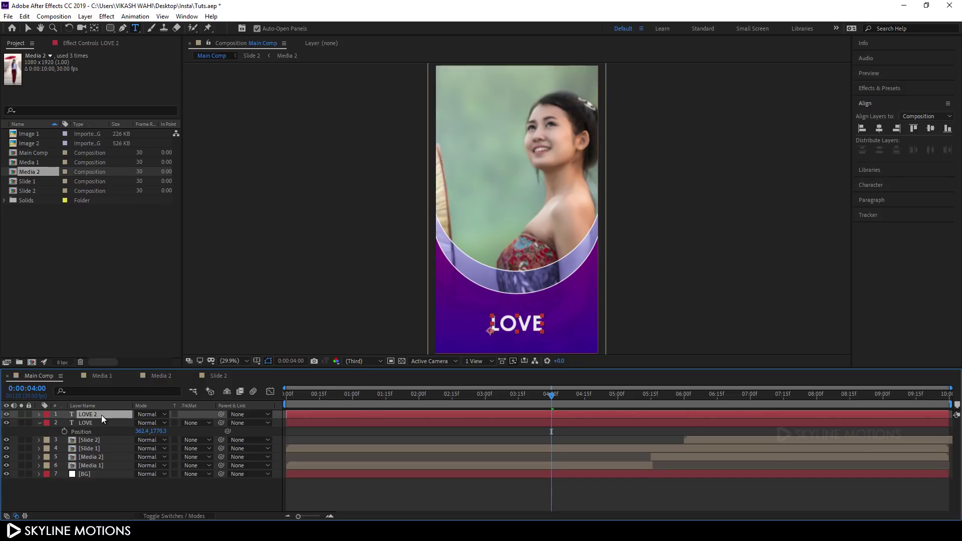
- Change the duplicate's text to FOREVER, centre it horizontally, and hide the layer
left_click(522, 324)
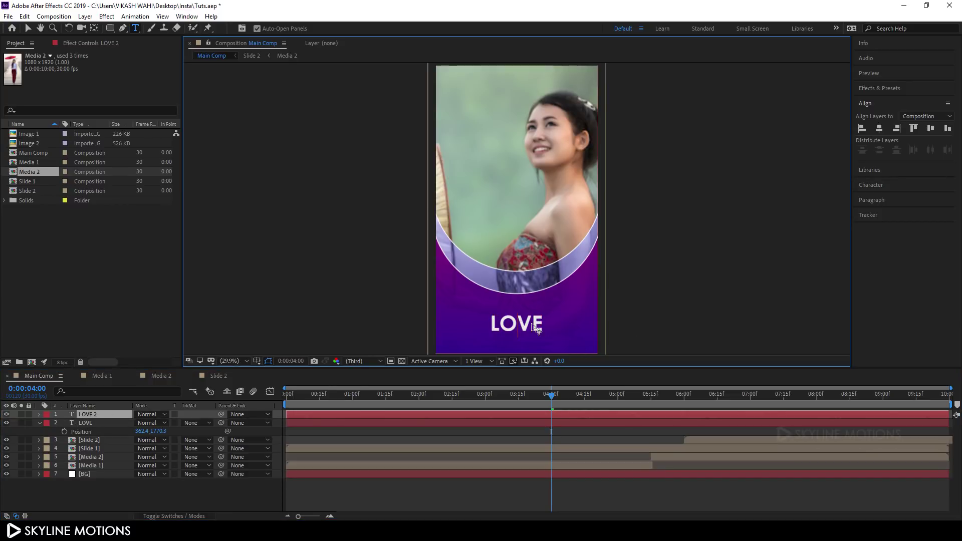
double_click(532, 324)
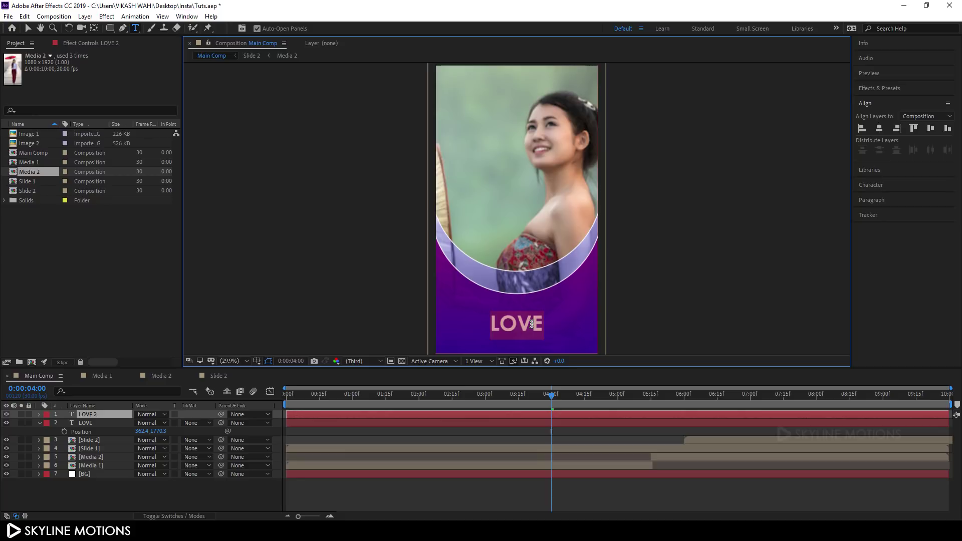
type("FOREVER")
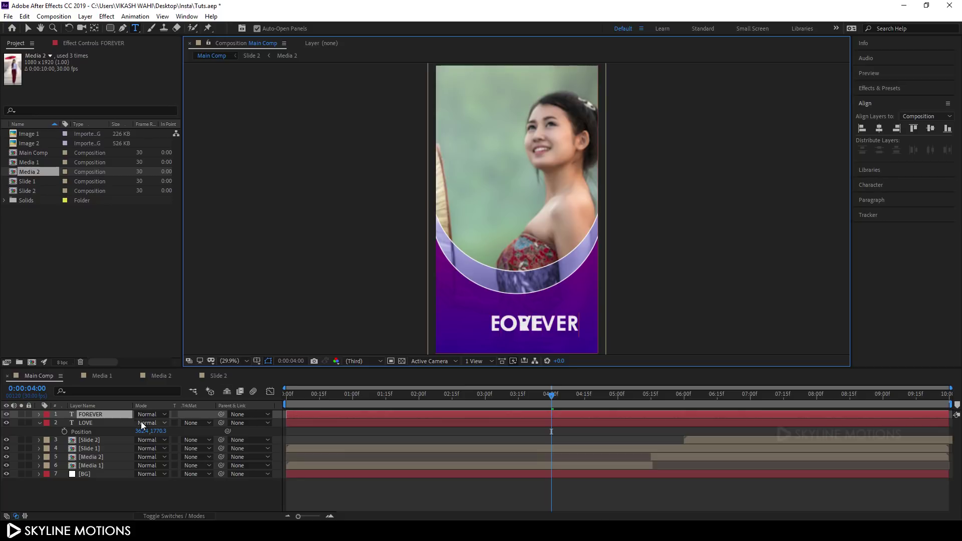
left_click(95, 414)
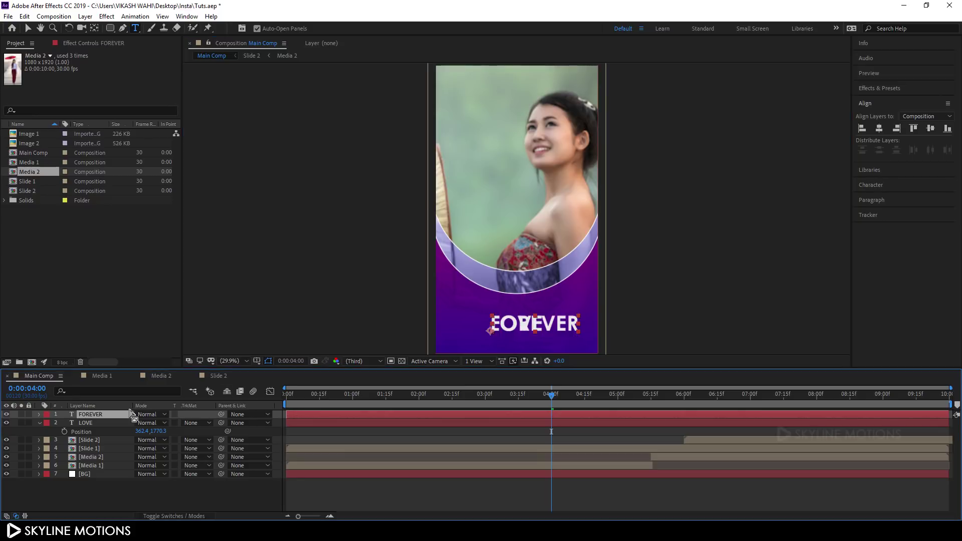
left_click(881, 129)
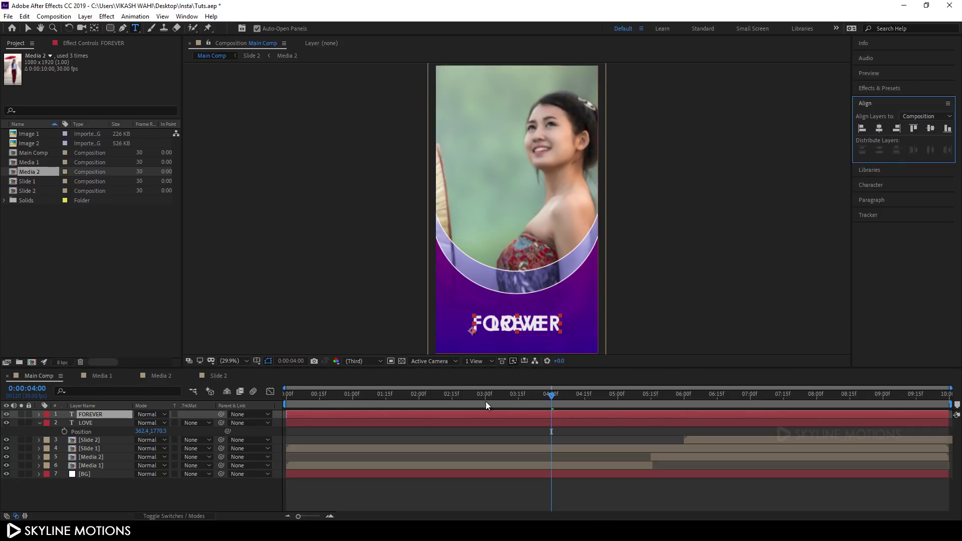
left_click(6, 415)
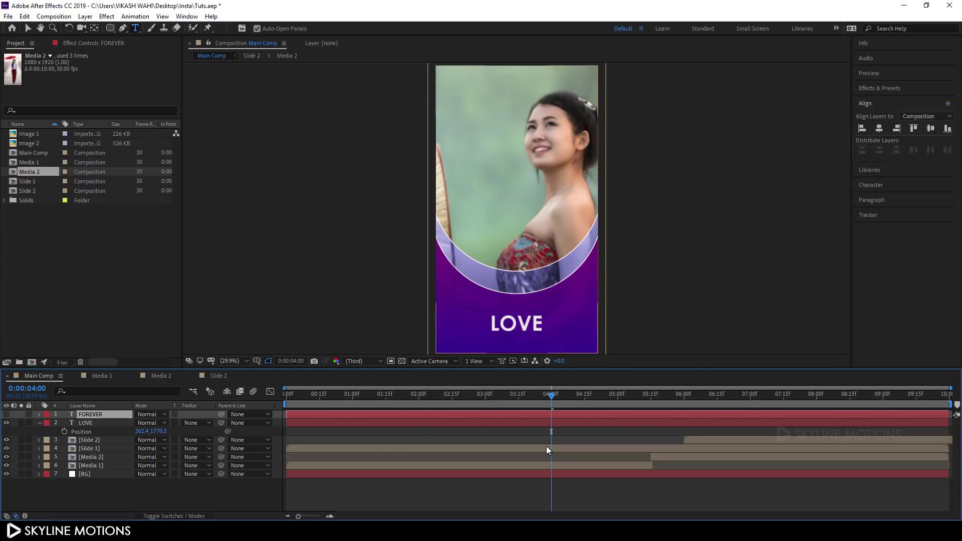
left_click(445, 395)
left_click_drag(445, 394, 420, 434)
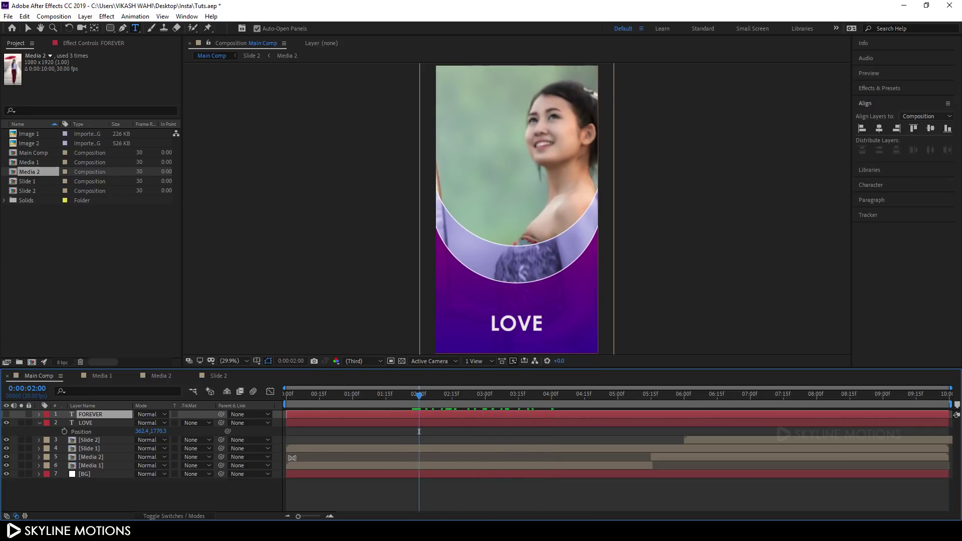
- Keyframe LOVE's Position at 2:00 and push it below the frame at 0:00
left_click(81, 424)
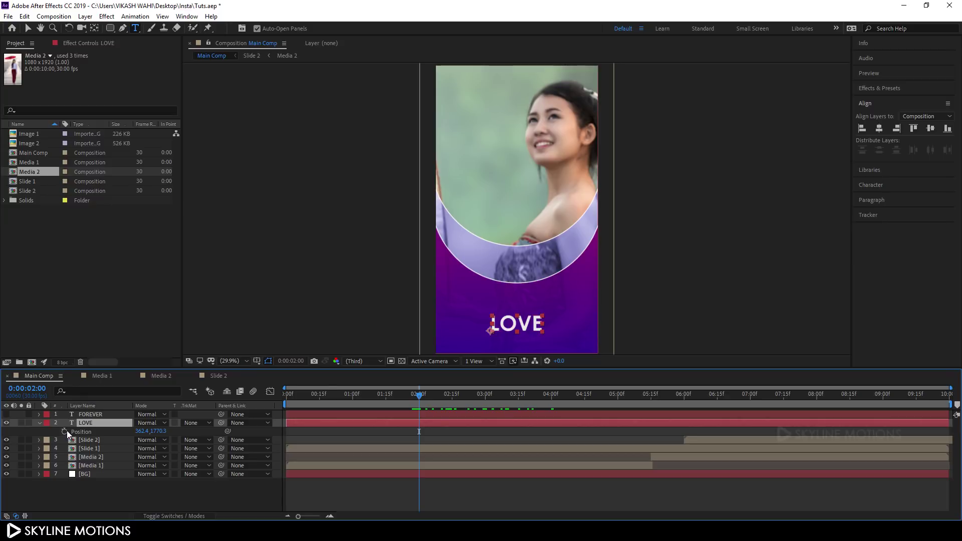
left_click(65, 431)
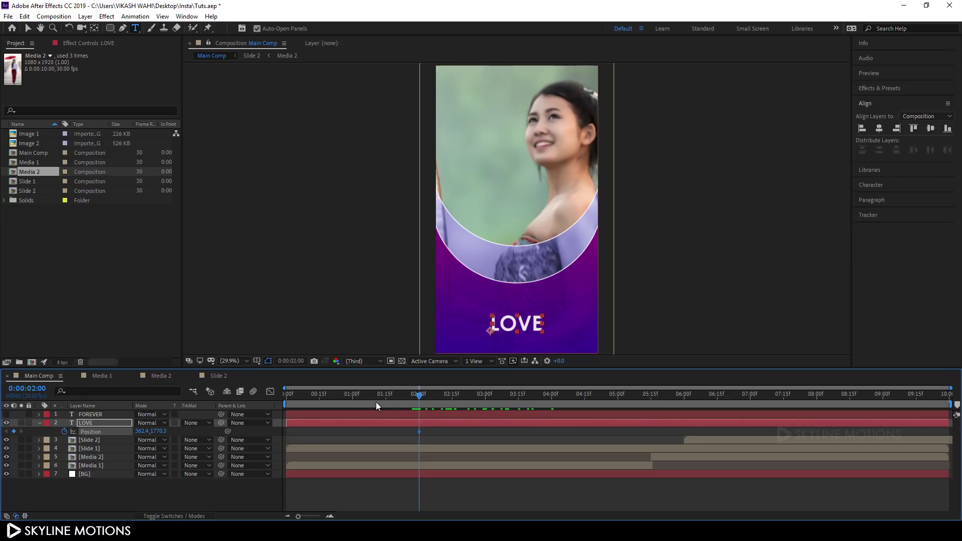
left_click_drag(398, 396, 285, 399)
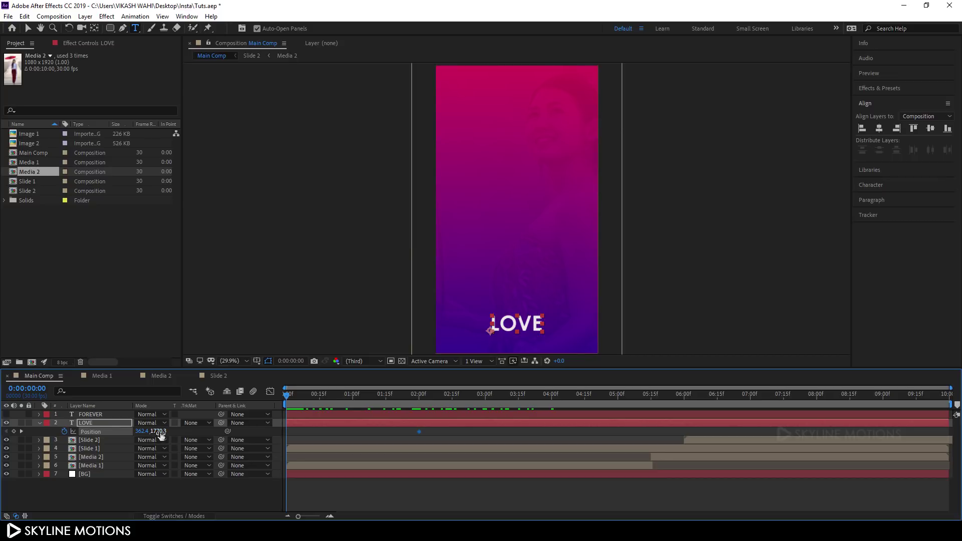
left_click_drag(158, 431, 323, 441)
left_click_drag(290, 396, 393, 401)
- Easy Ease both Position keyframes, shape the speed graph for a fast start, and preview
left_click_drag(435, 432, 279, 438)
key("F9")
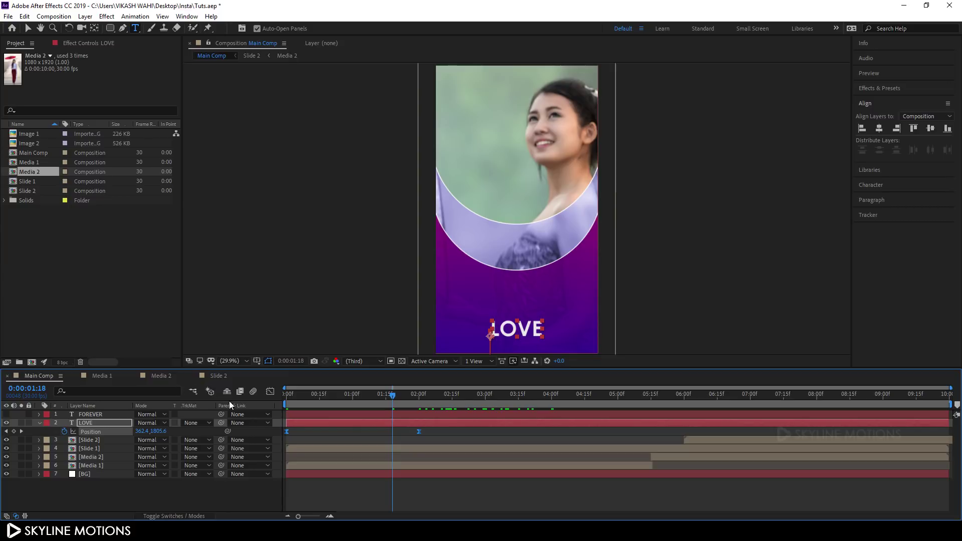
left_click(269, 392)
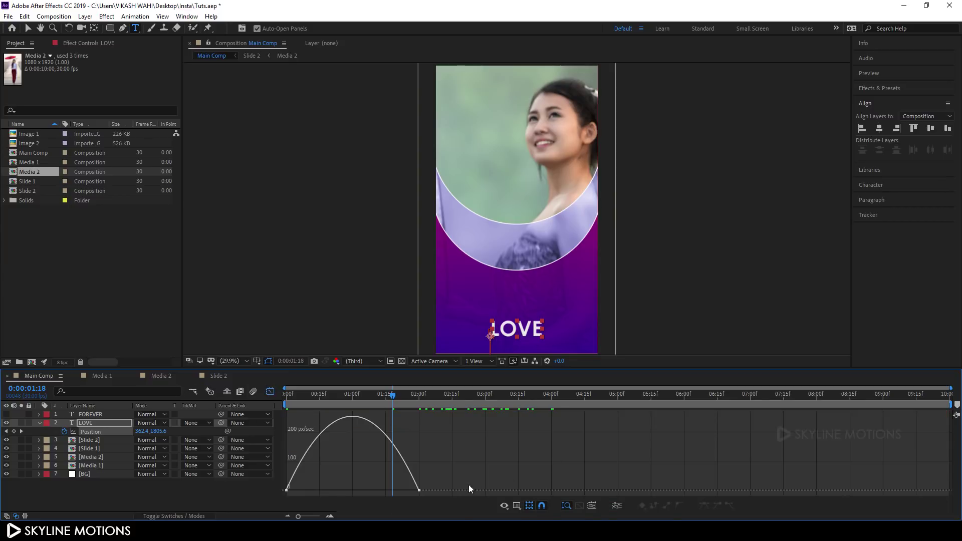
left_click(419, 490)
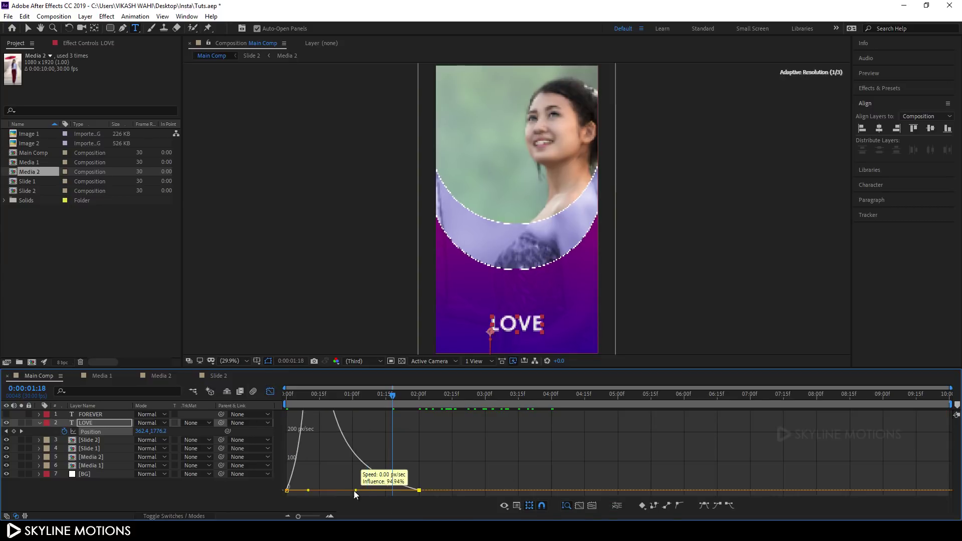
left_click_drag(396, 490, 300, 490)
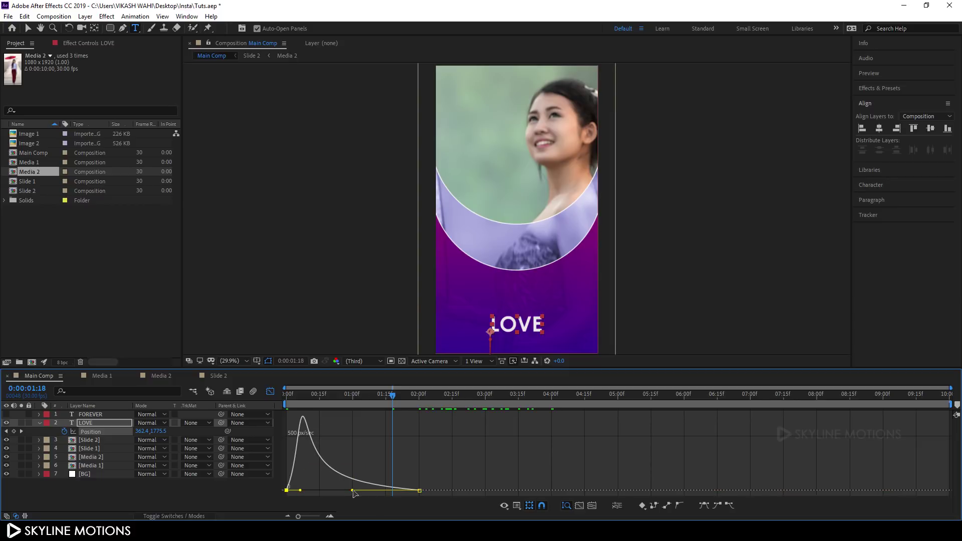
left_click(271, 392)
key("Home")
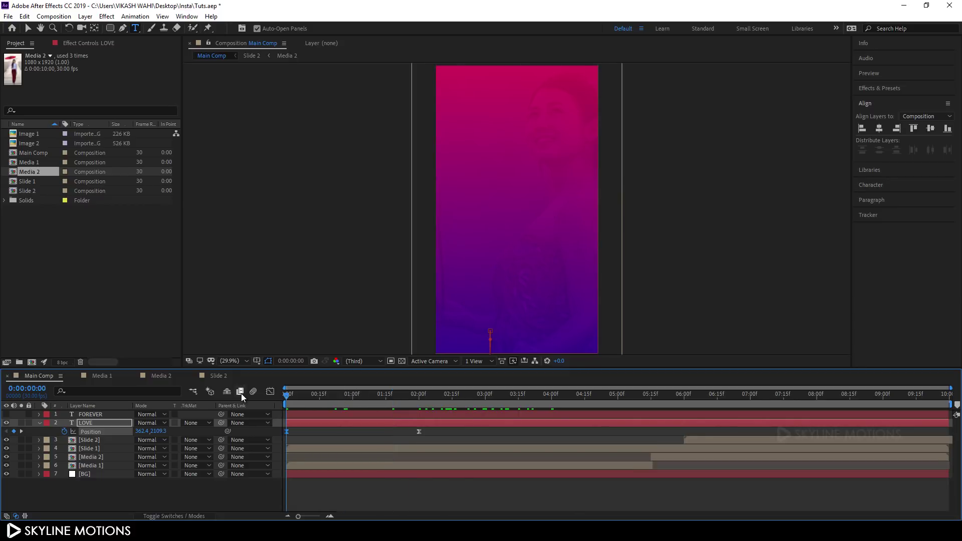
key("space")
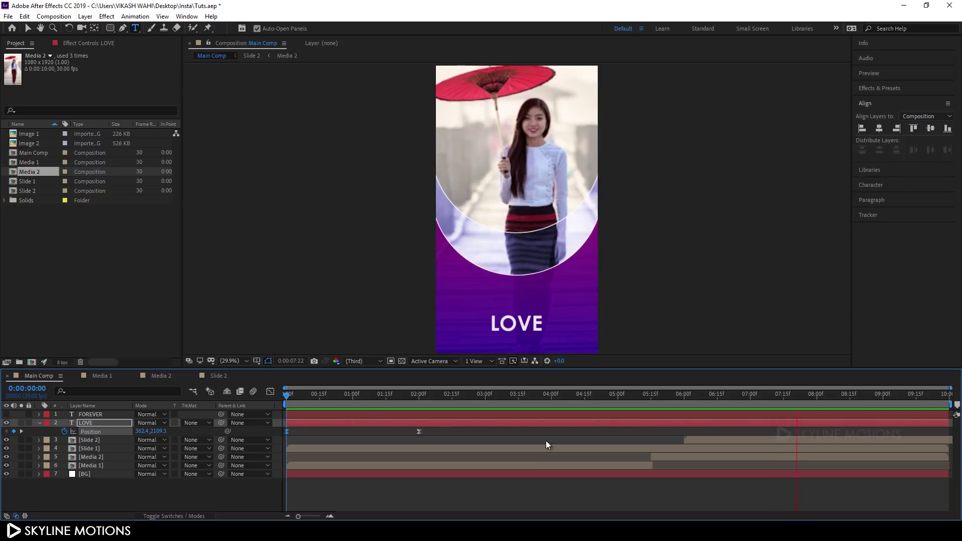
key("space")
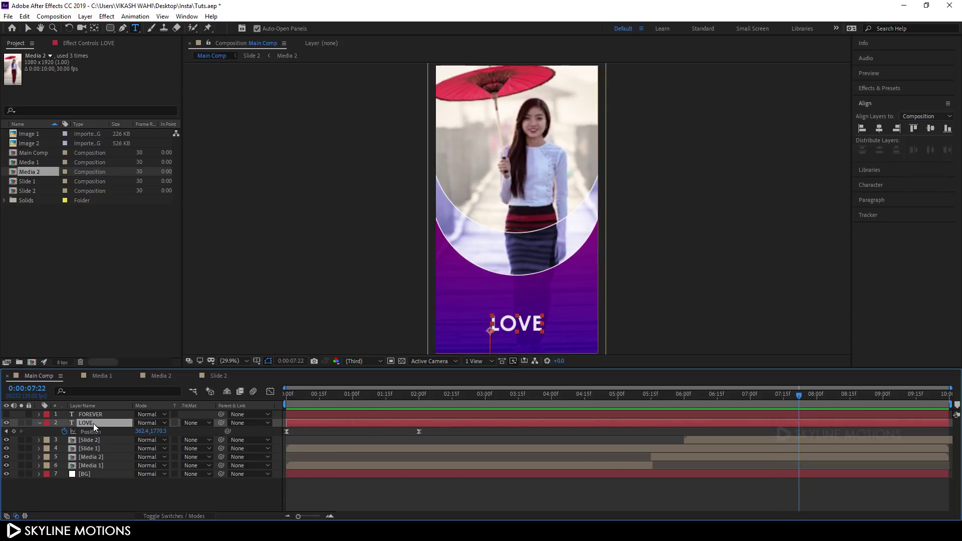
- Move LOVE below Slide 1 and trim its out point to 0:00:05:15
left_click_drag(93, 423, 98, 453)
left_click(39, 440)
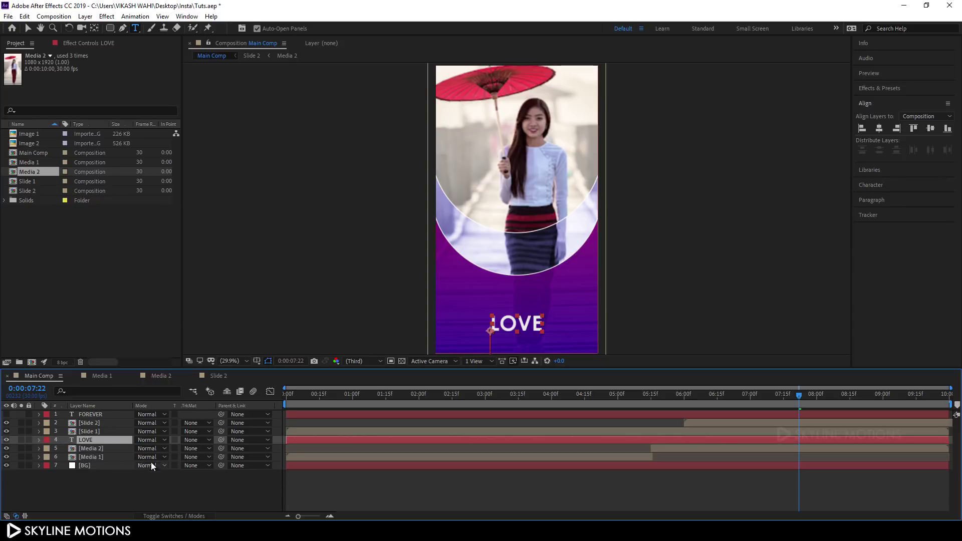
left_click_drag(306, 399, 652, 410)
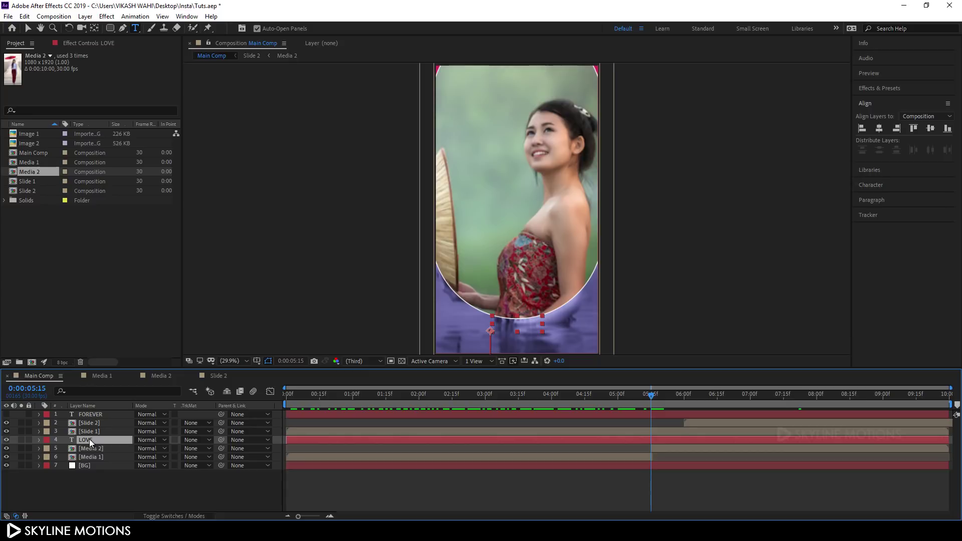
key("alt+bracketright")
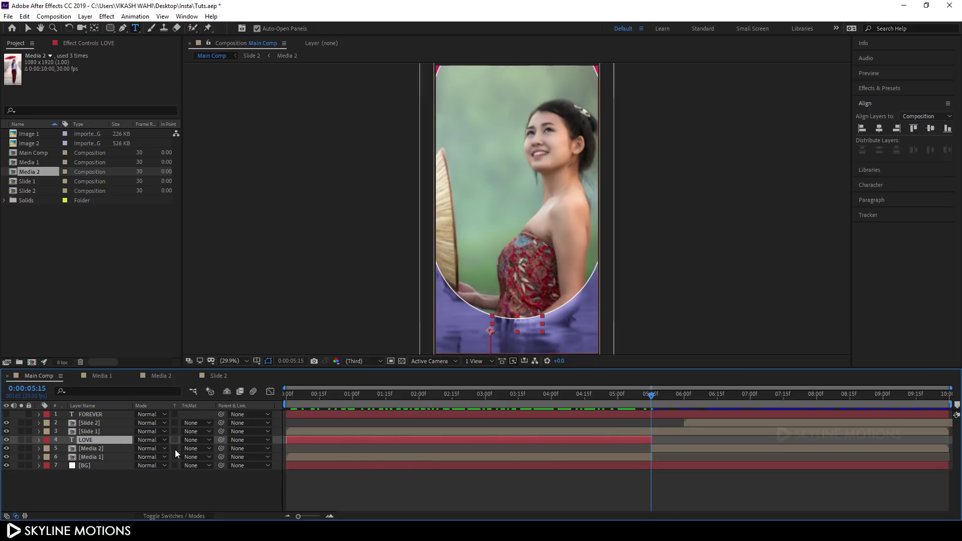
left_click(98, 416)
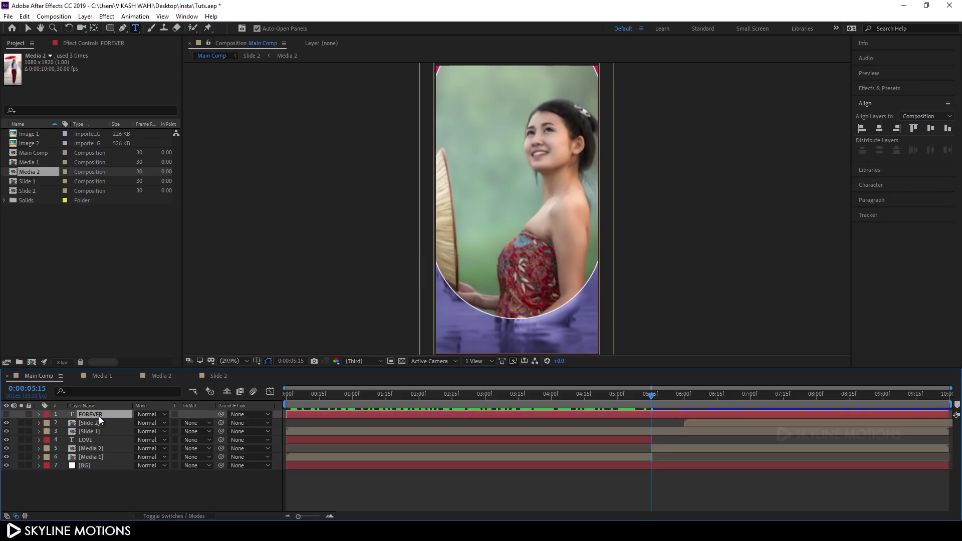
- Start FOREVER at 0:00:05:15, move it below both slide layers, unhide it and check it
key("alt+bracketleft")
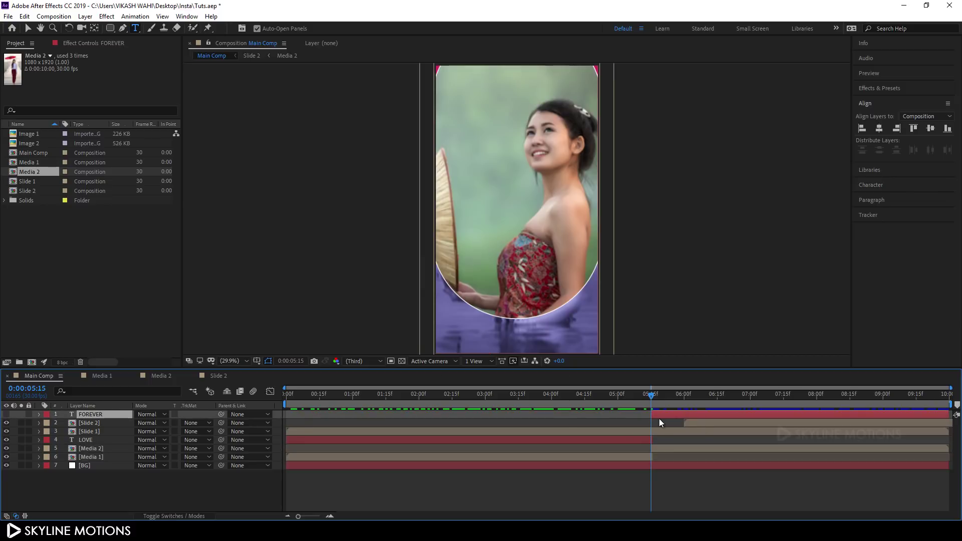
left_click_drag(94, 415, 92, 427)
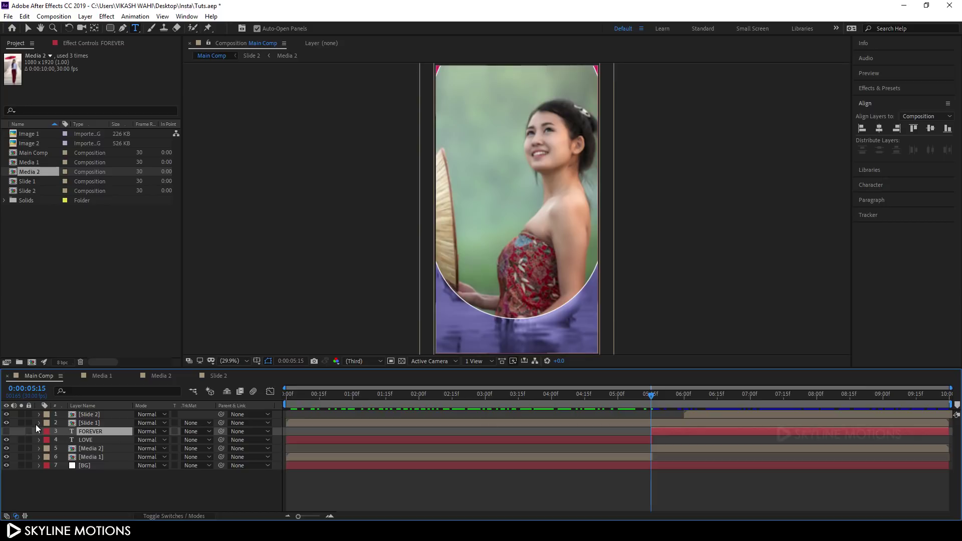
left_click(6, 431)
left_click_drag(657, 395, 785, 410)
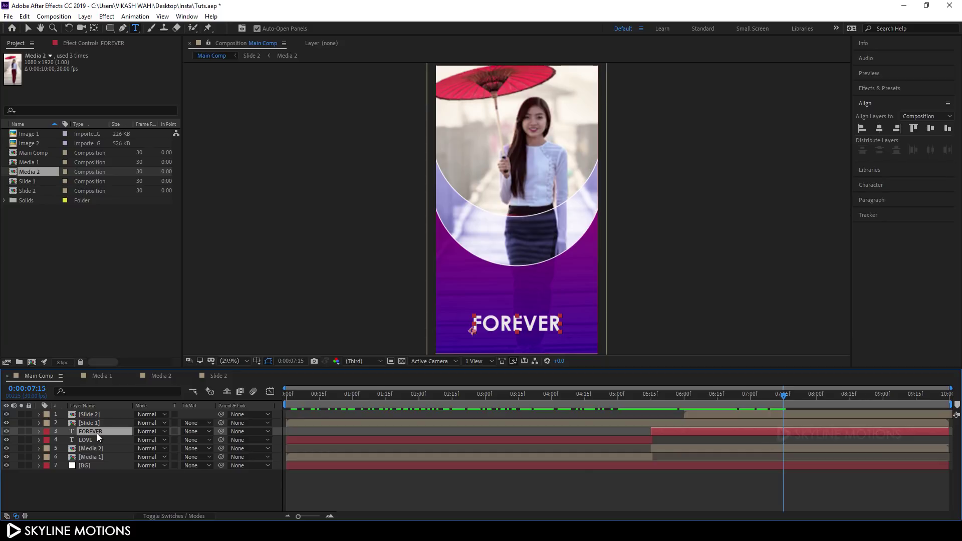
- Keyframe FOREVER's Position so it rises from below the frame into place
key("p")
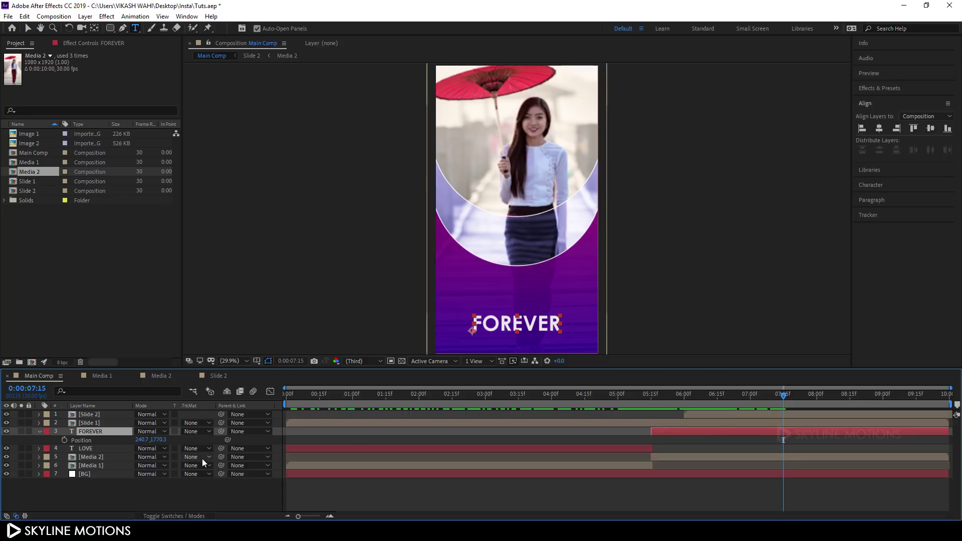
left_click(65, 440)
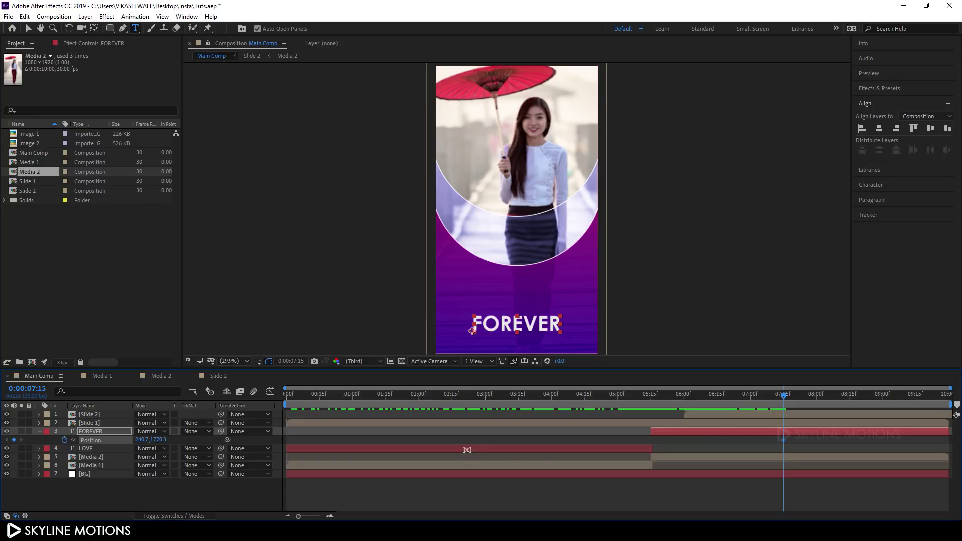
left_click_drag(709, 396, 651, 422)
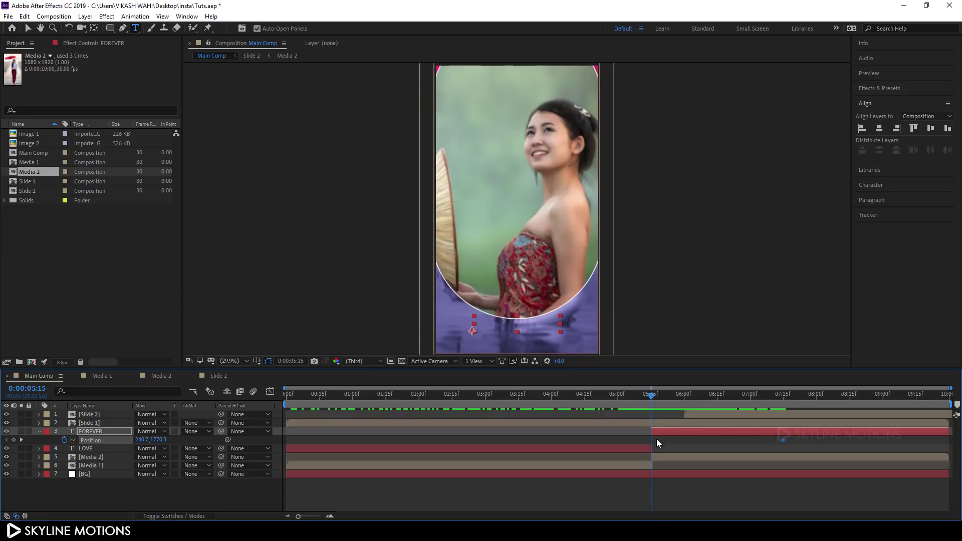
left_click_drag(158, 443, 355, 453)
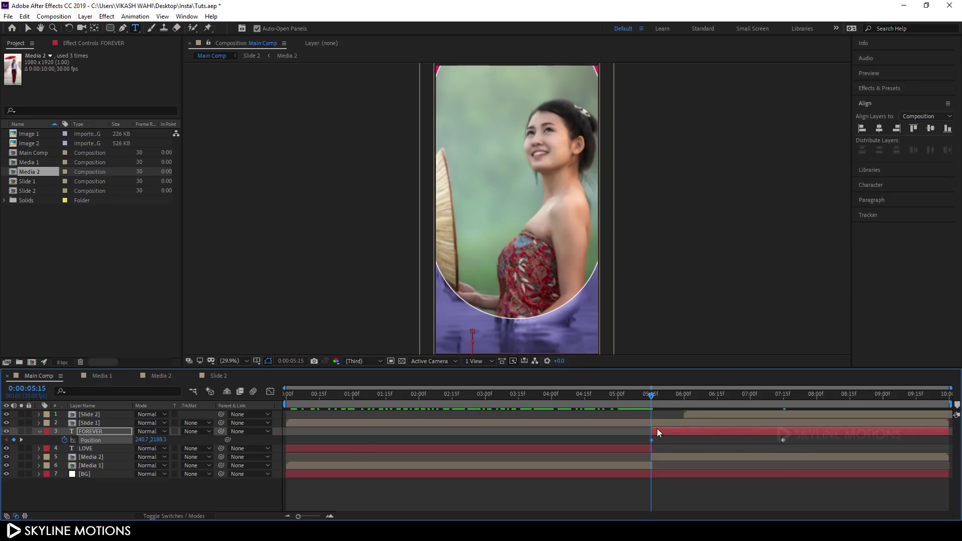
left_click_drag(651, 396, 750, 404)
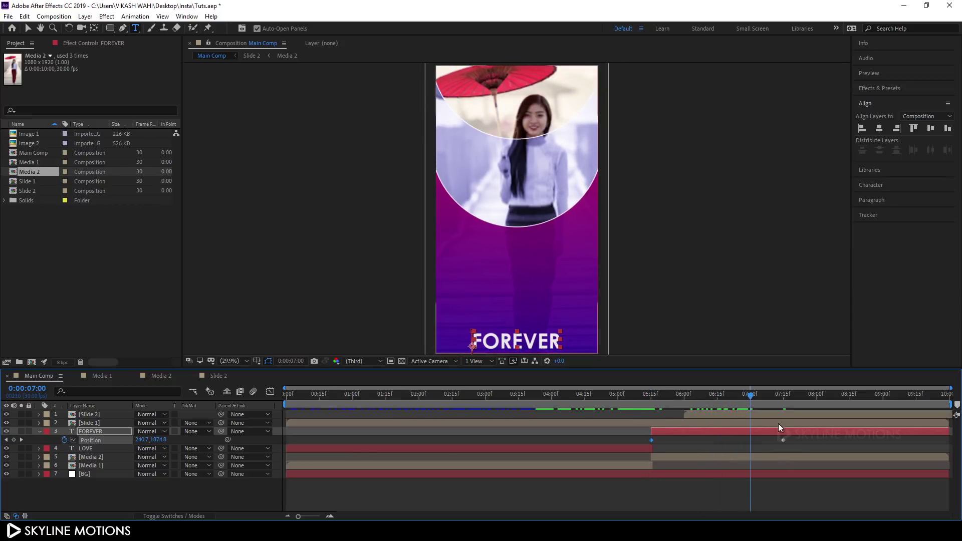
- Easy-ease both Position keyframes, reshape the speed curve to spike early, then preview
left_click_drag(793, 439, 644, 450)
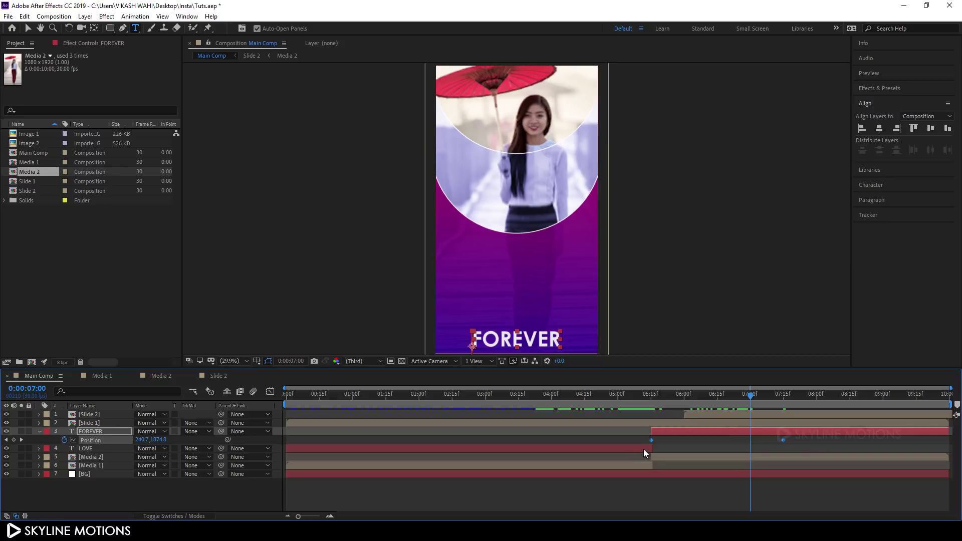
key("F9")
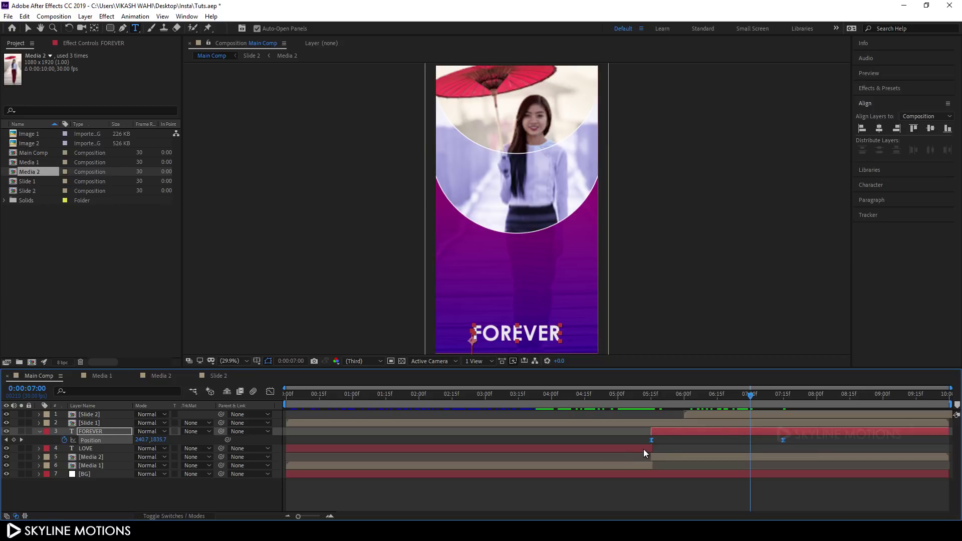
left_click(269, 392)
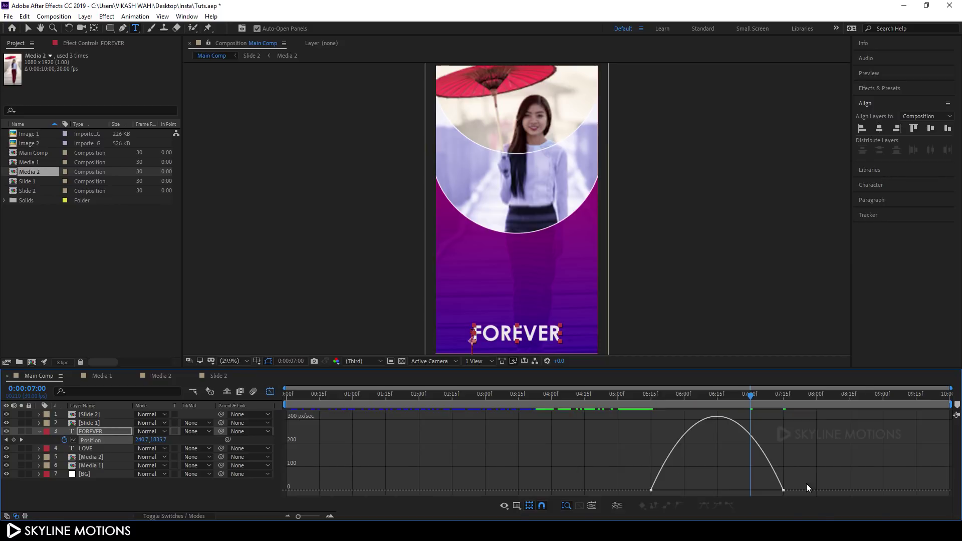
left_click_drag(761, 493, 664, 491)
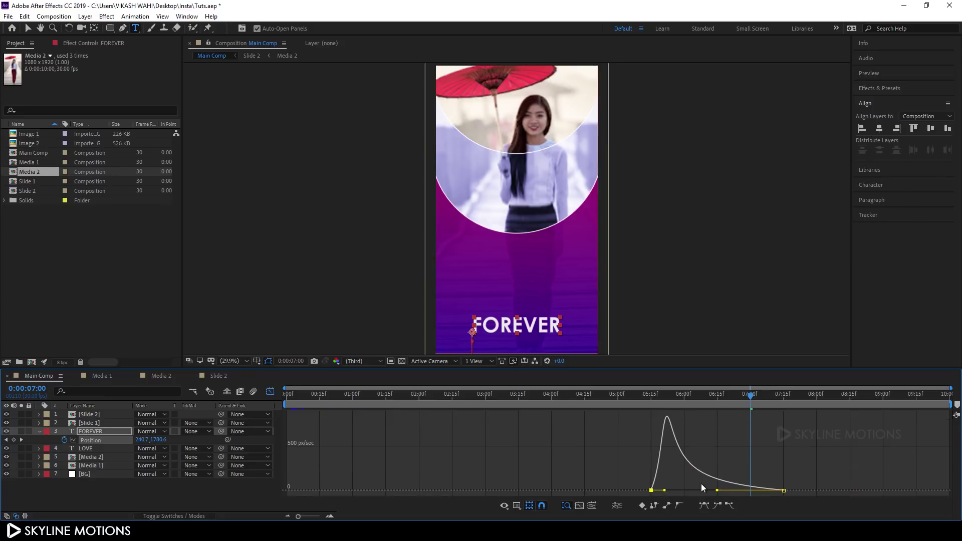
left_click(270, 392)
key("space")
key("Home")
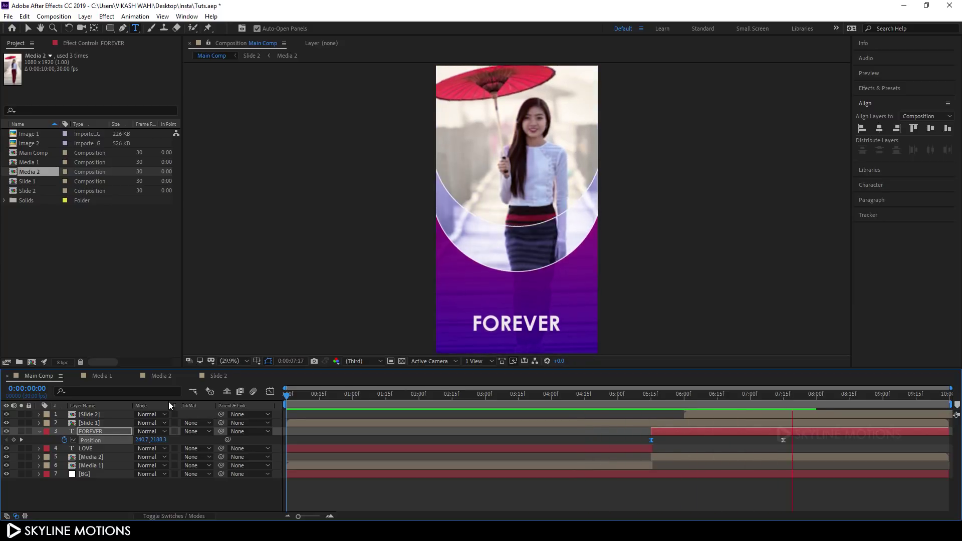
- Stop playback and shift both FOREVER Position keyframes later, to about 6:15 and 8:15
key("space")
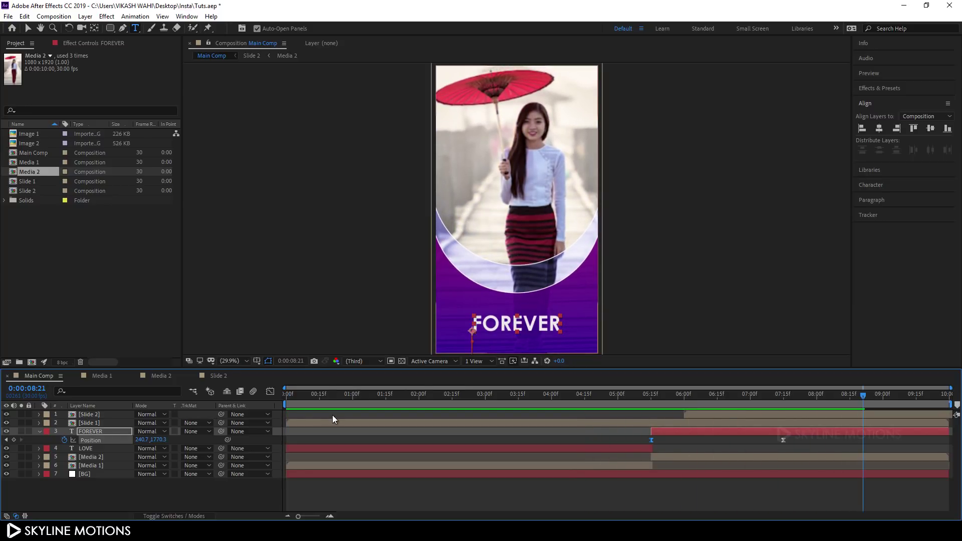
left_click(688, 393)
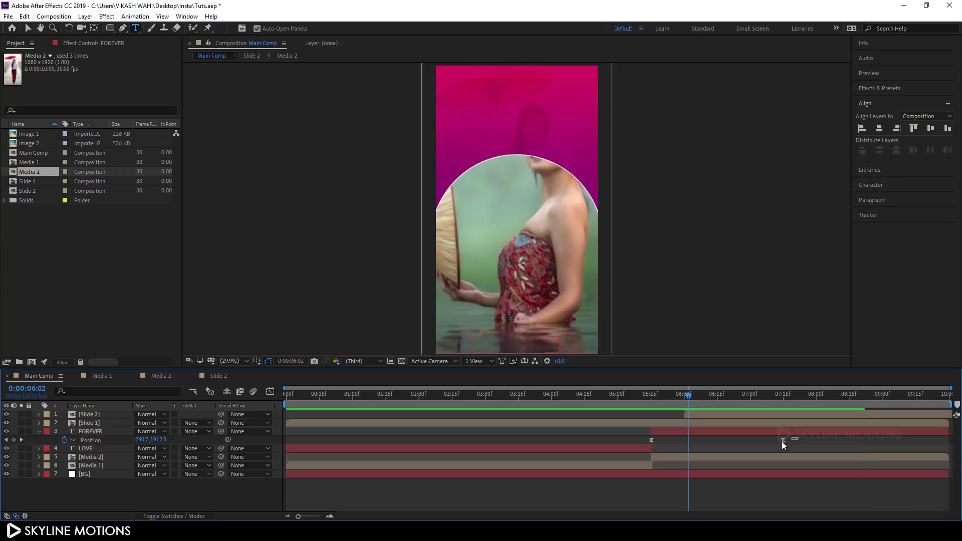
left_click_drag(797, 436, 646, 443)
left_click_drag(689, 399, 717, 396)
left_click_drag(684, 440, 713, 444)
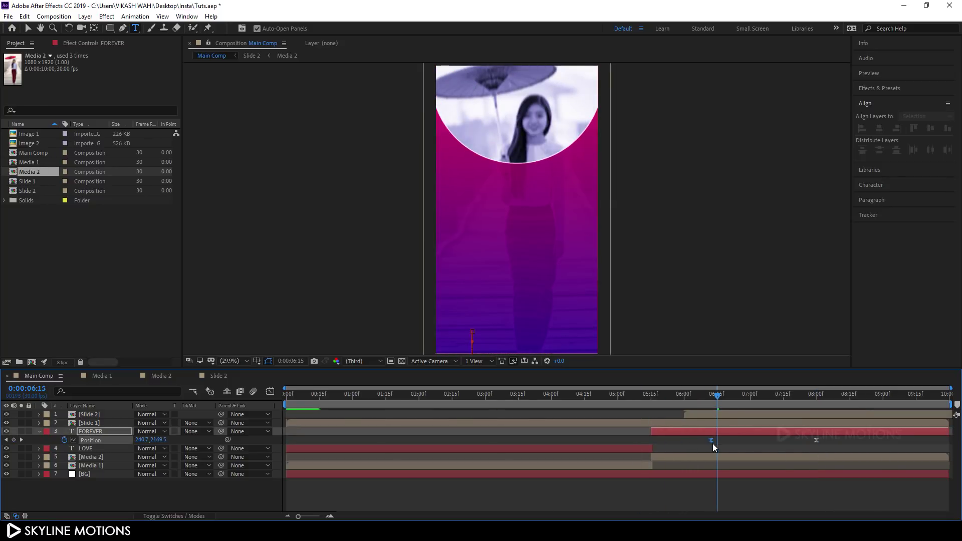
left_click_drag(699, 394, 849, 440)
left_click_drag(799, 410, 826, 417)
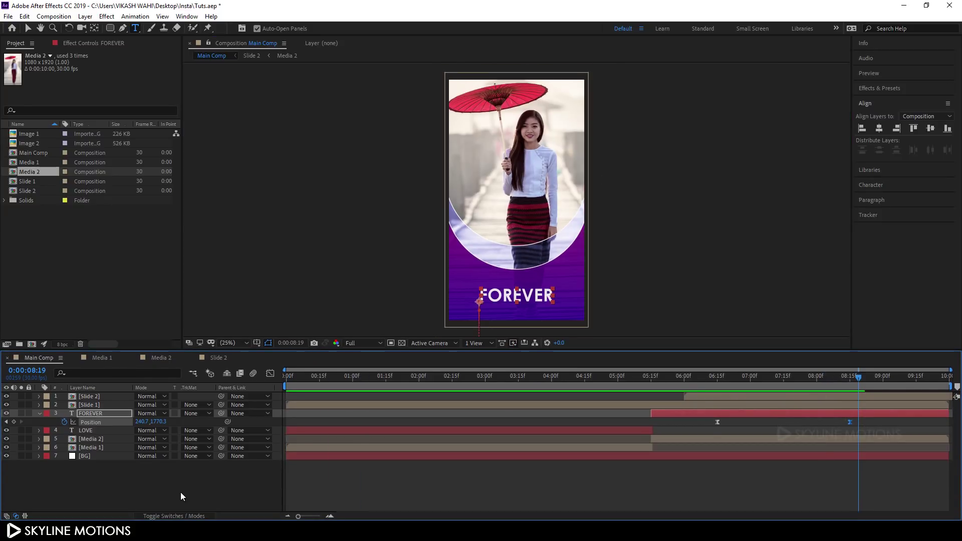
- Collapse the FOREVER layer, return to the LOVE slide and select Slide 1
left_click(180, 492)
left_click(40, 413)
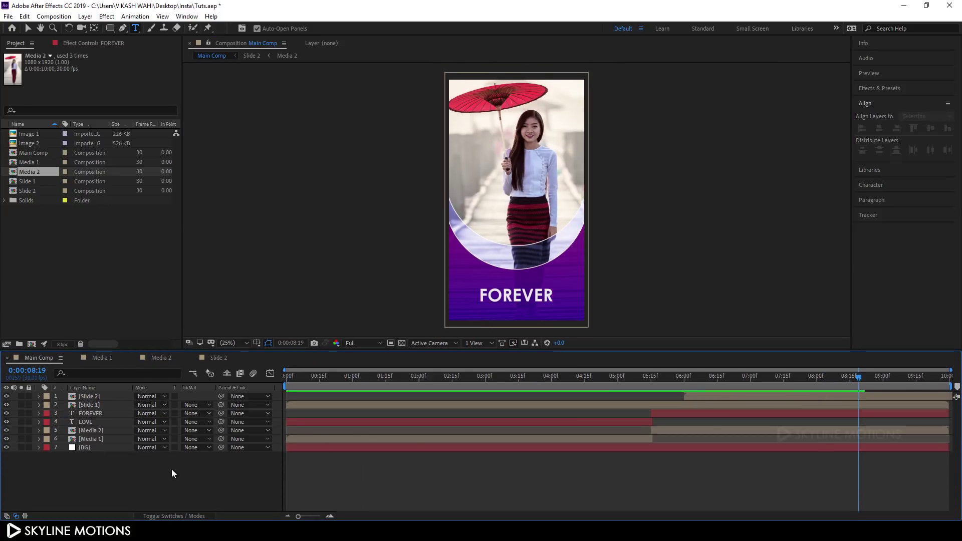
left_click(474, 377)
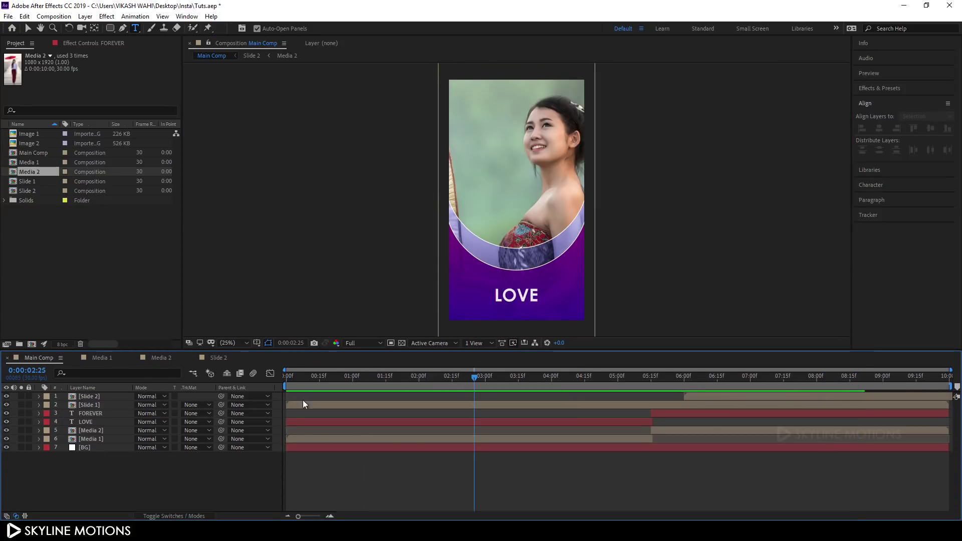
left_click(96, 407)
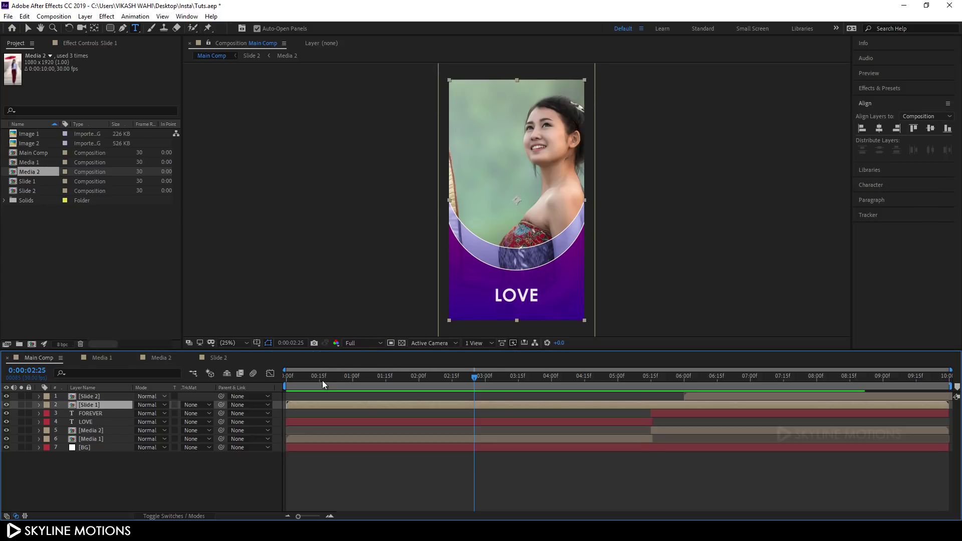
- Apply the Drop Shadow effect to both Slide 1 and Slide 2
left_click(886, 91)
double_click(891, 101)
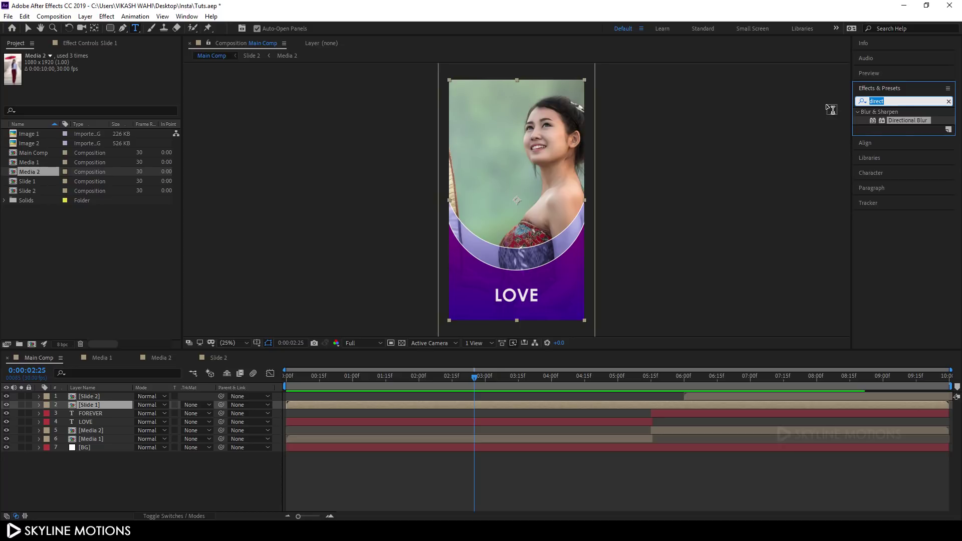
type("drop")
left_click(905, 205)
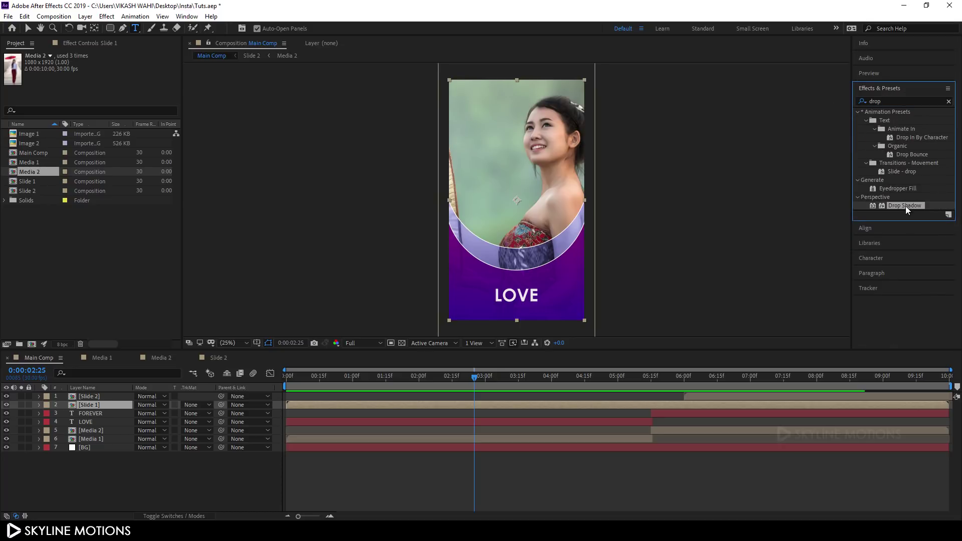
left_click_drag(908, 205, 95, 404)
key("v")
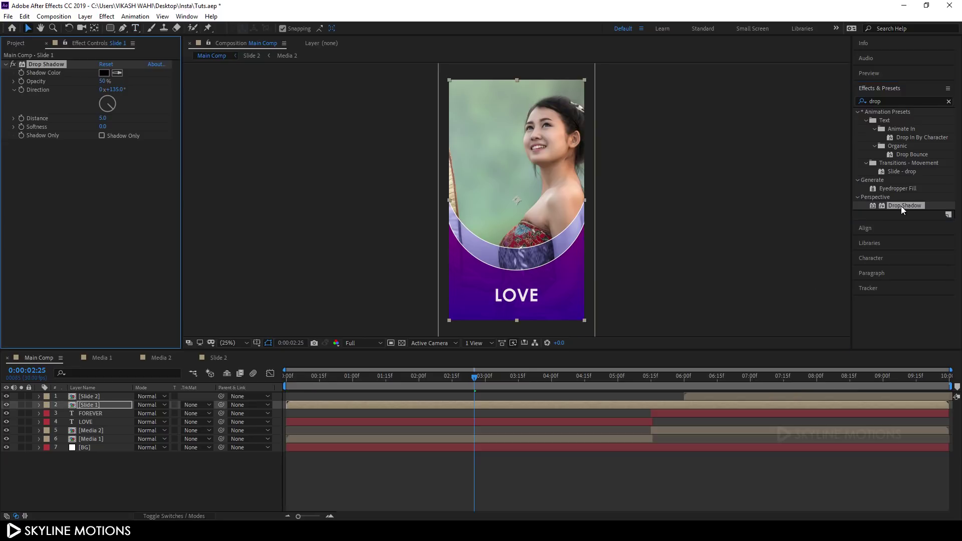
left_click_drag(901, 206, 80, 395)
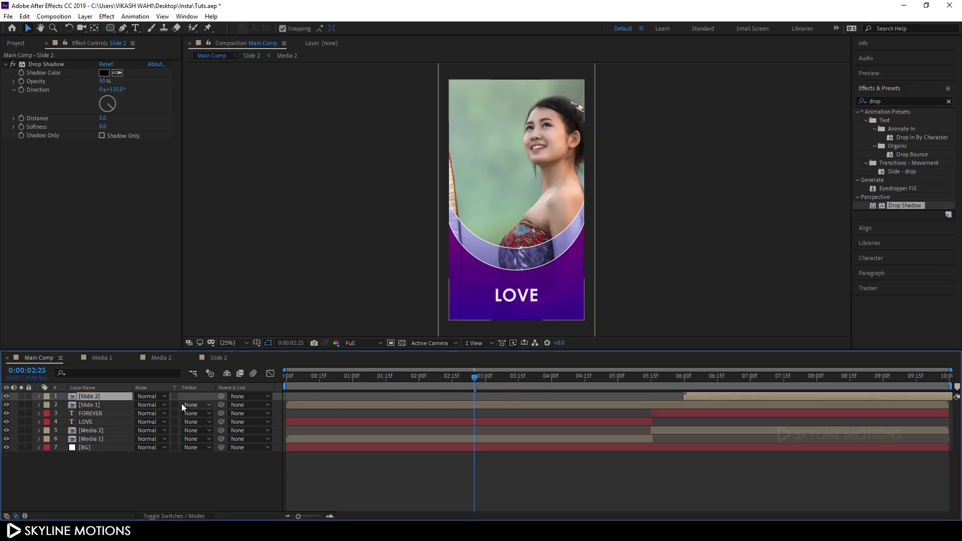
- Set Slide 1's Drop Shadow to distance 50, softness 100 and 25% opacity
left_click(98, 406)
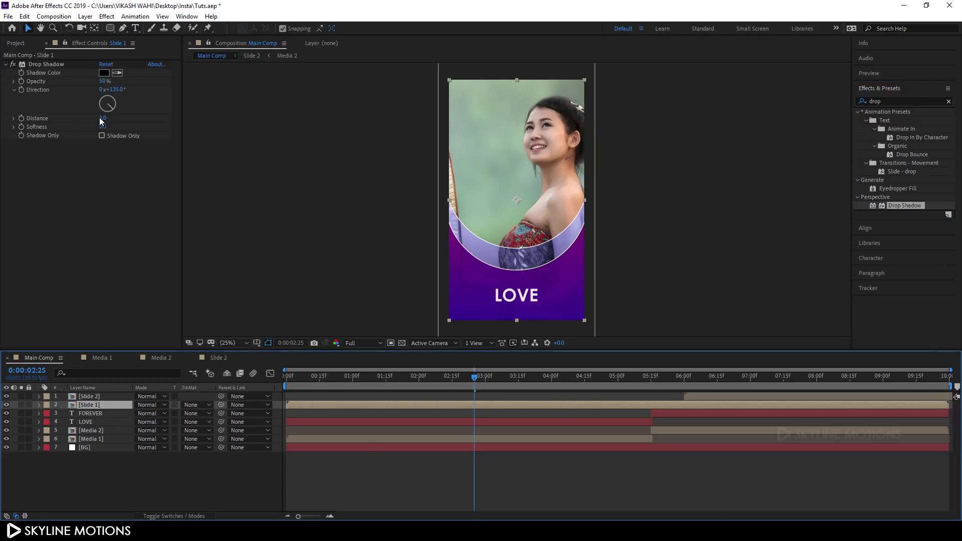
mouse_move(99, 117)
left_mouse_down()
mouse_move(132, 117)
mouse_move(95, 112)
left_mouse_up()
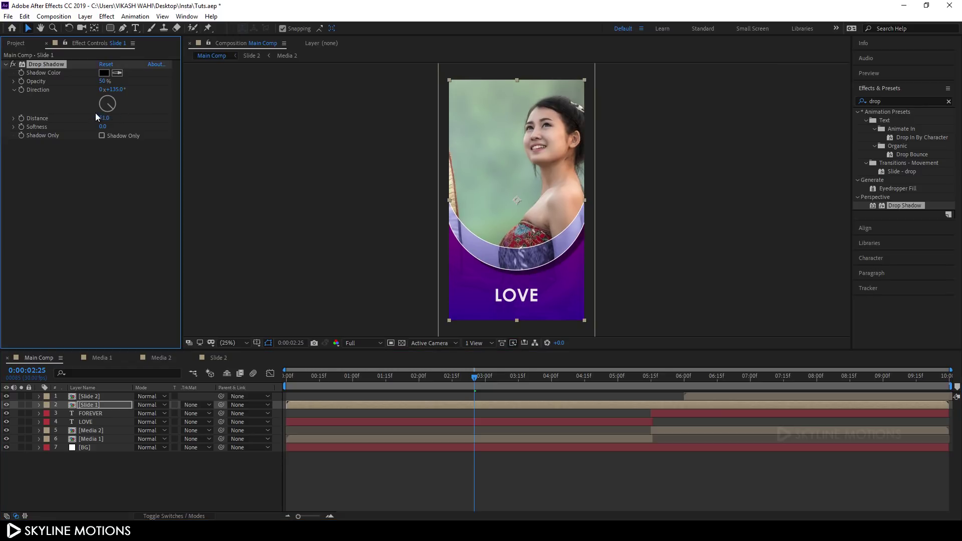
left_click(104, 118)
mouse_move(105, 127)
left_mouse_down()
mouse_move(157, 128)
mouse_move(122, 137)
mouse_move(103, 129)
left_mouse_up()
left_click(103, 81)
key("BackSpace")
type("35")
key("Return")
left_click_drag(104, 83, 99, 83)
scroll(573, 279, "up", 2)
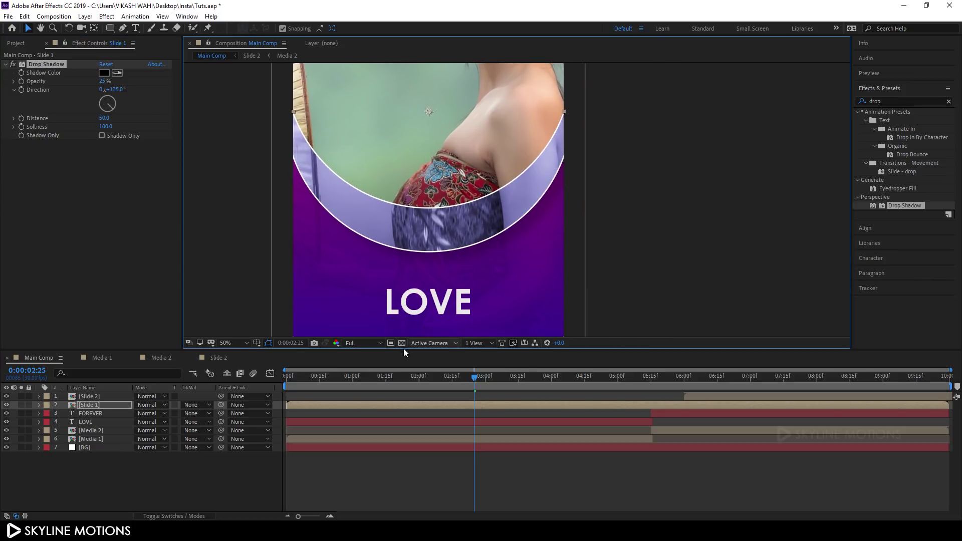
- Give Slide 2's Drop Shadow distance 50, softness 100 and 25% opacity, then fit the viewer
left_click(100, 396)
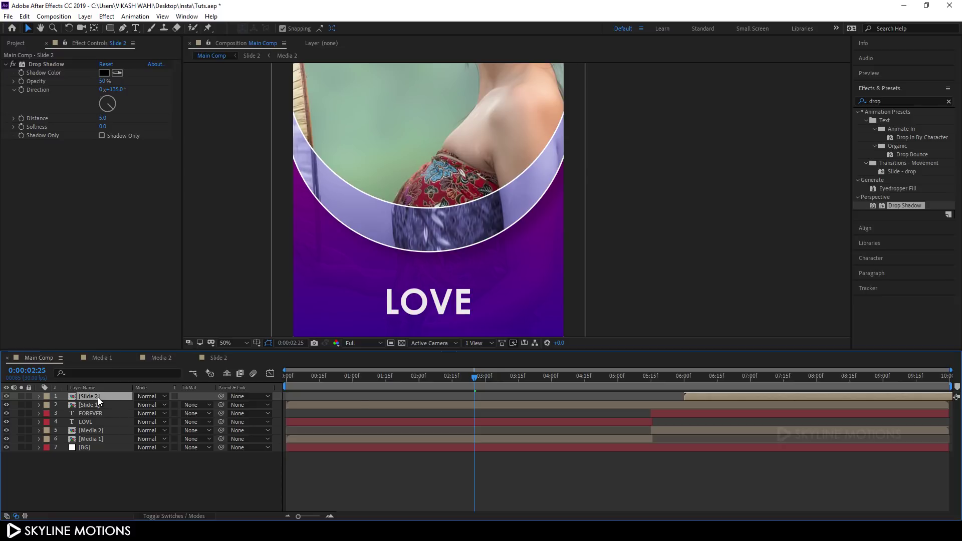
left_click_drag(746, 380, 768, 380)
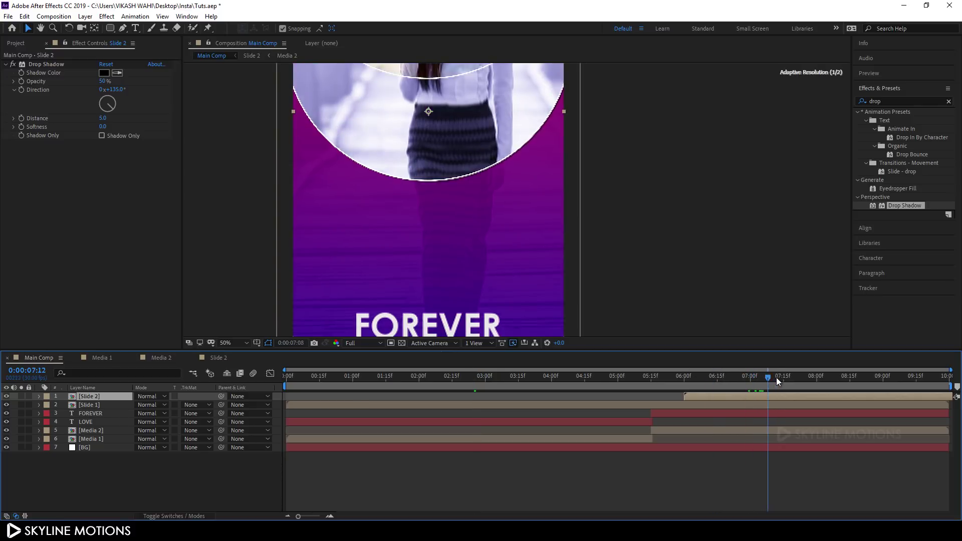
left_click(102, 119)
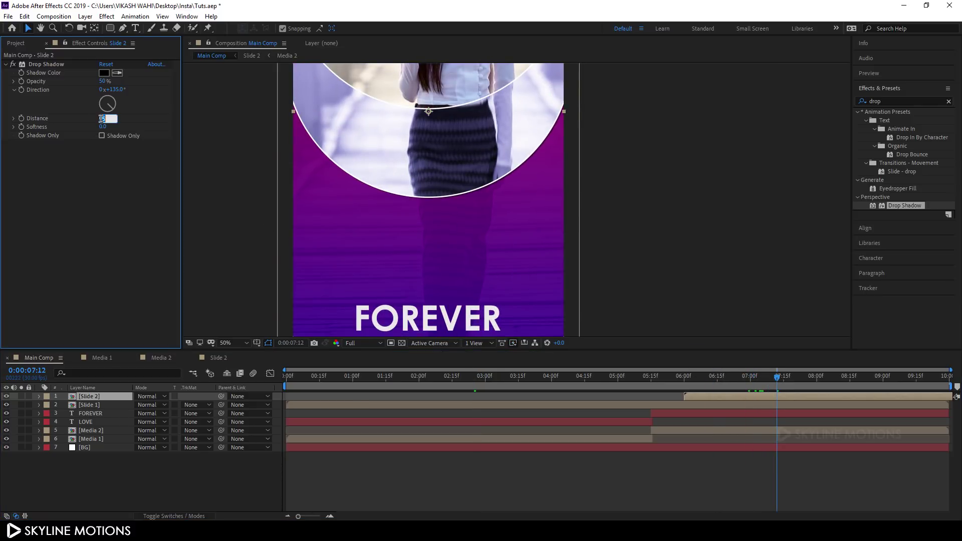
type("50")
key("Return")
left_click(102, 127)
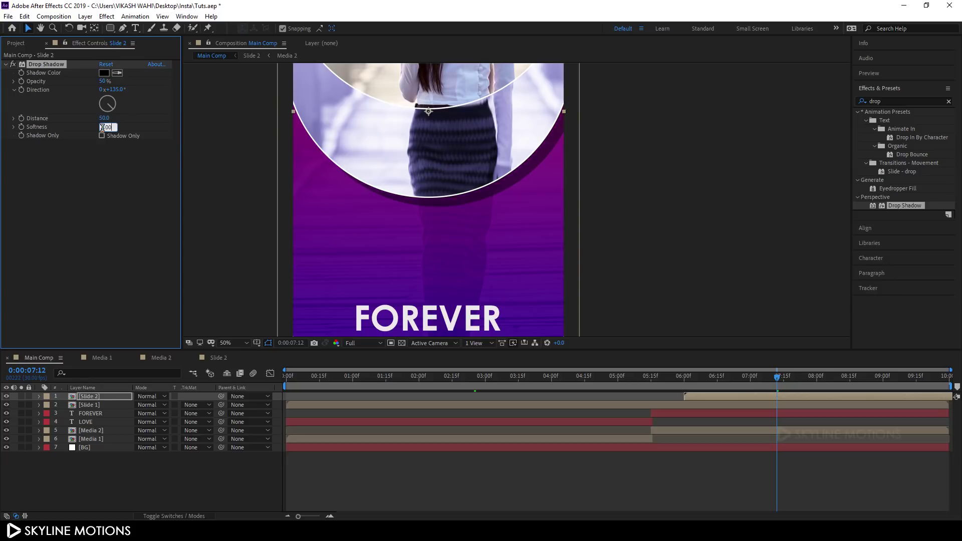
type("100")
key("Return")
left_click(104, 81)
type("25")
key("Return")
left_click(232, 343)
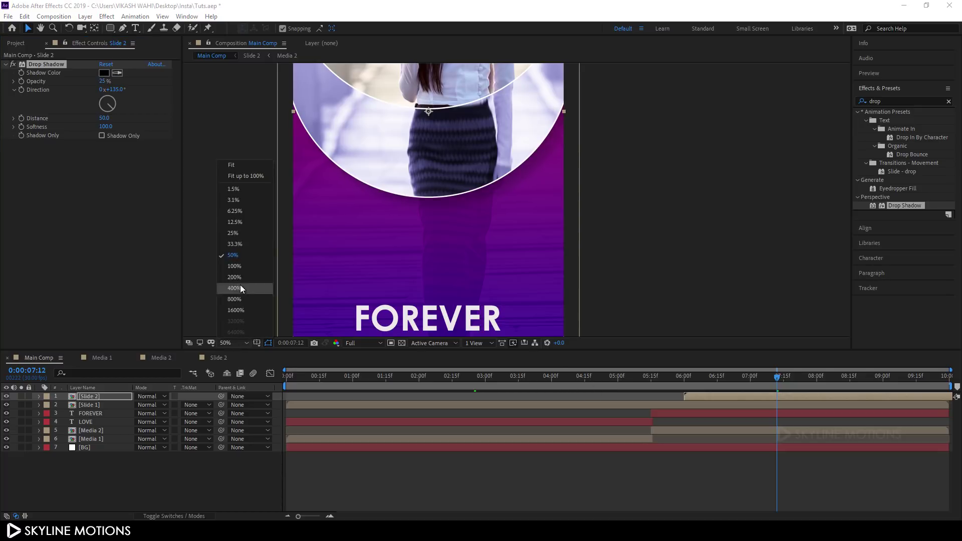
left_click(241, 169)
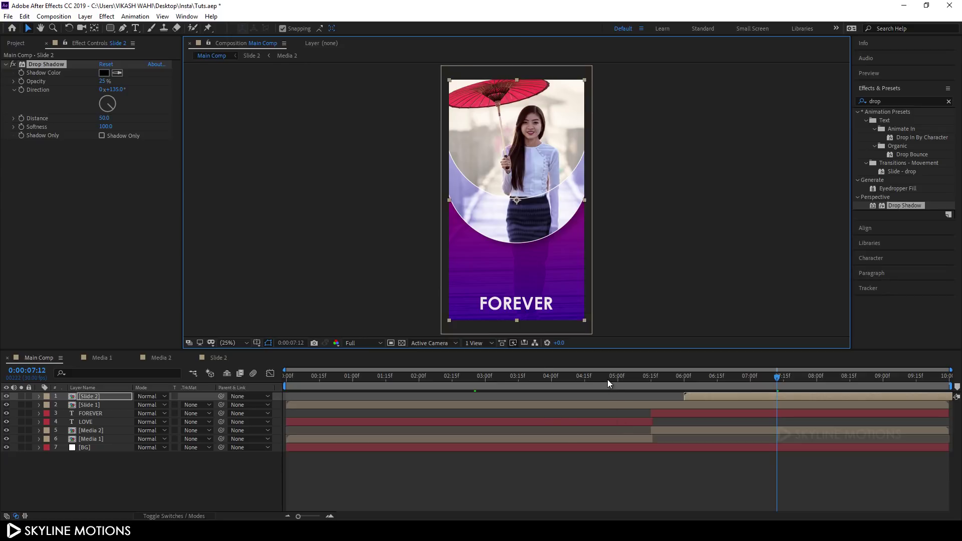
- Scrub back to the LOVE slide and show the layer switches columns in the timeline
left_click_drag(607, 380, 847, 389)
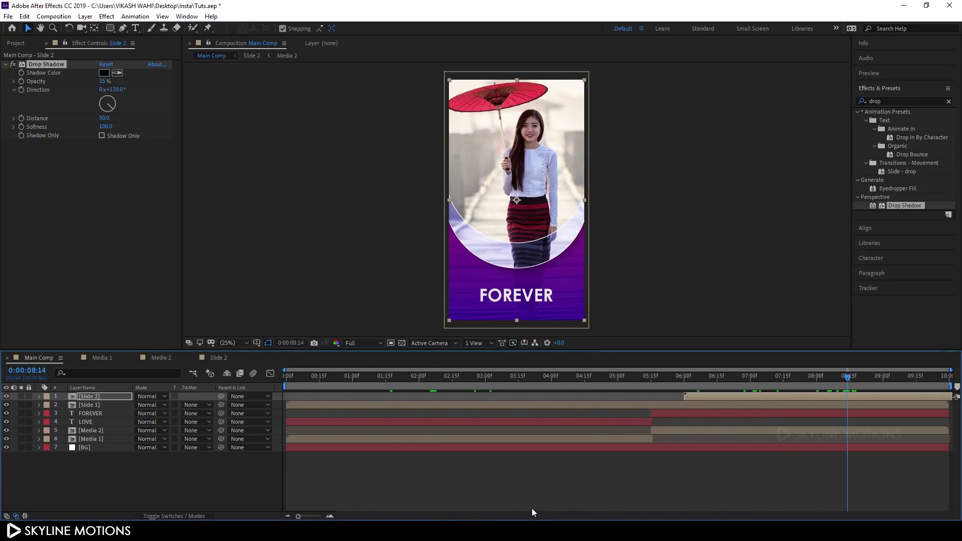
left_click(171, 517)
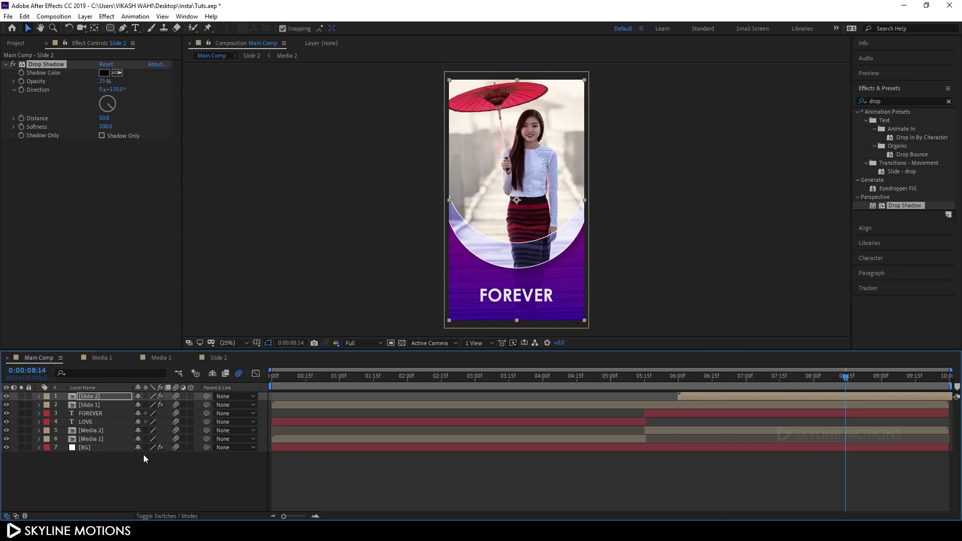
- Turn on the same switch for every Slide 1 layer, and show layer switches in Slide 2
double_click(96, 406)
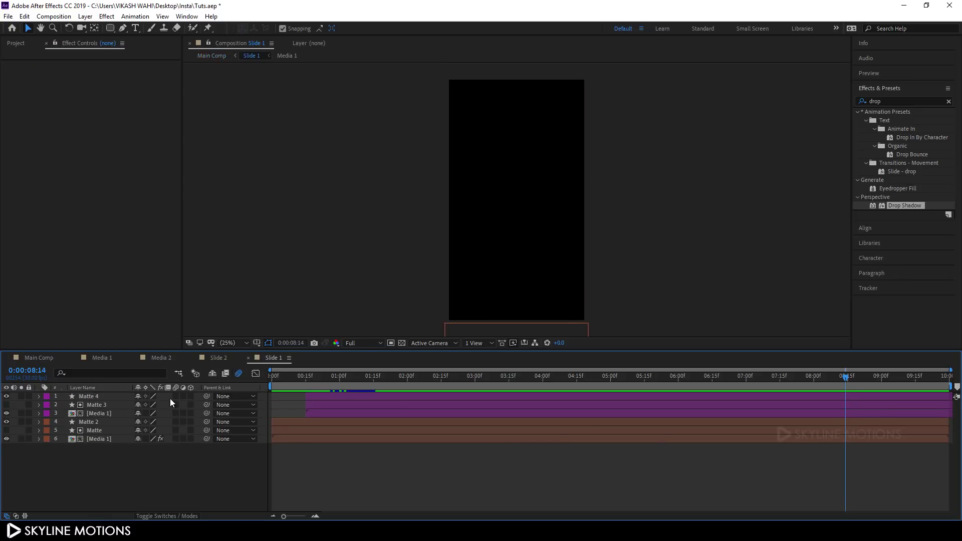
left_click_drag(175, 397, 174, 441)
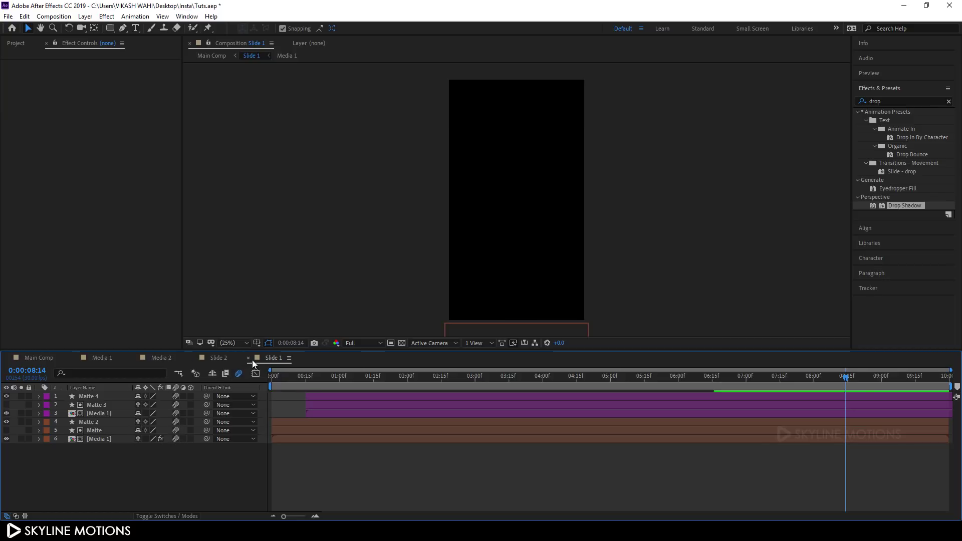
left_click(221, 359)
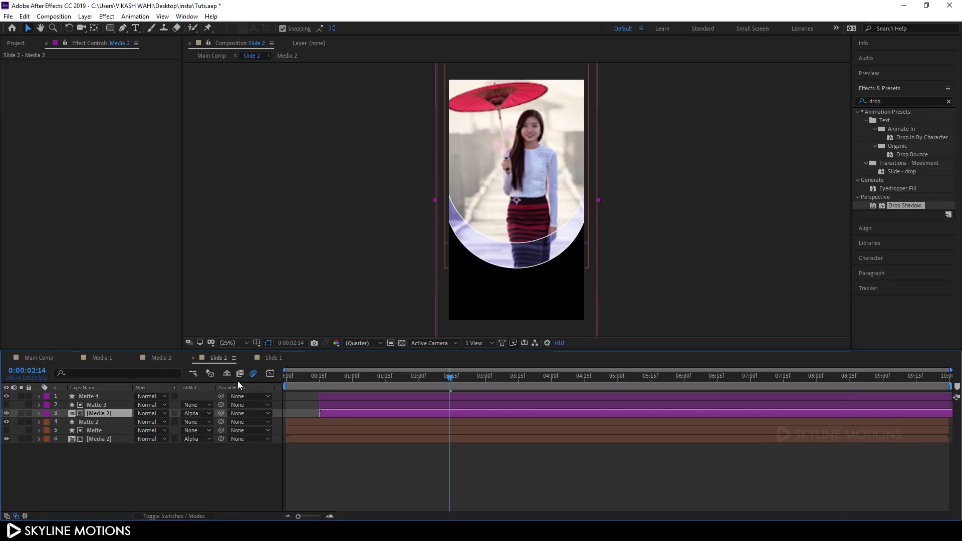
left_click(195, 515)
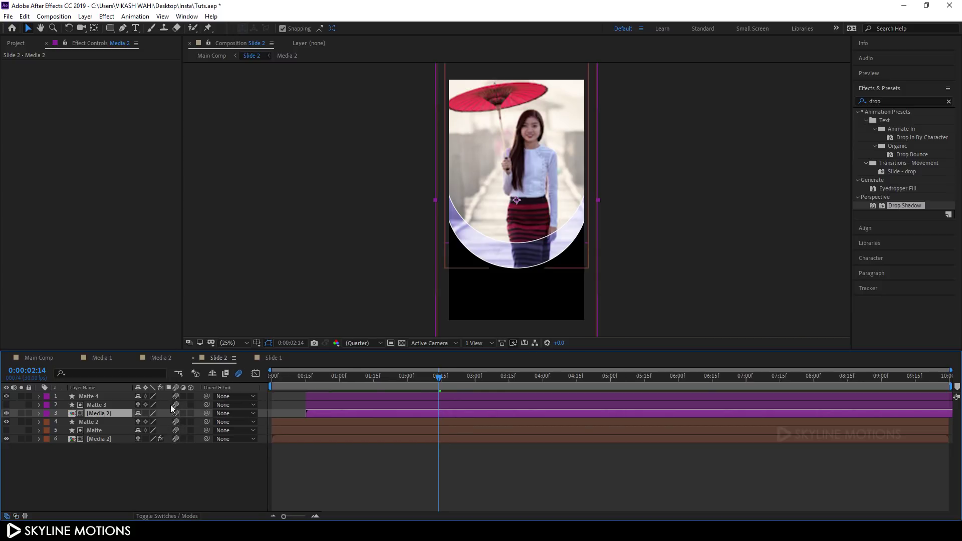
- Play Main Comp maximized from the start, showing the LOVE slide's photo reveal over the gradient
left_click(44, 361)
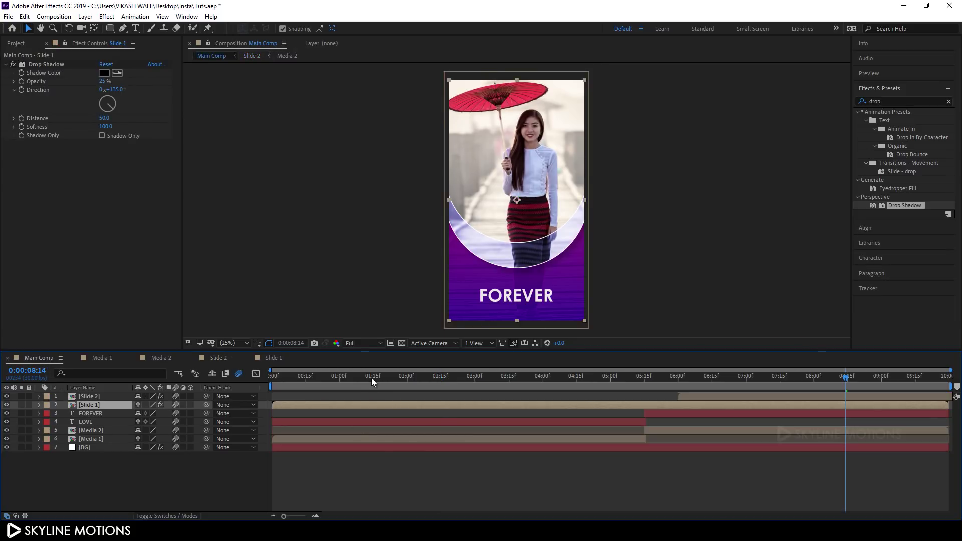
left_click_drag(371, 379, 260, 377)
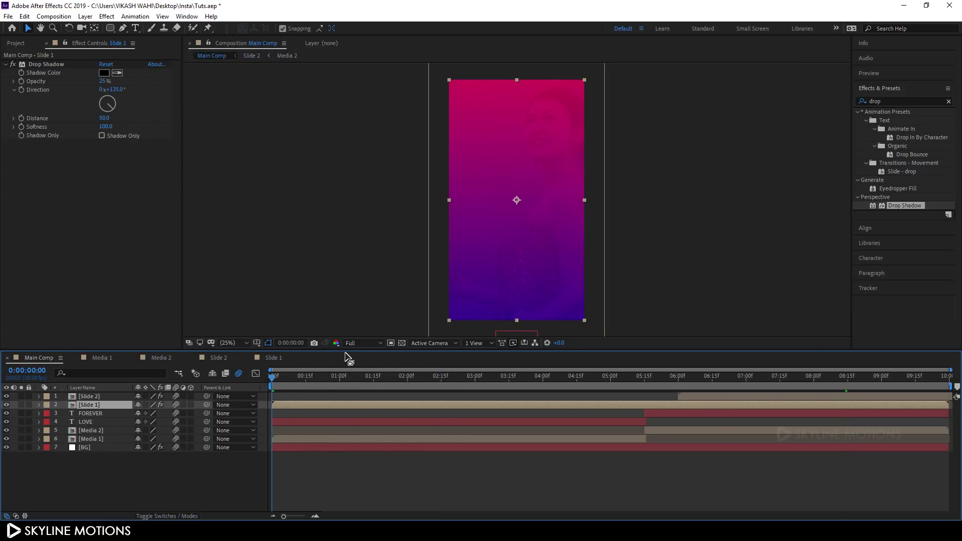
left_click_drag(343, 351, 334, 399)
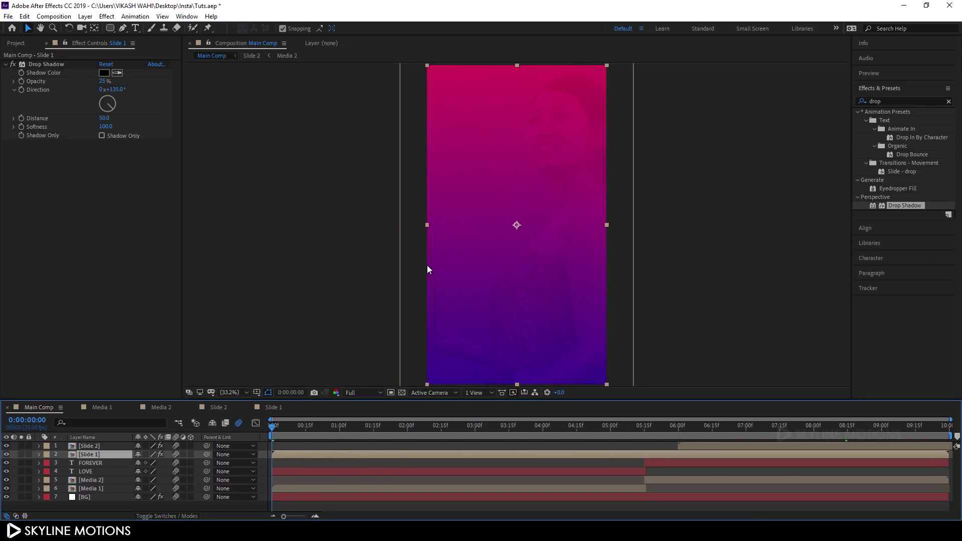
key("grave")
key("space")
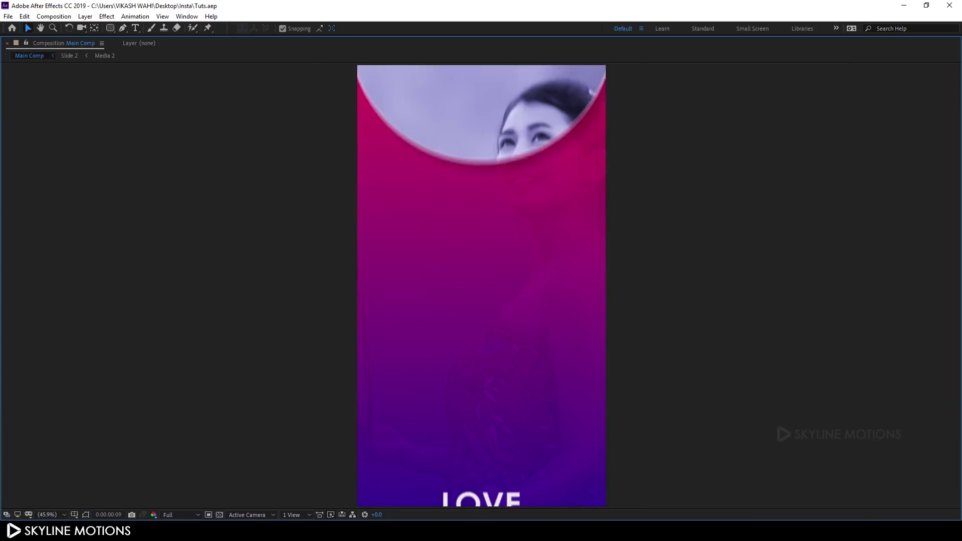